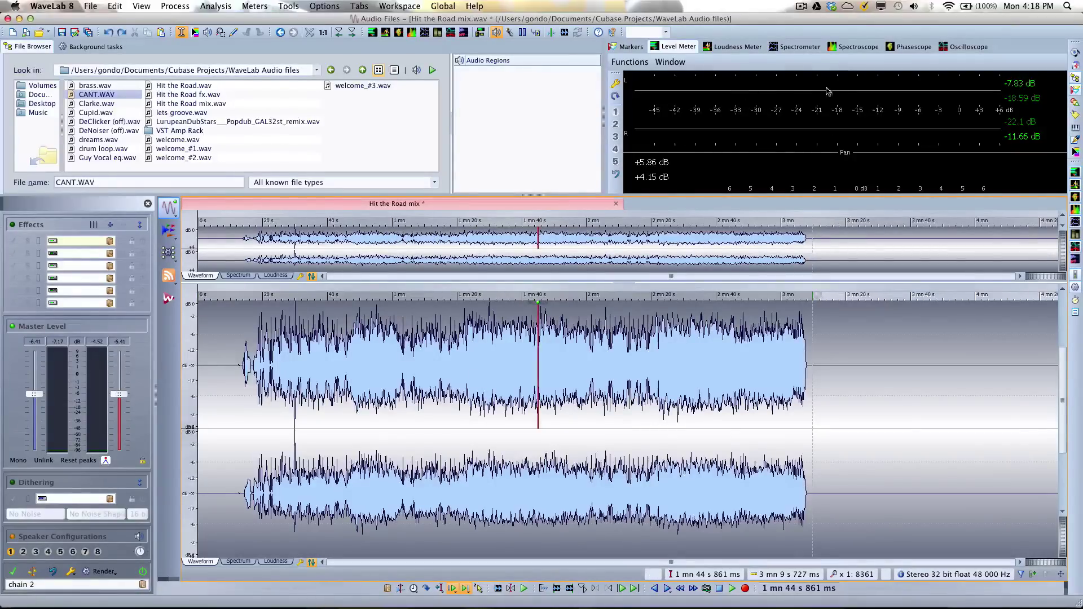
# Cycle through the spectroscope, phase scope, spectrometer and loudness meter, returning to the Level Meter
pyautogui.click(849, 47)
pyautogui.click(914, 46)
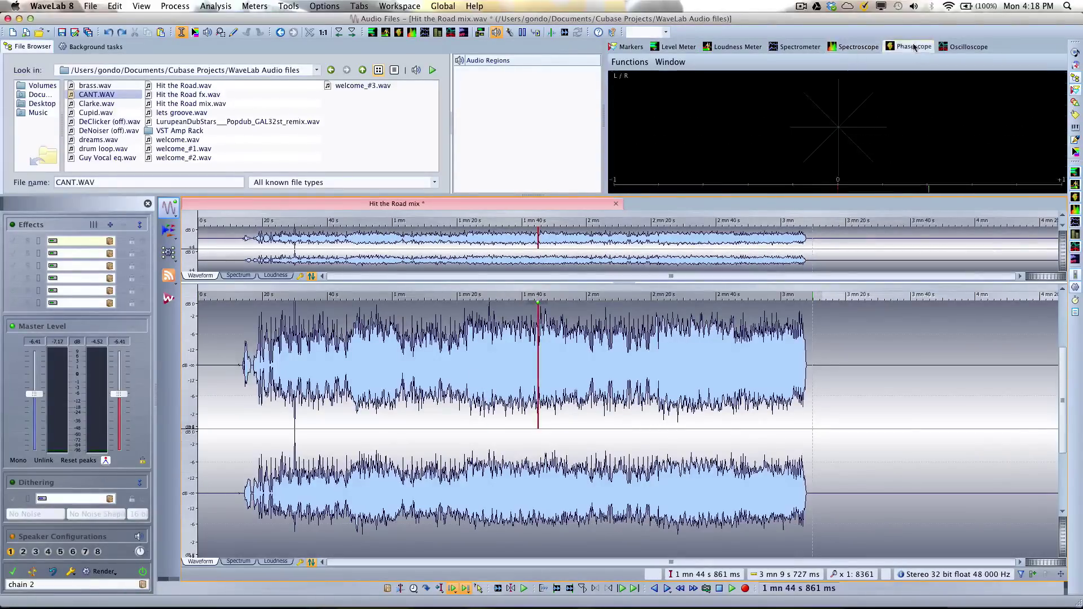
pyautogui.click(854, 47)
pyautogui.click(798, 47)
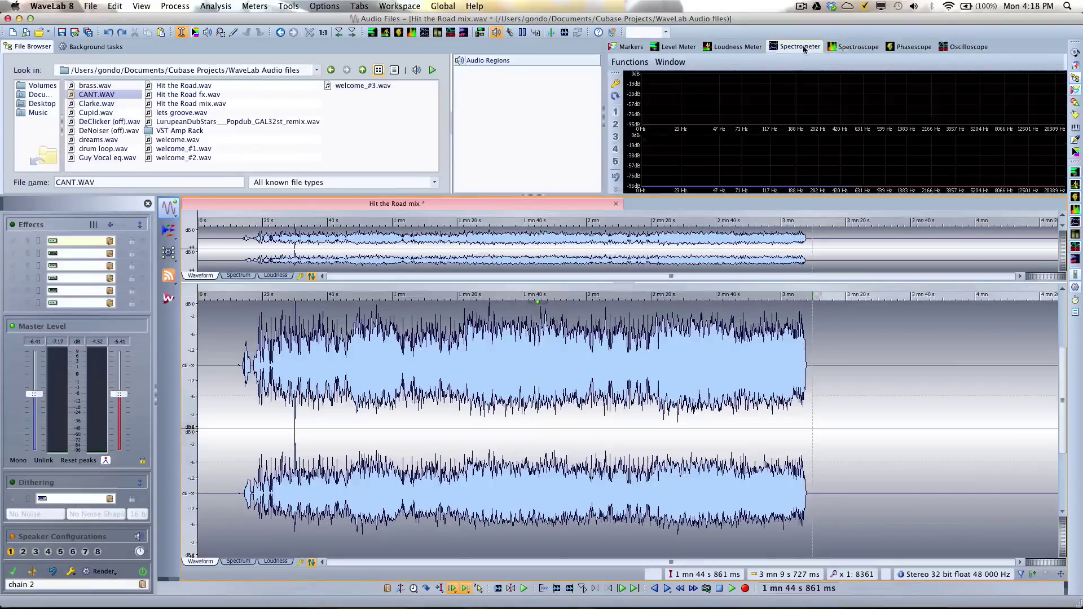
pyautogui.click(747, 48)
pyautogui.click(686, 50)
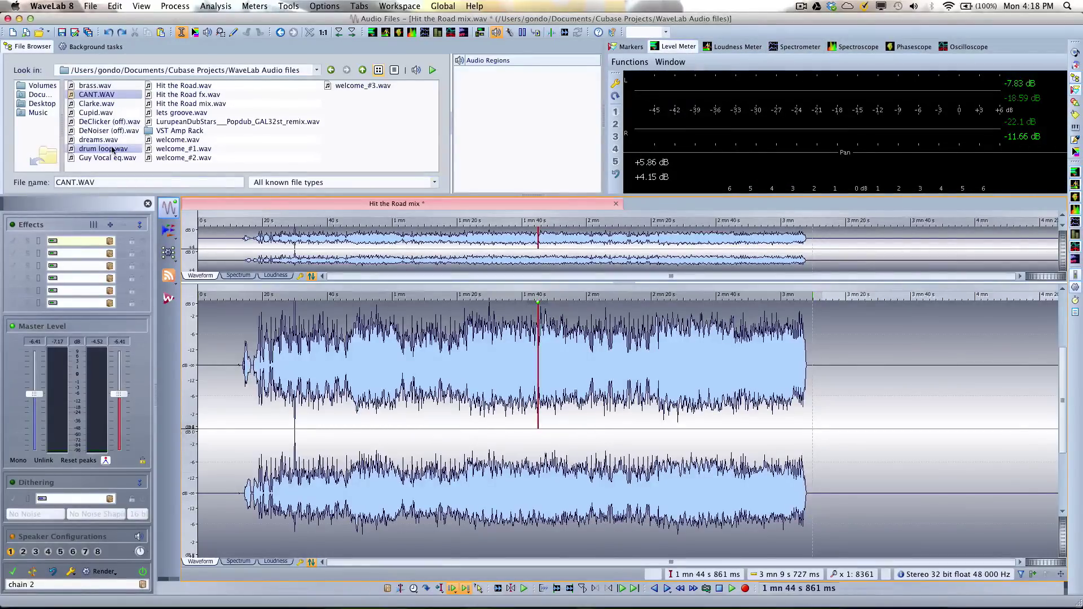
# Open Cupid.wav from the File Browser, then bring the Hit the Road mix back to front
pyautogui.click(103, 113)
pyautogui.moveTo(103, 114); pyautogui.dragTo(734, 214)
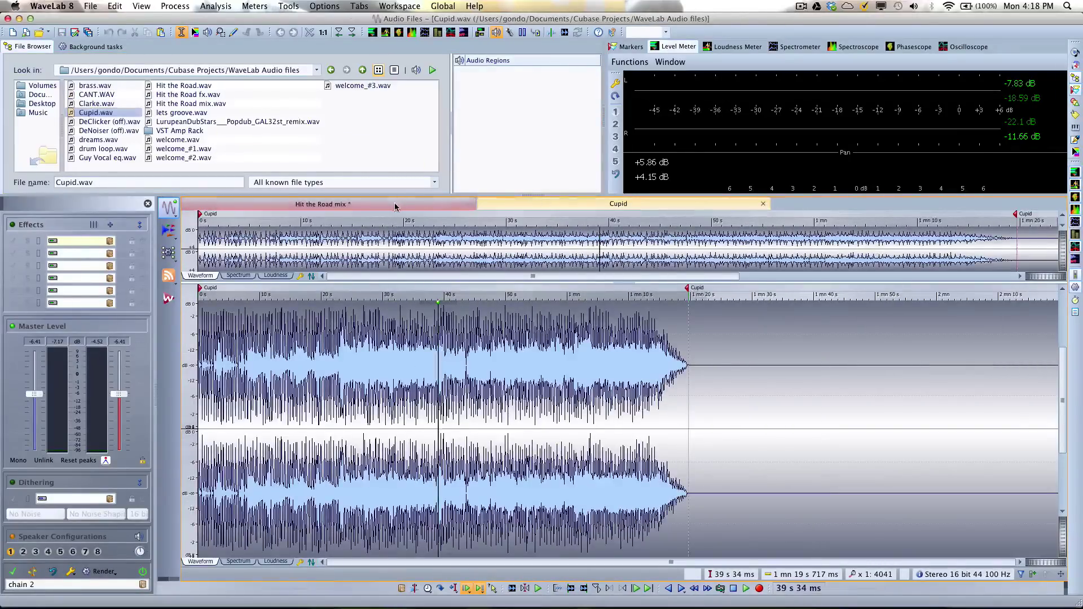
pyautogui.click(360, 204)
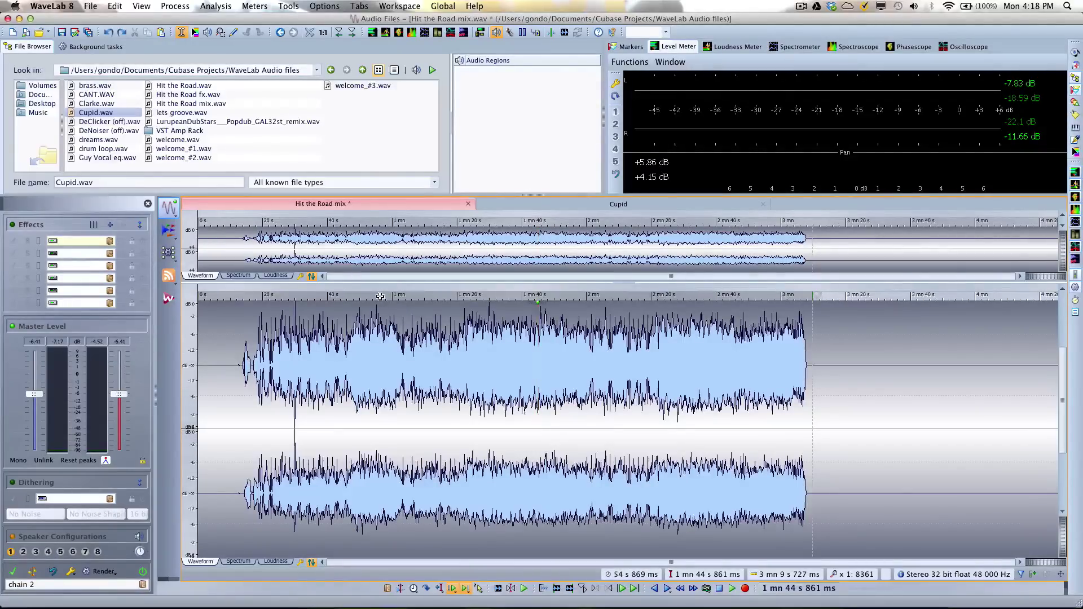
# Select the quiet opening of the mix, from 0 to about 12 seconds
pyautogui.click(441, 296)
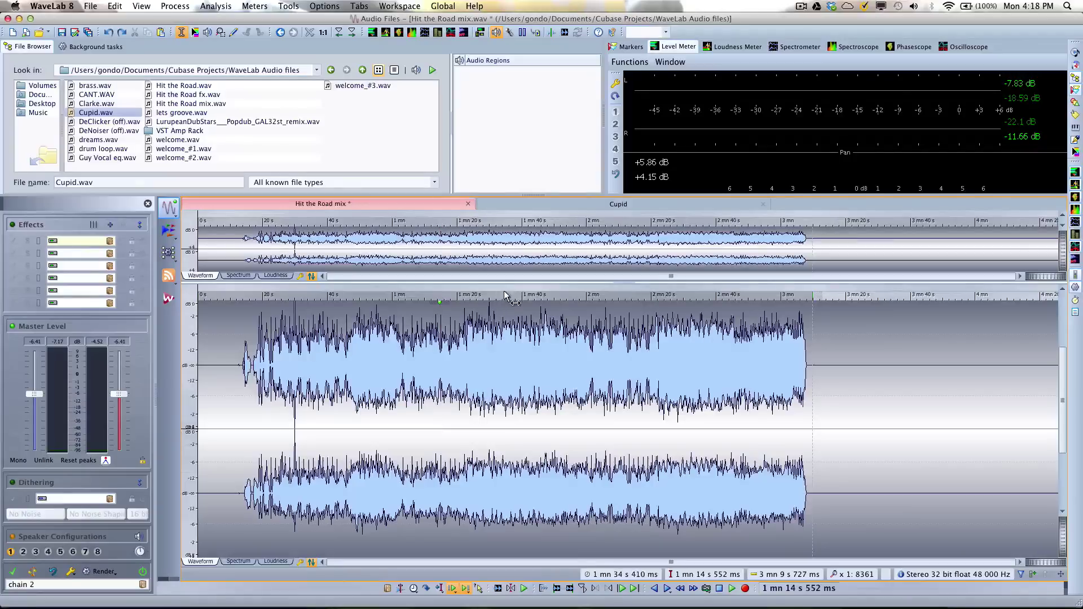
pyautogui.moveTo(509, 299); pyautogui.dragTo(460, 276)
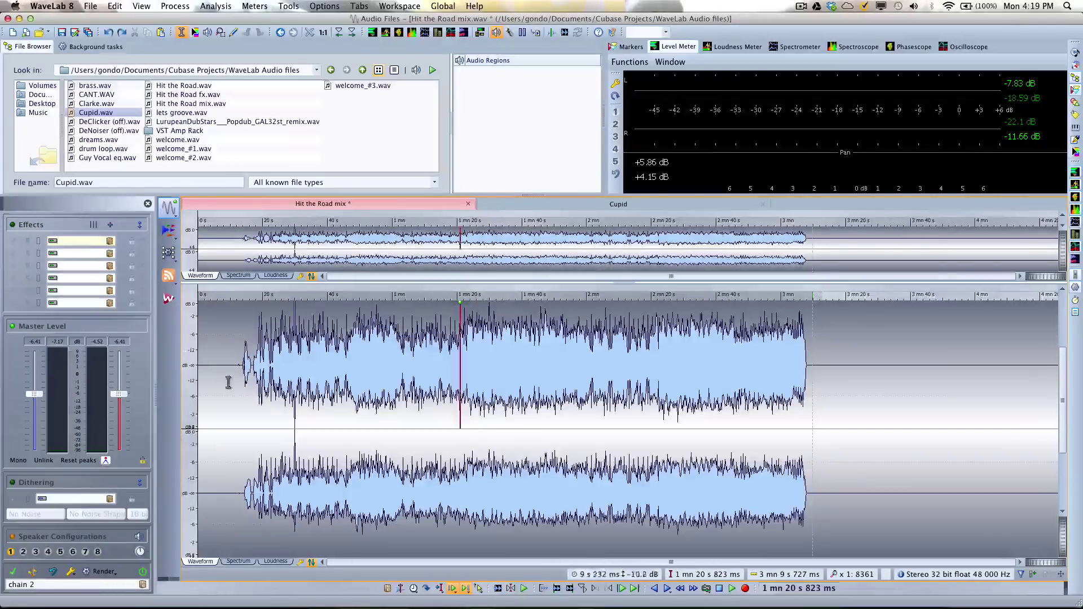
pyautogui.moveTo(238, 385); pyautogui.dragTo(191, 392)
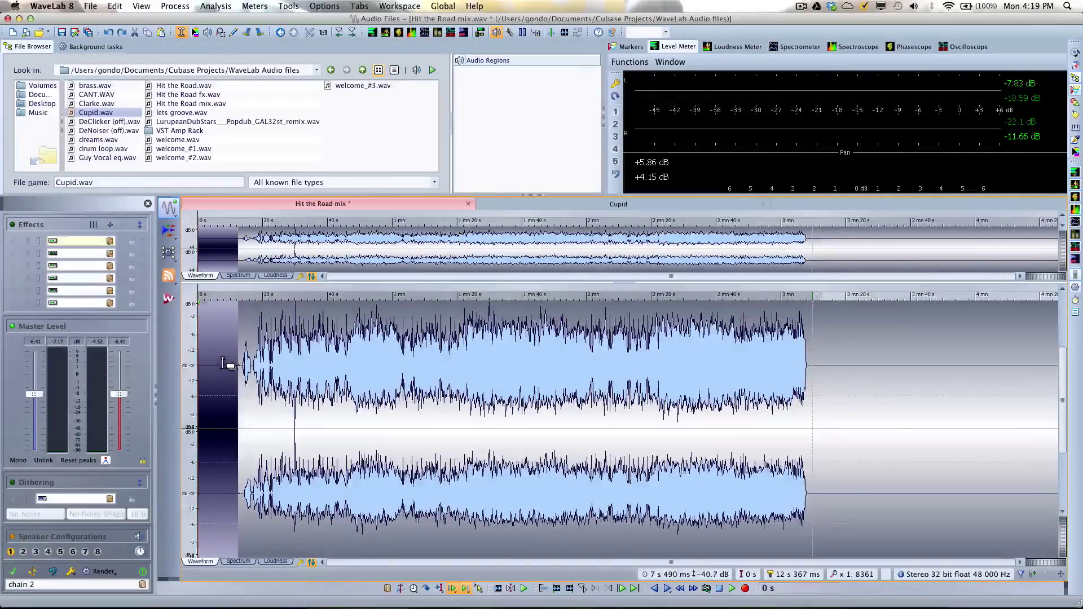
pyautogui.rightClick(225, 384)
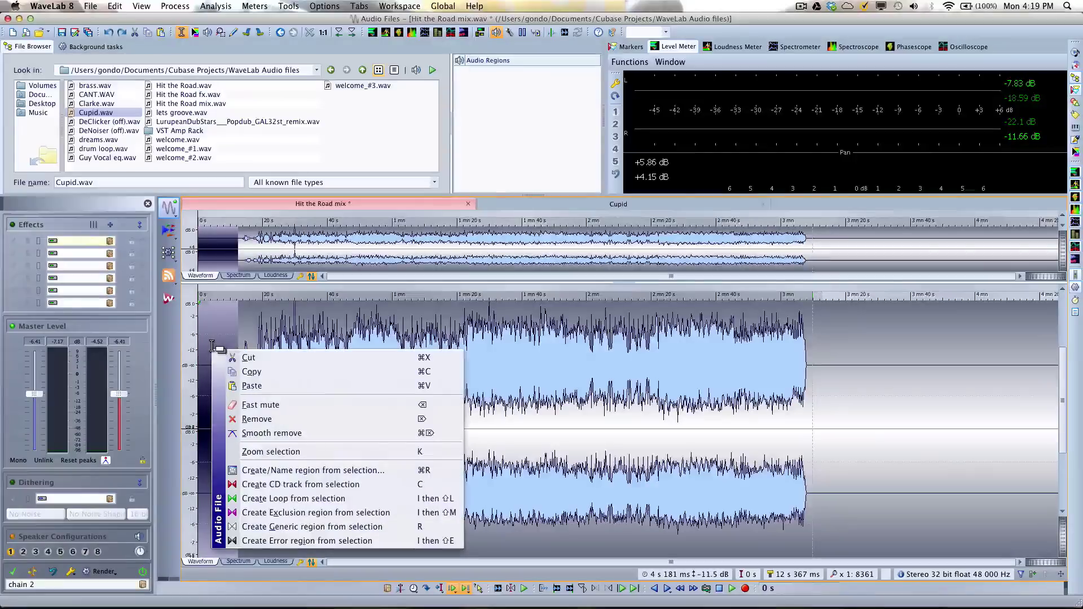
pyautogui.click(248, 357)
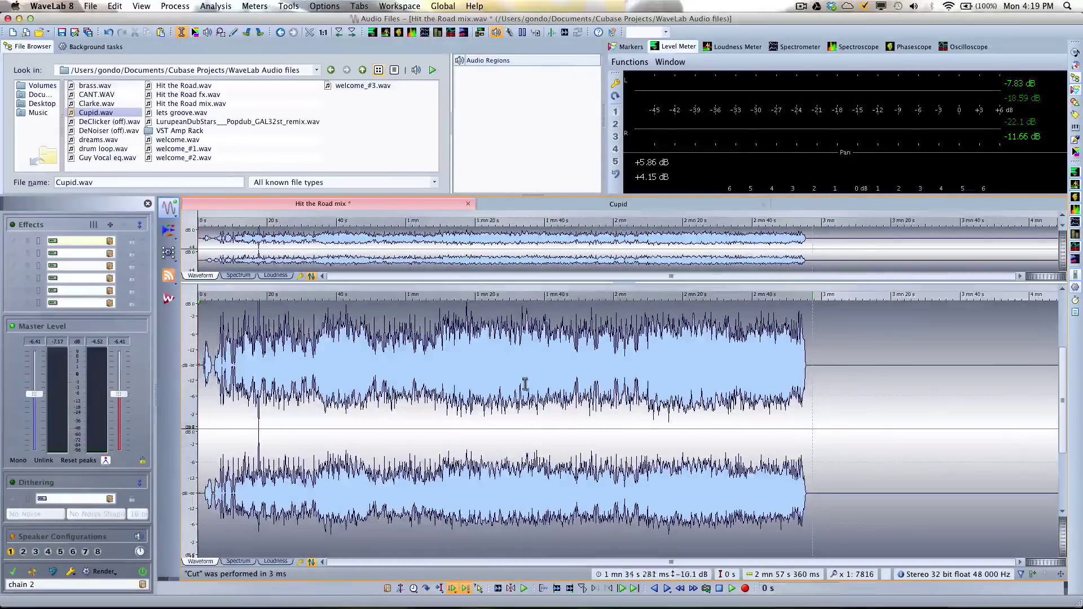
pyautogui.moveTo(524, 379); pyautogui.dragTo(635, 385)
pyautogui.rightClick(581, 383)
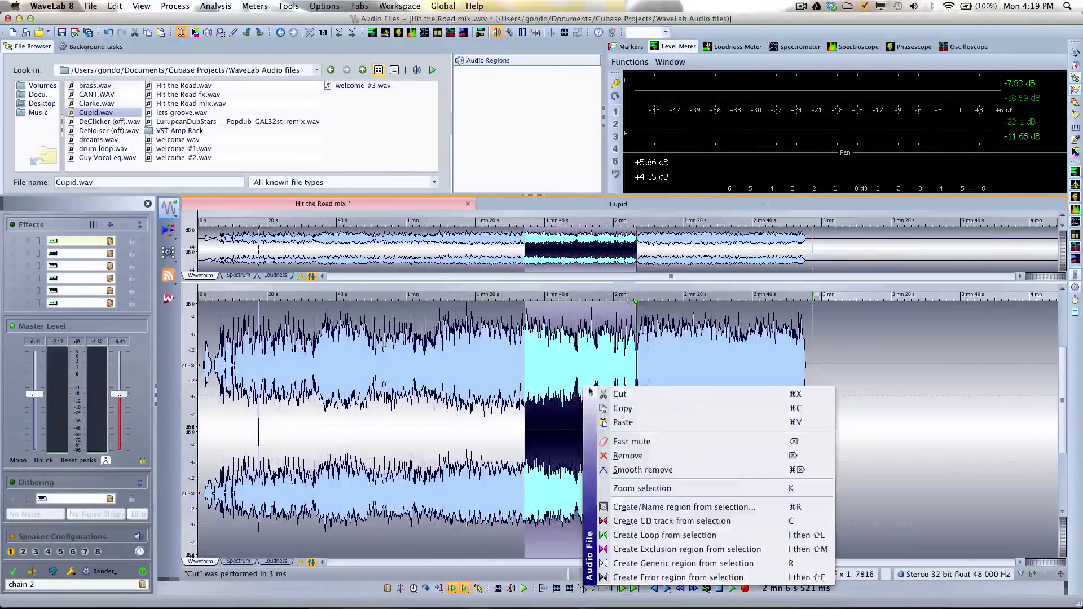
pyautogui.click(623, 408)
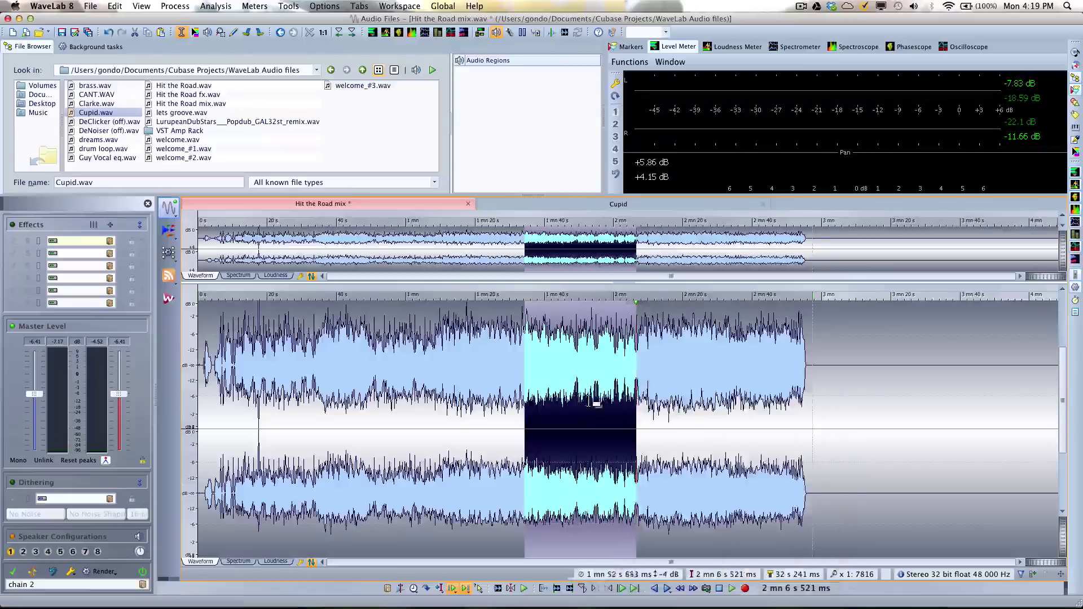
pyautogui.click(498, 392)
pyautogui.hotkey('ctrl', 'v')
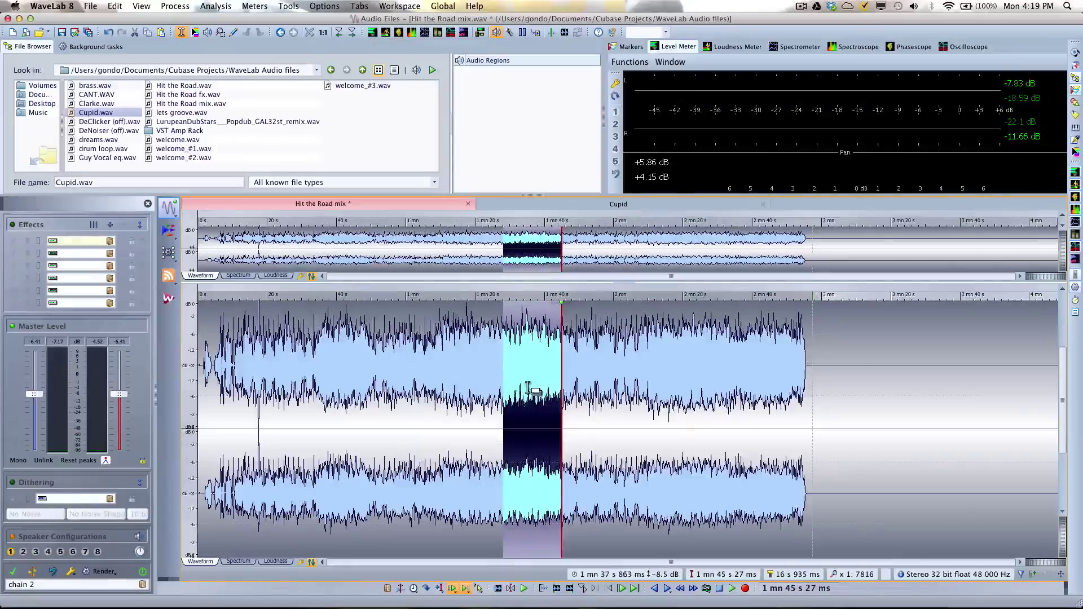
pyautogui.moveTo(526, 395); pyautogui.dragTo(906, 401)
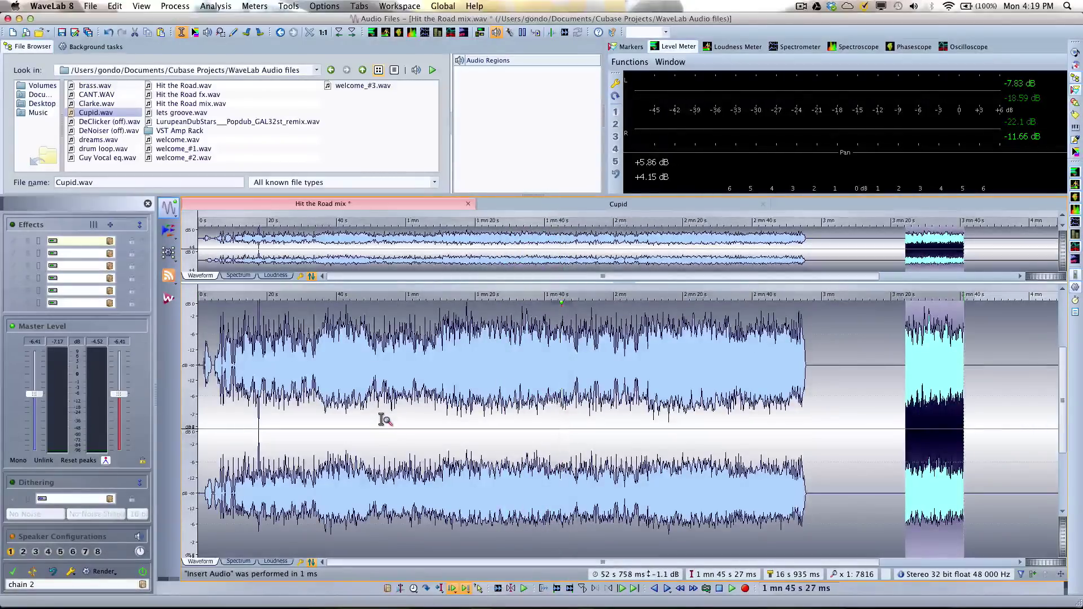
pyautogui.hotkey('ctrl', 'z')
pyautogui.hotkey('ctrl', 'z')
pyautogui.hotkey('ctrl', 'z')
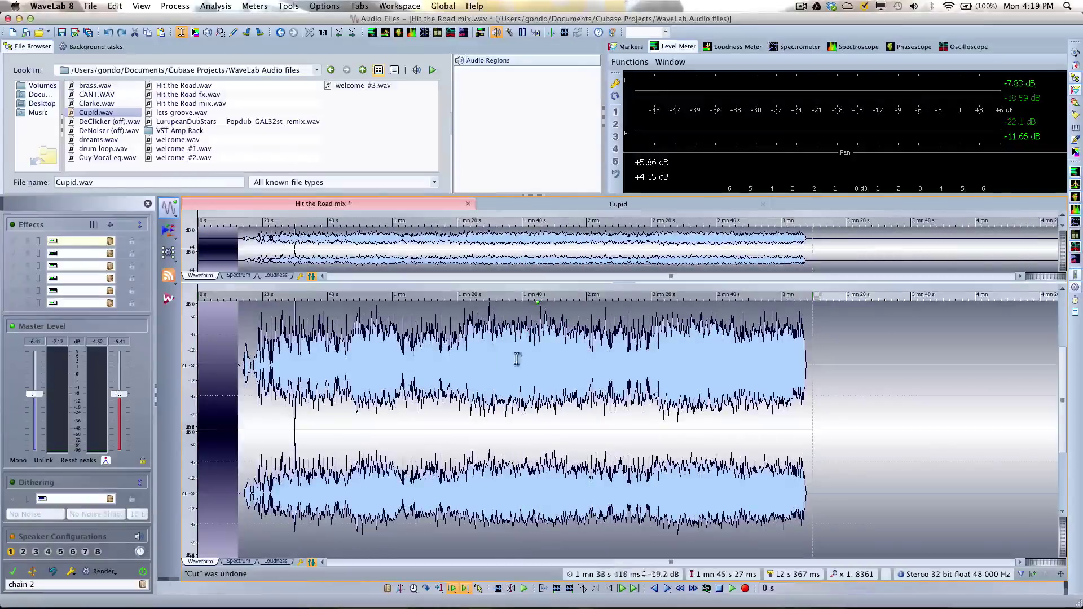
# Copy the 1:35–2:11 passage into a new Untitled file and return to the mix
pyautogui.moveTo(518, 365); pyautogui.dragTo(622, 352)
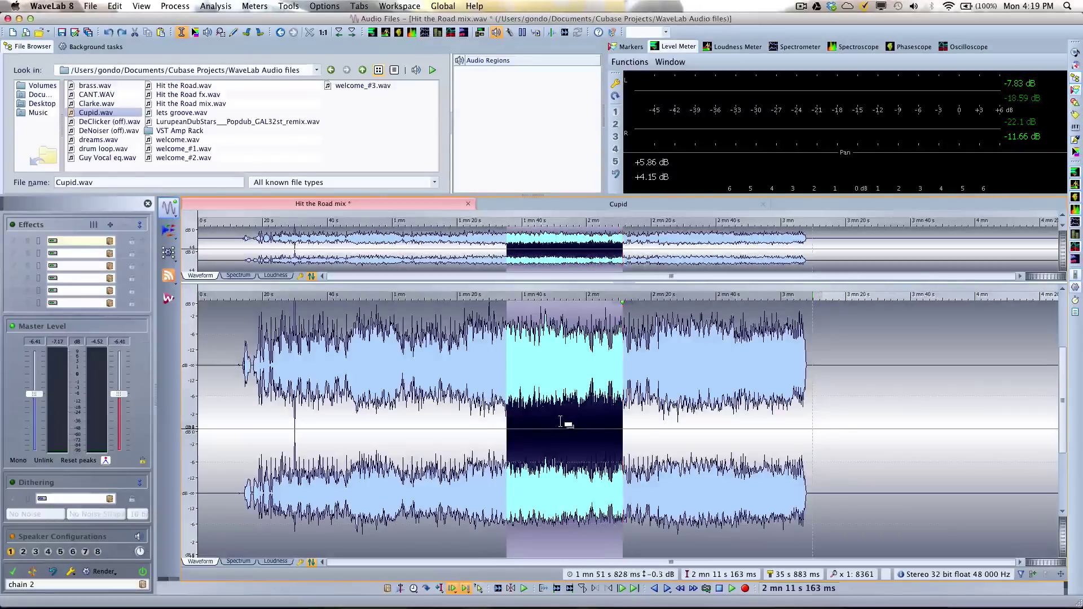
pyautogui.moveTo(559, 425); pyautogui.dragTo(807, 212)
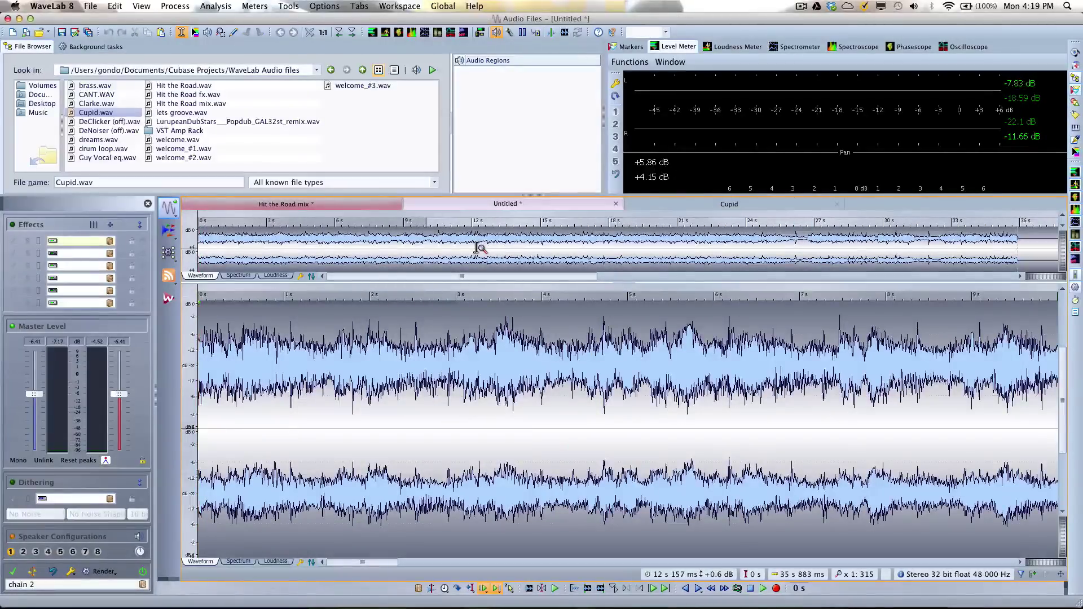
pyautogui.click(344, 204)
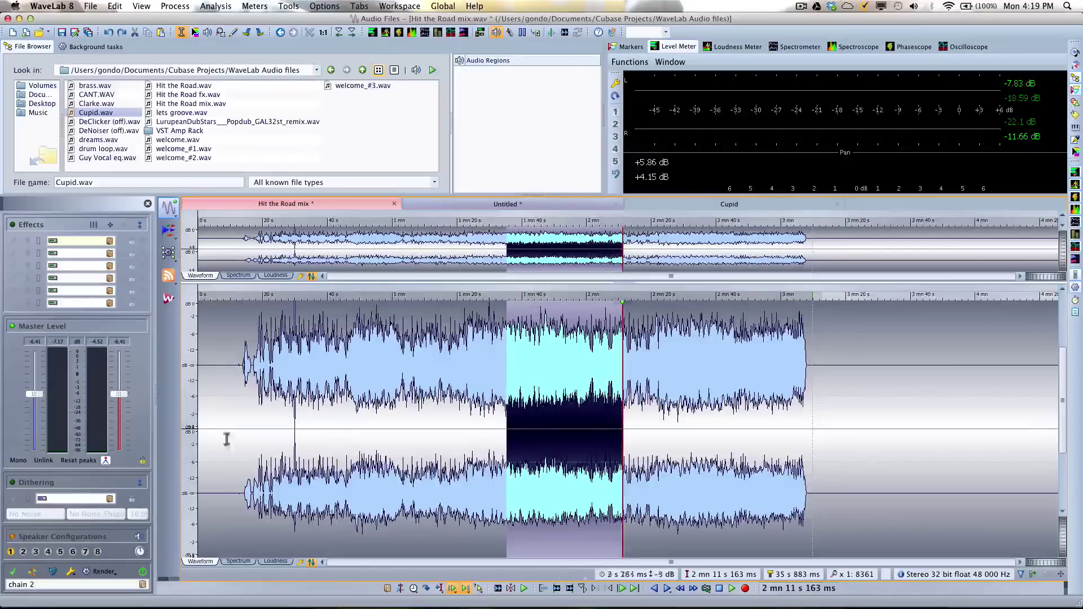
# Zoom in around 28–29 s of the mix to locate the click
pyautogui.click(294, 307)
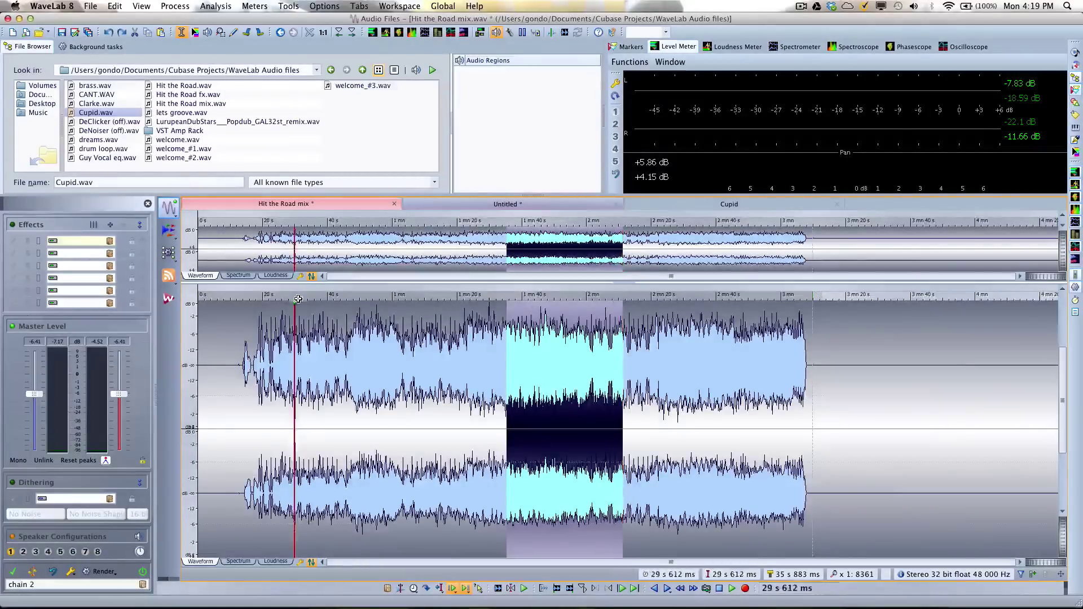
pyautogui.scroll(3, 297, 330)
pyautogui.scroll(-5, 414, 294)
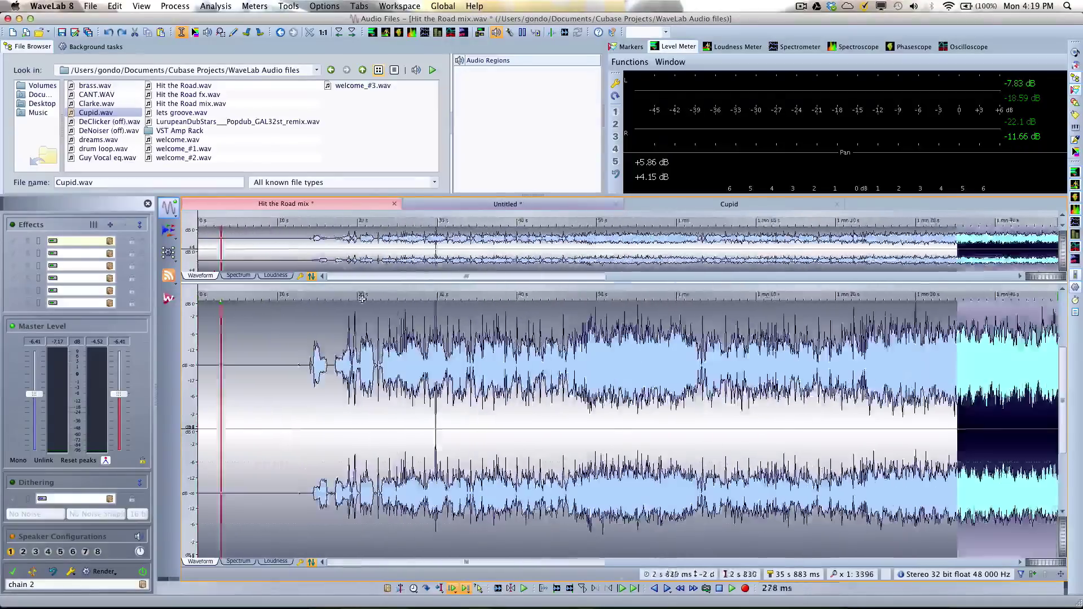
pyautogui.click(414, 294)
pyautogui.click(297, 351)
pyautogui.scroll(5, 272, 353)
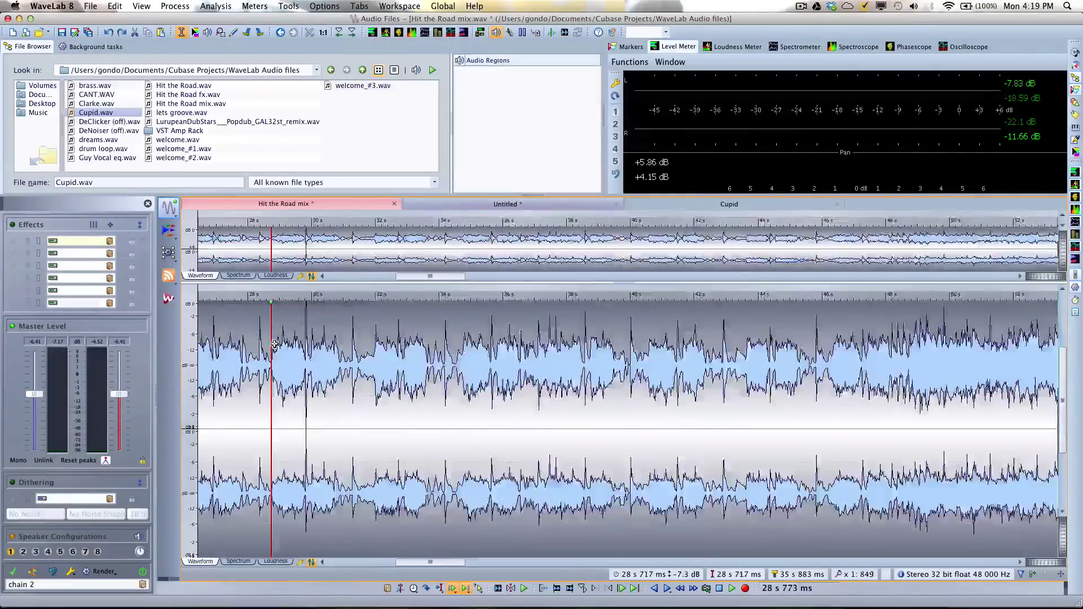
pyautogui.scroll(3, 271, 352)
pyautogui.click(241, 367)
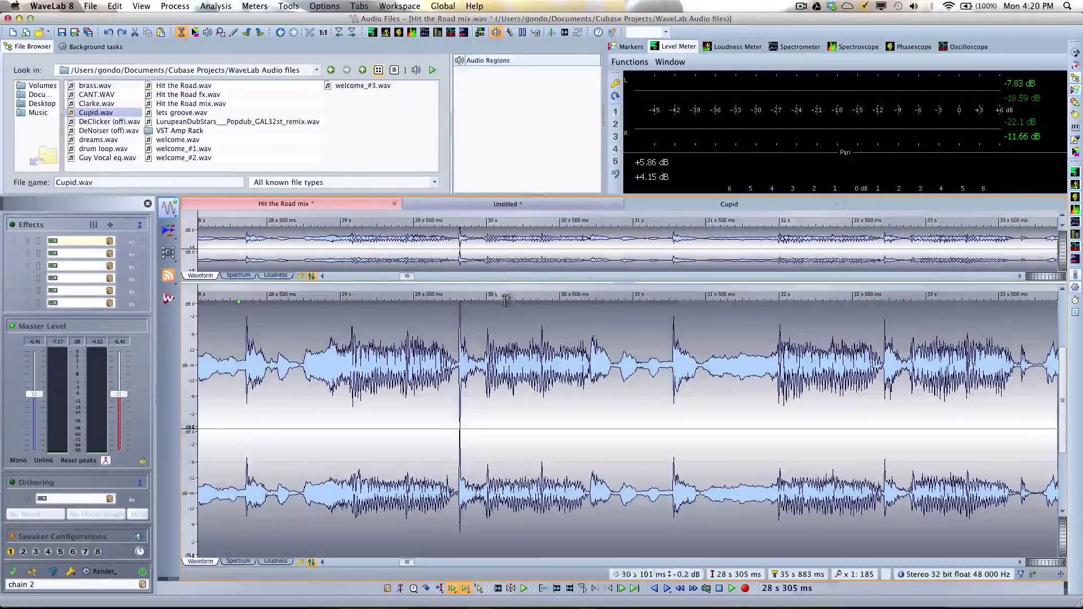
# Play from just before the click, then select the 2 ms click near 29.8 s
pyautogui.moveTo(466, 300); pyautogui.dragTo(237, 296)
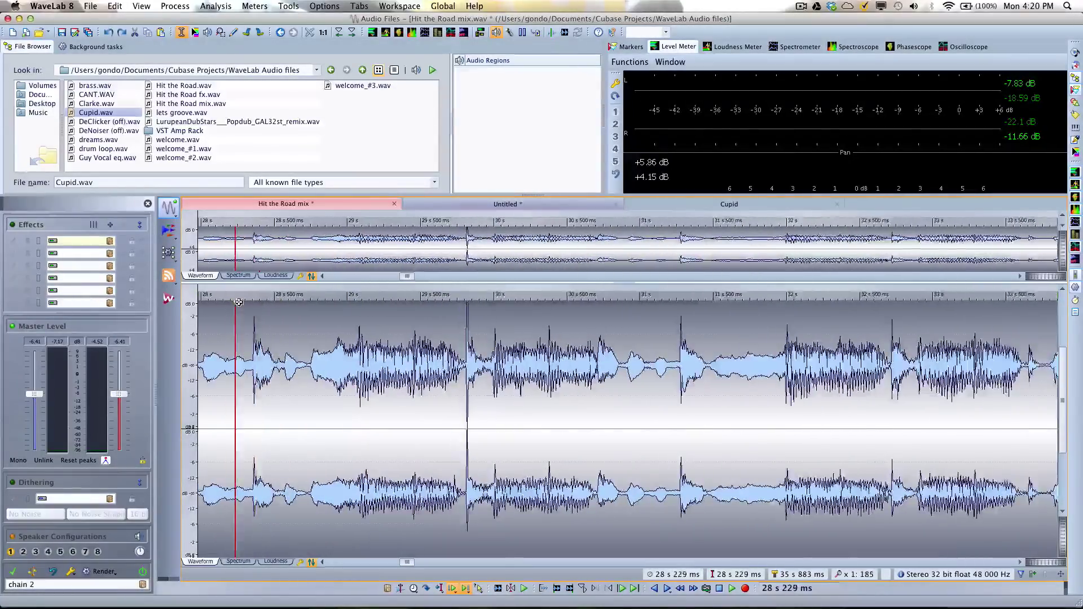
pyautogui.press('space')
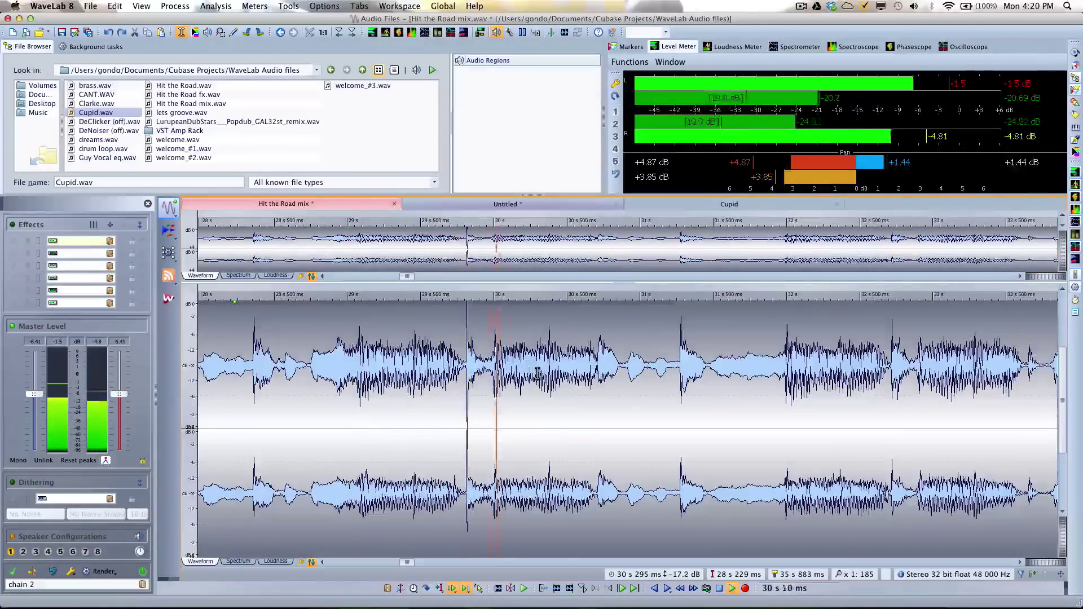
pyautogui.press('space')
pyautogui.moveTo(466, 305); pyautogui.dragTo(507, 376)
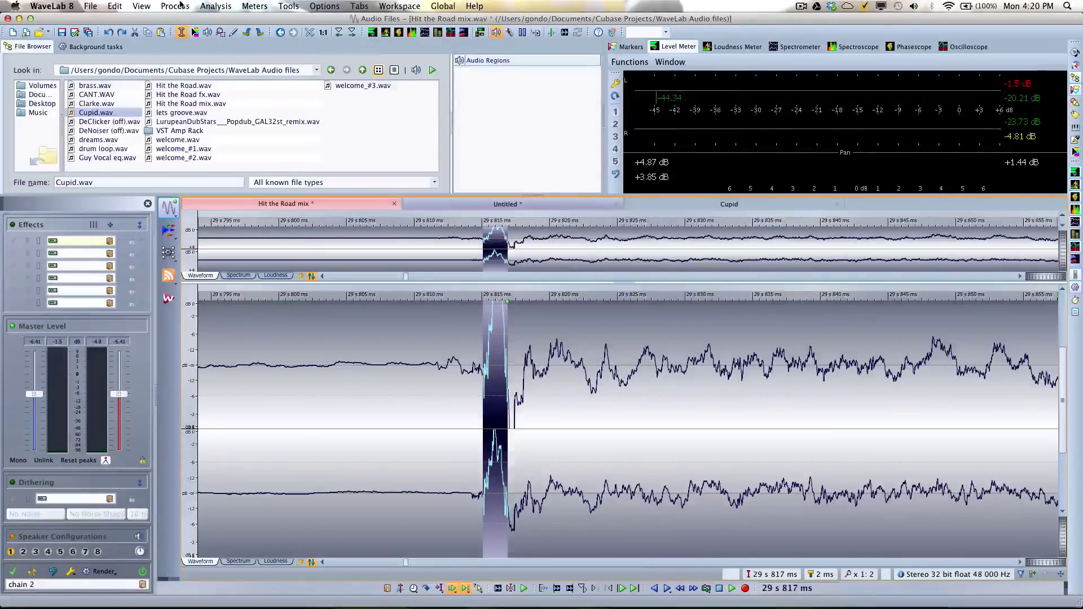
# Apply a −3.6 dB gain cut to the click twice, close Gain, and undo the last cut
pyautogui.click(173, 3)
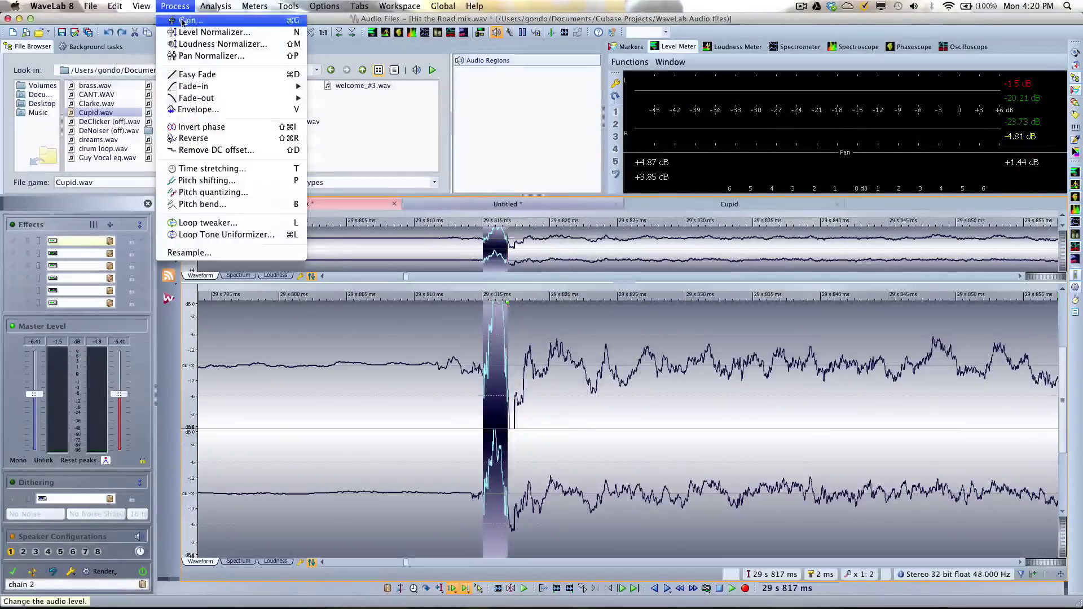
pyautogui.click(181, 19)
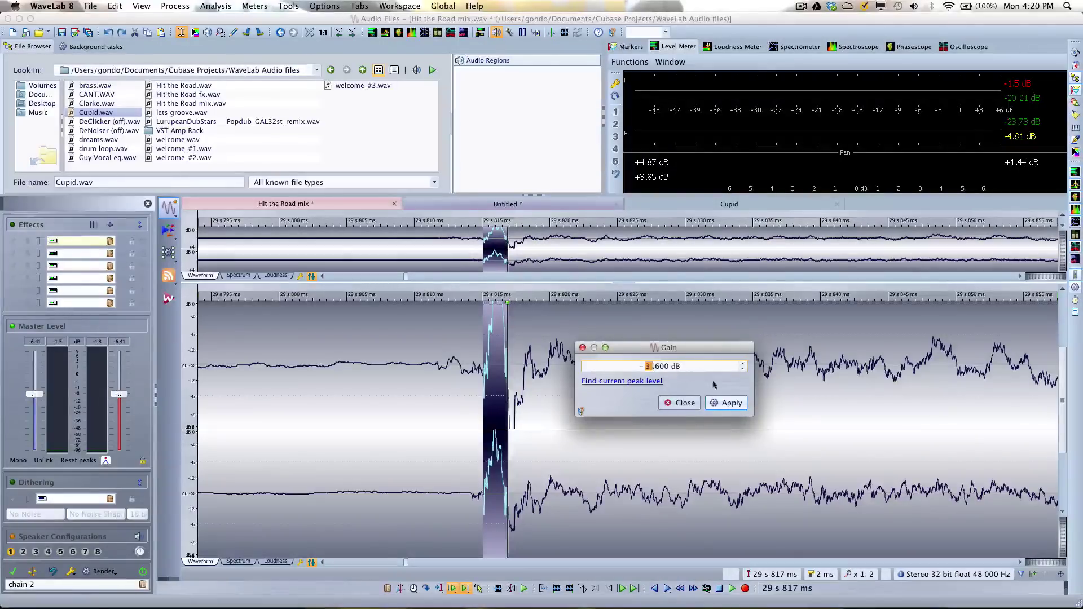
pyautogui.click(731, 403)
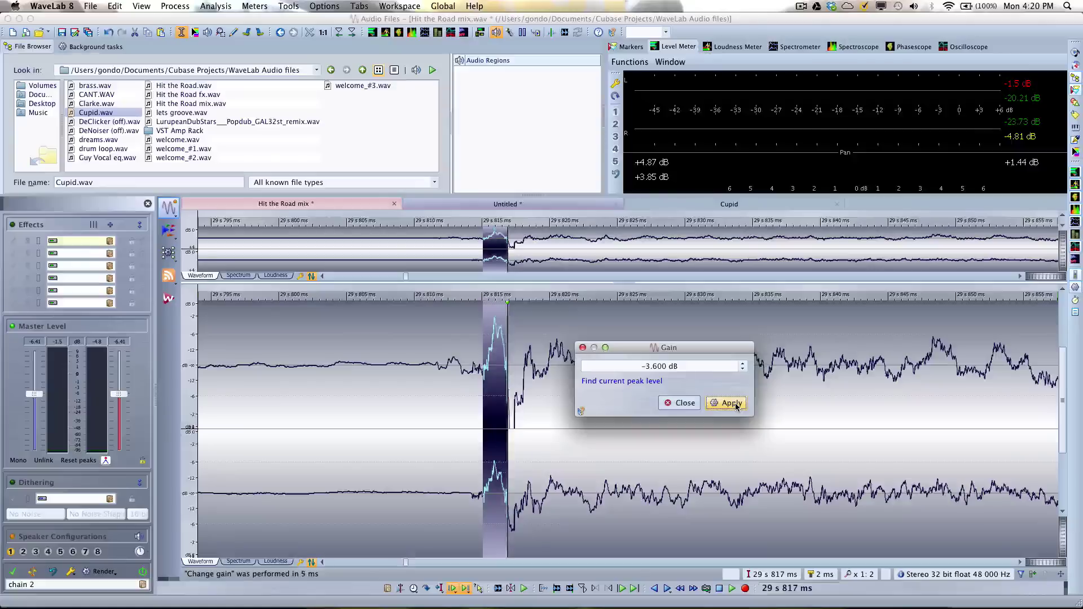
pyautogui.click(734, 403)
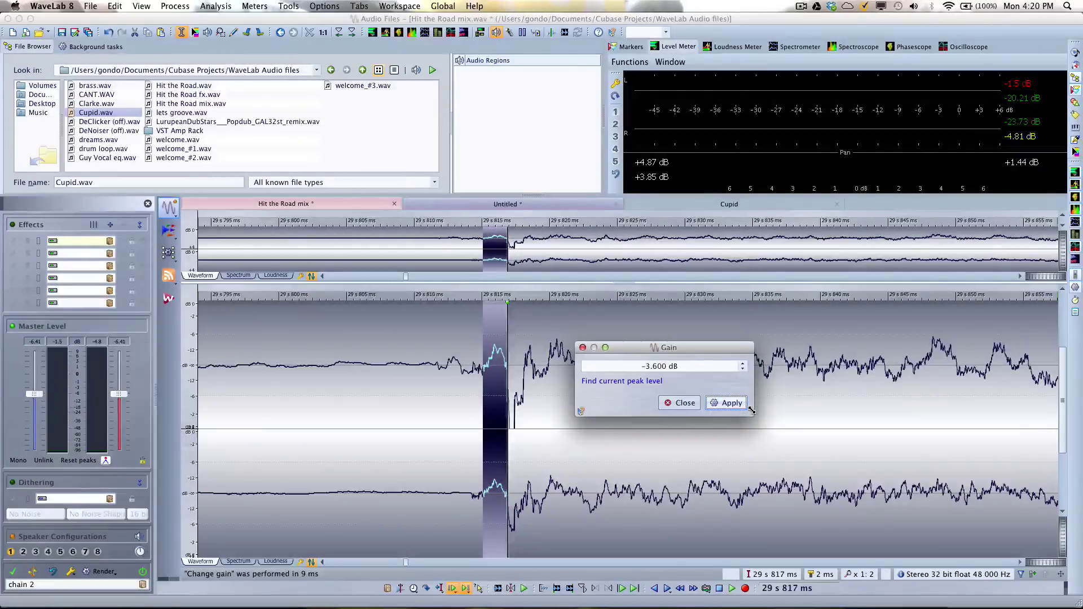
pyautogui.click(681, 402)
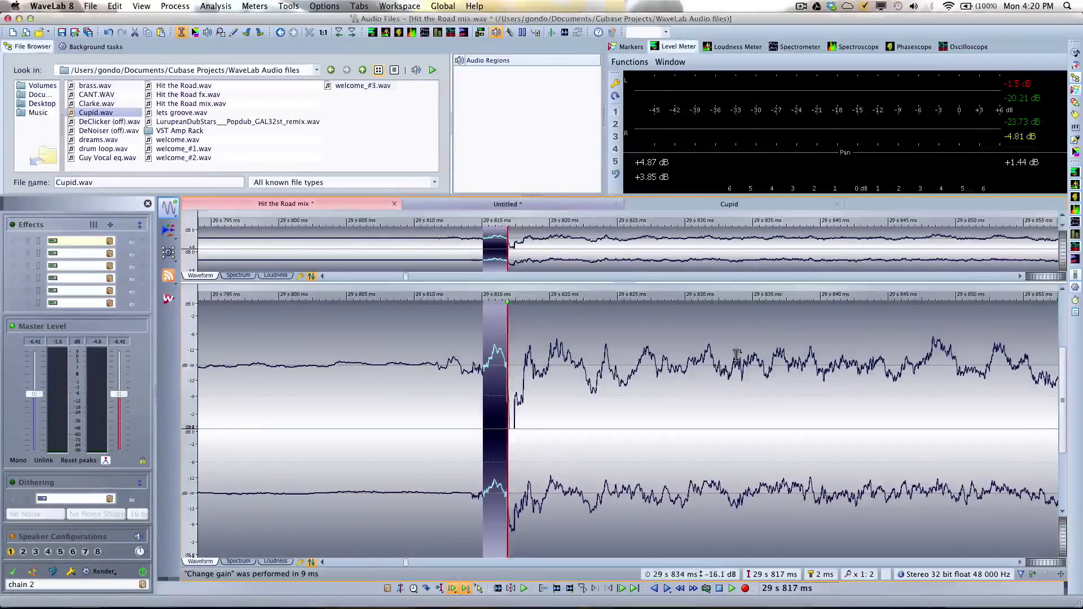
pyautogui.press('super+z')
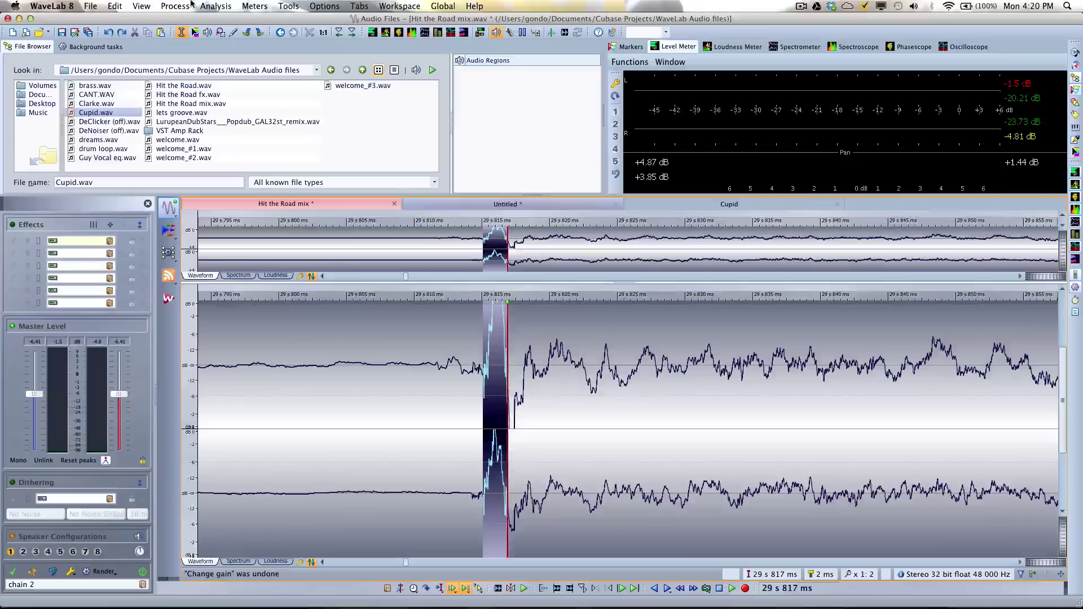
# Redraw the click near 29.8 s as a smooth arc, then listen back from 27 s
pyautogui.click(233, 33)
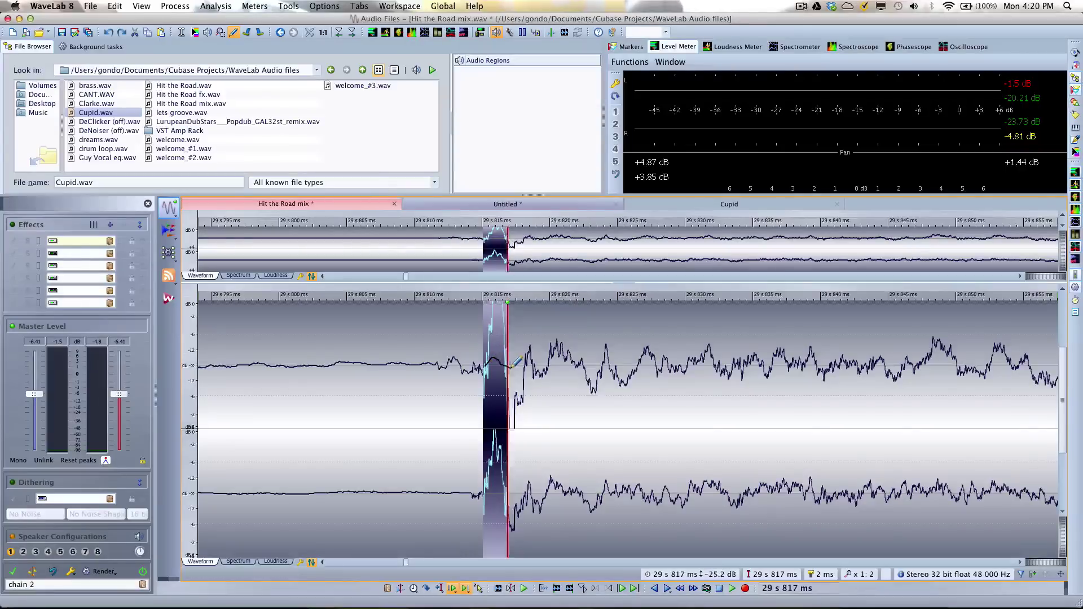
pyautogui.moveTo(511, 367); pyautogui.dragTo(485, 365)
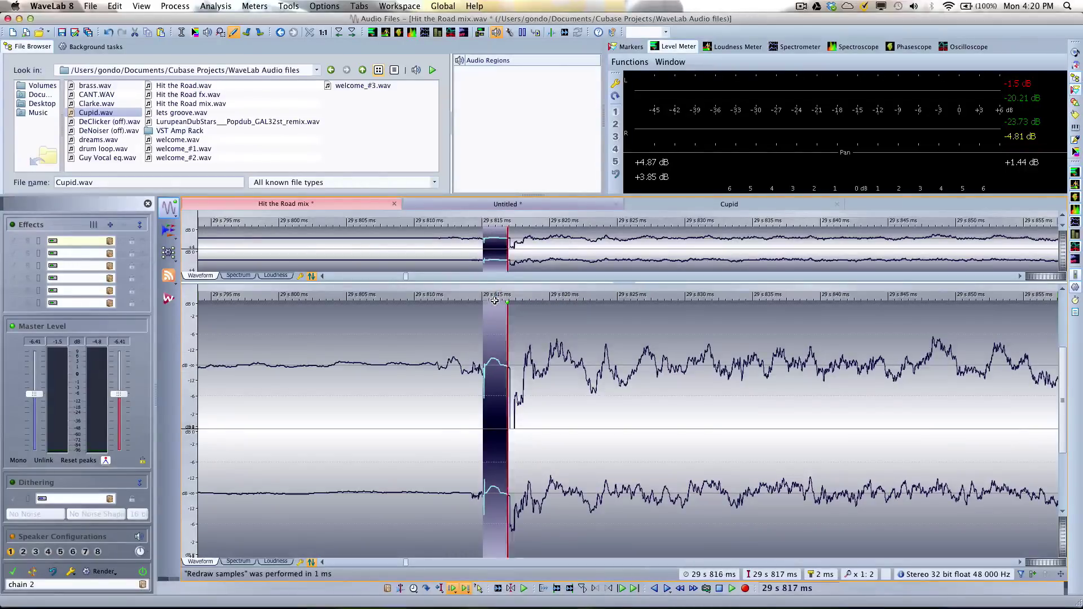
pyautogui.scroll(-10, 494, 301)
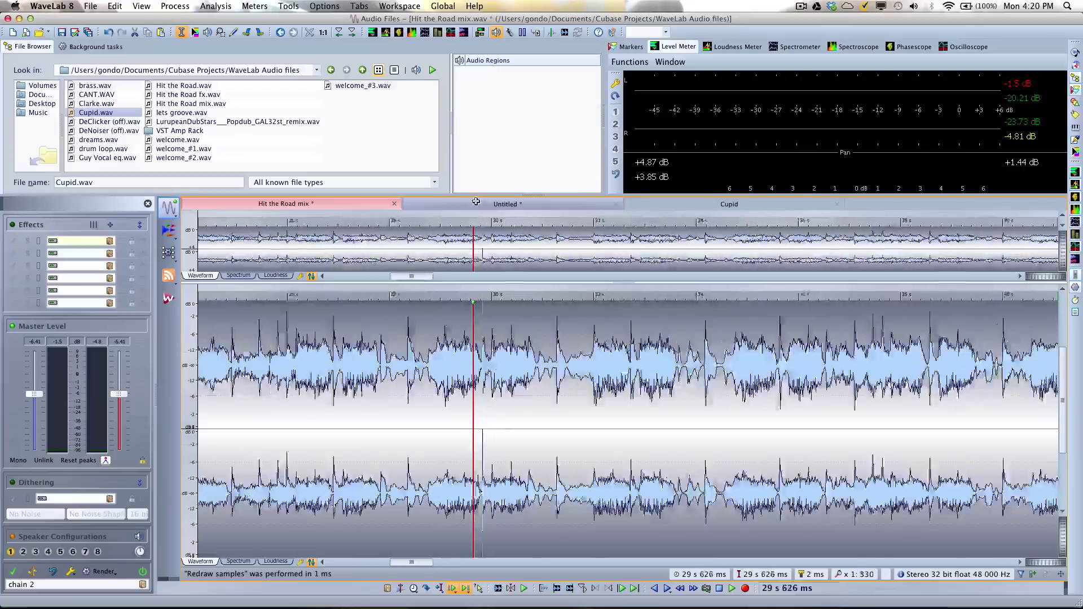
pyautogui.moveTo(381, 209); pyautogui.dragTo(356, 215)
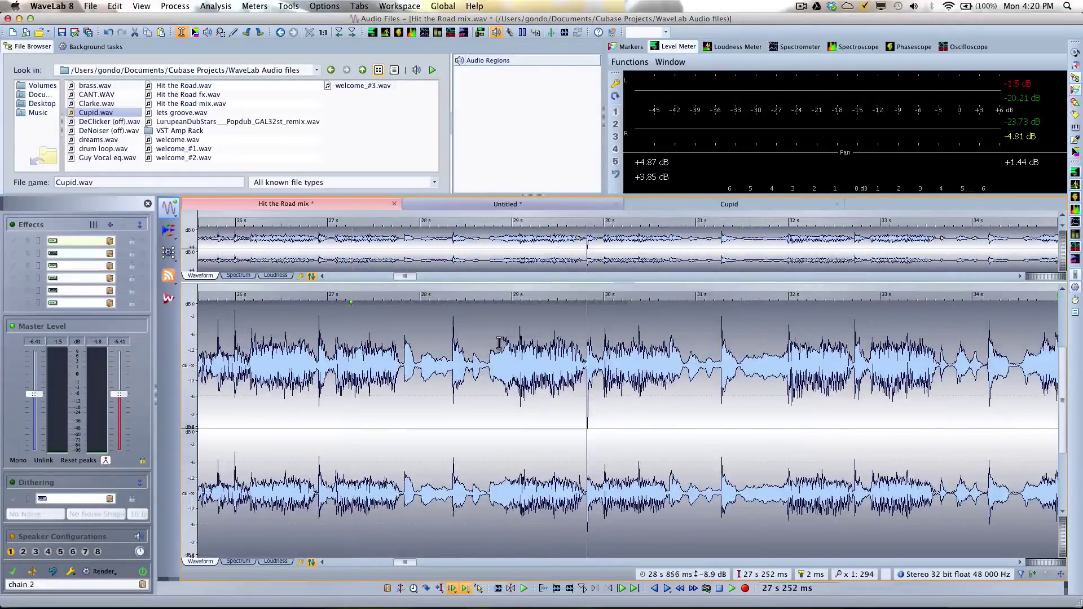
pyautogui.press('space')
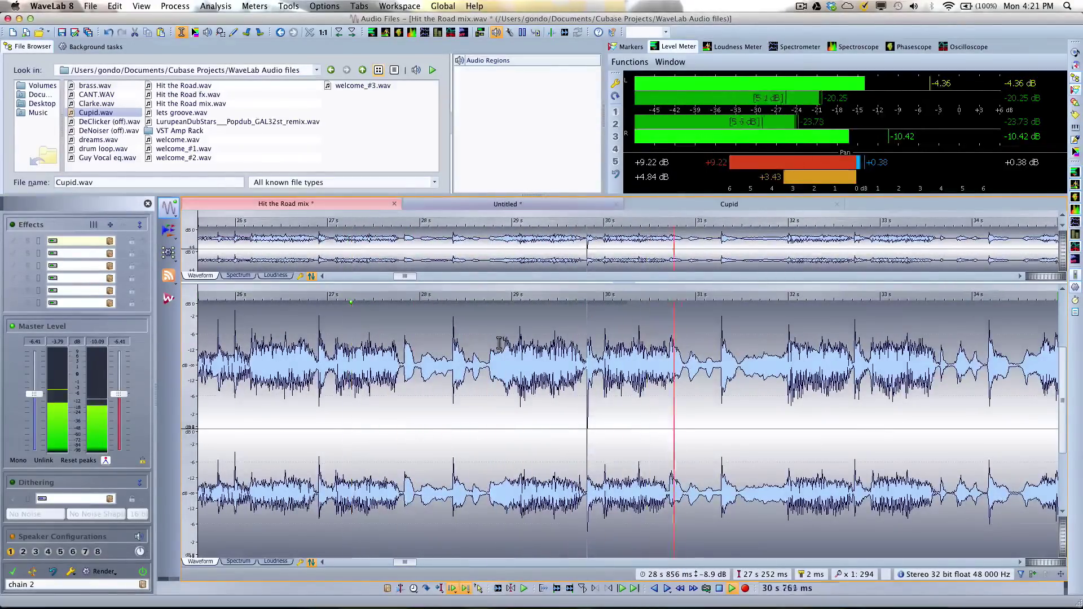
pyautogui.press('space')
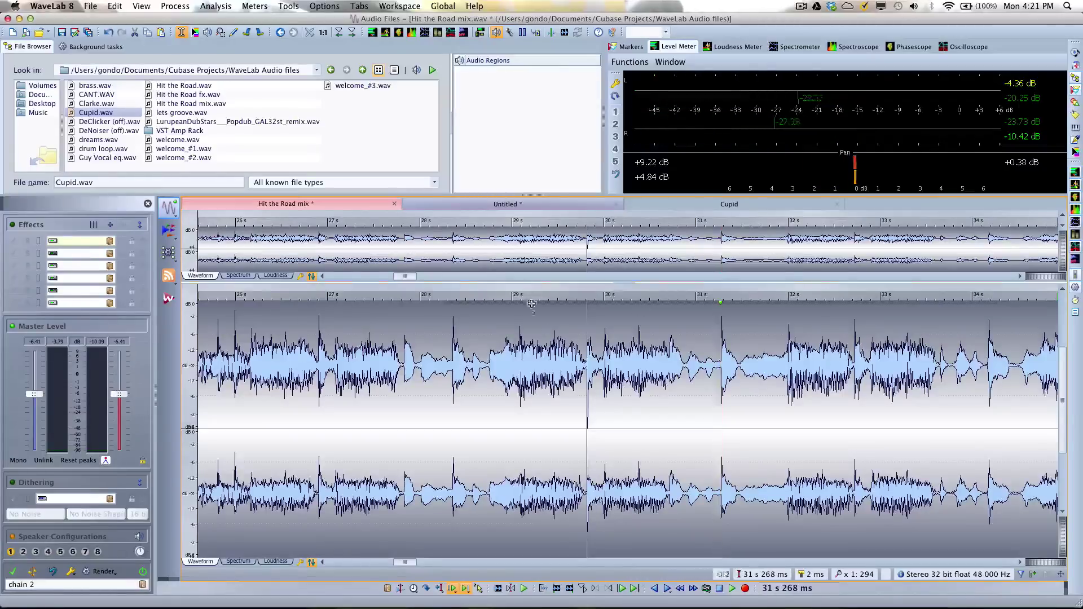
# Play the mix from 28.8 s to review it before processing
pyautogui.moveTo(493, 302); pyautogui.dragTo(496, 254)
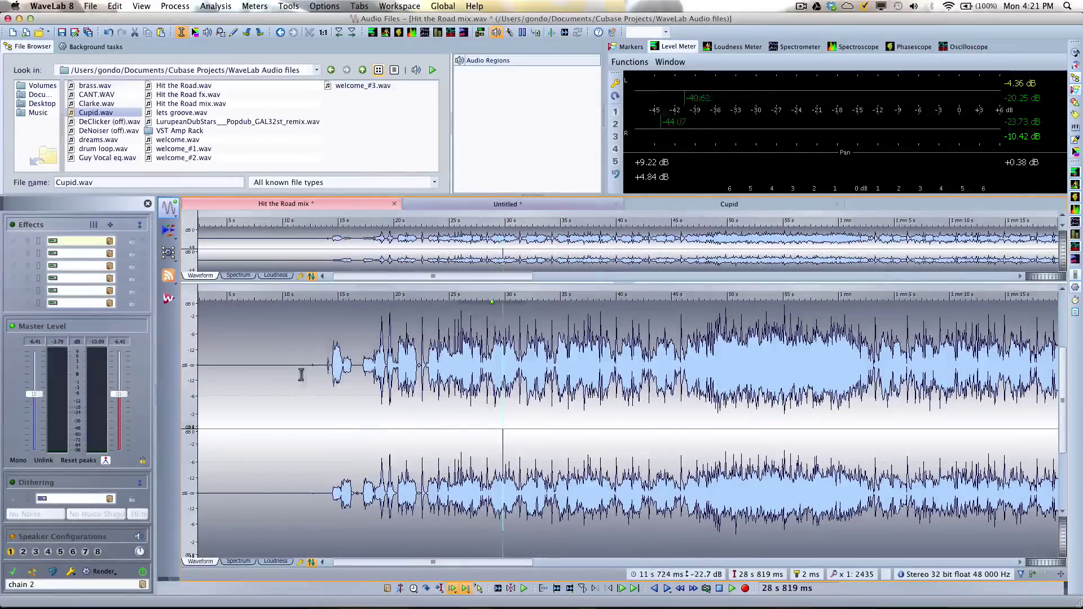
pyautogui.press('space')
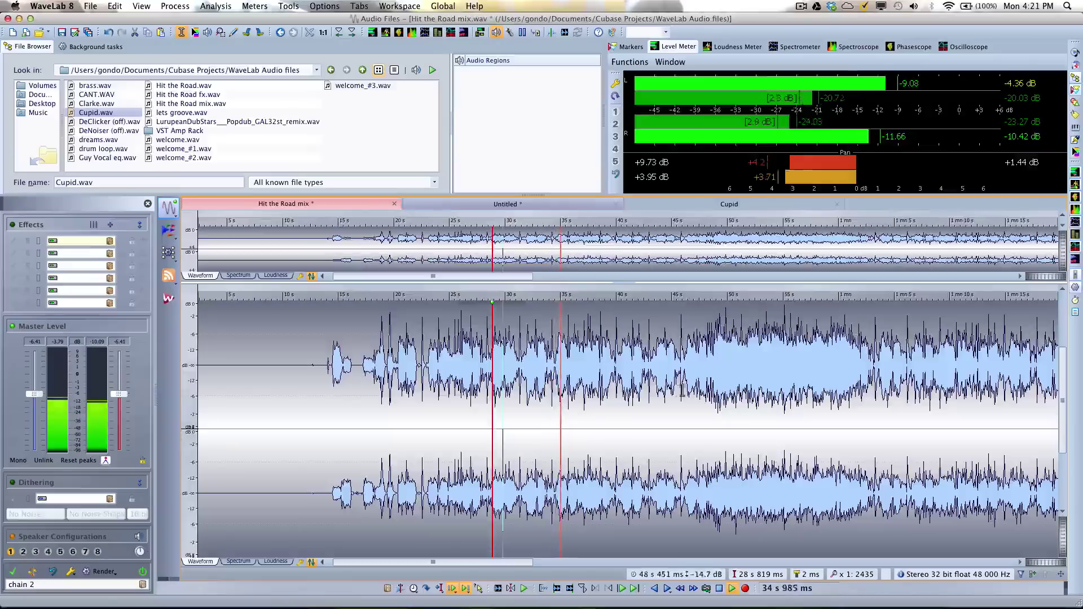
pyautogui.click(636, 396)
pyautogui.press('space')
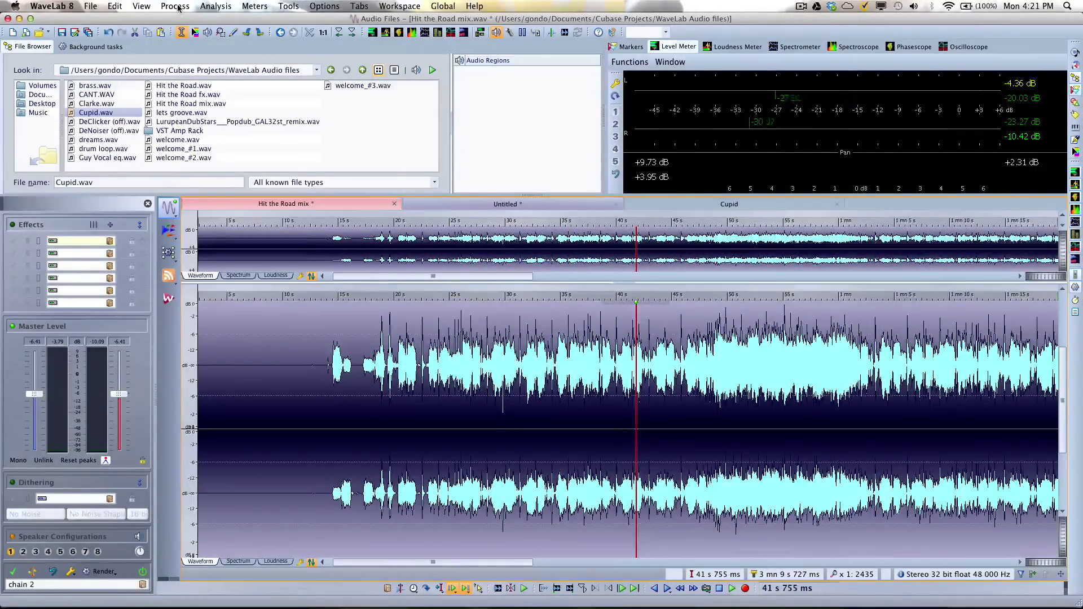
# Apply Pan Normalizer with Loudness (EBU R-128) and audition the result from 30 s
pyautogui.click(176, 6)
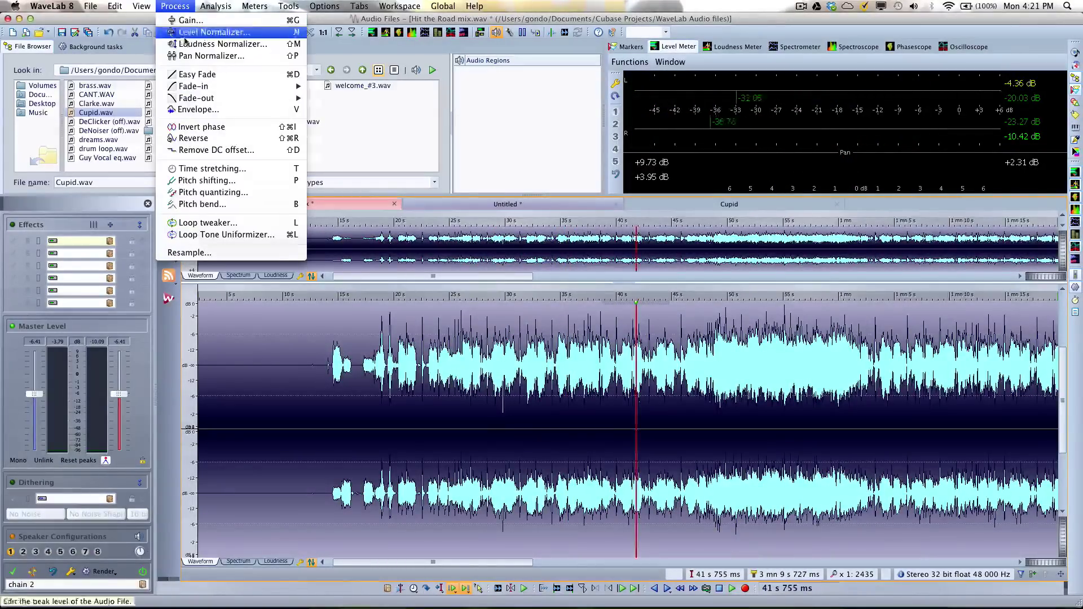
pyautogui.click(198, 56)
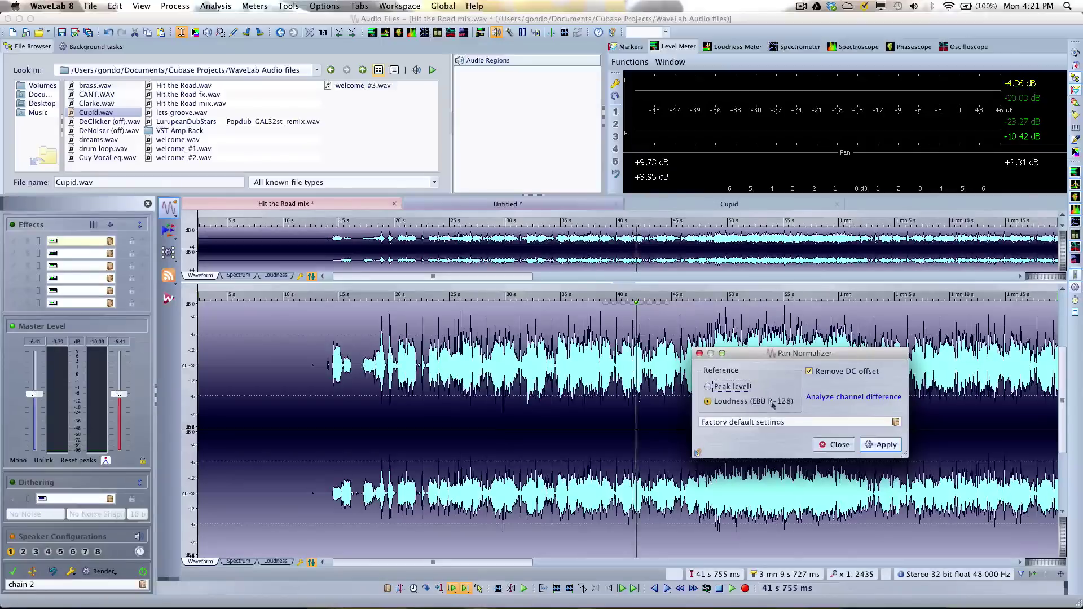
pyautogui.click(880, 445)
pyautogui.click(506, 355)
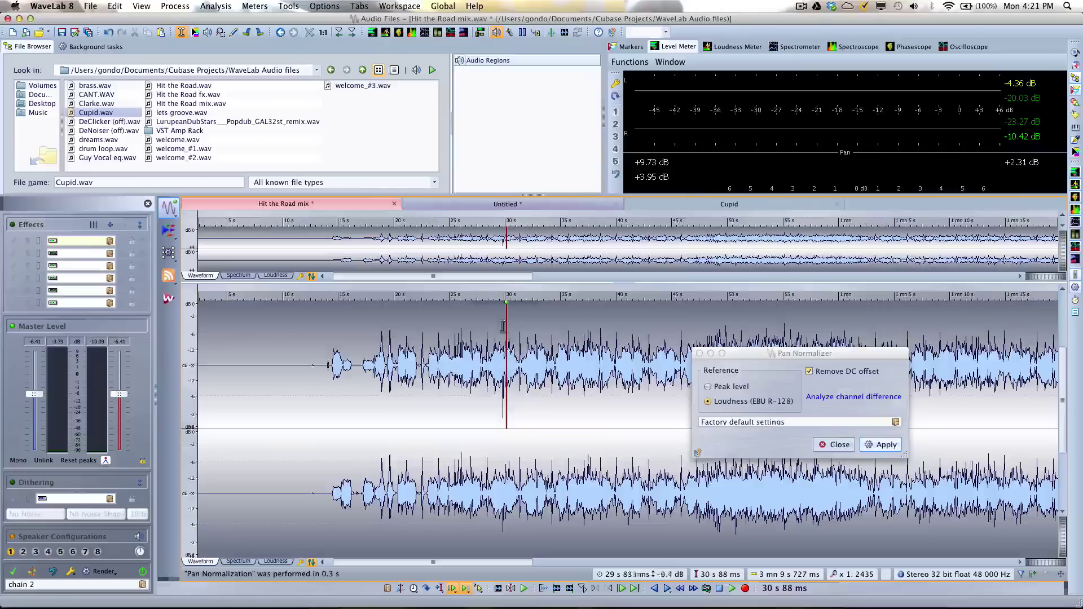
pyautogui.press('space')
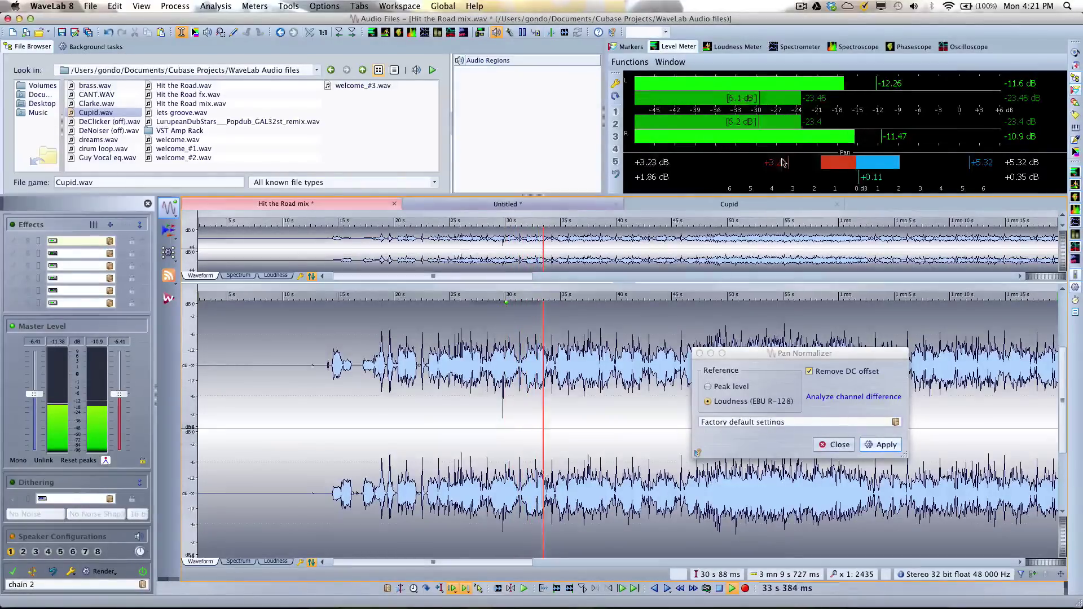
pyautogui.click(700, 354)
pyautogui.press('space')
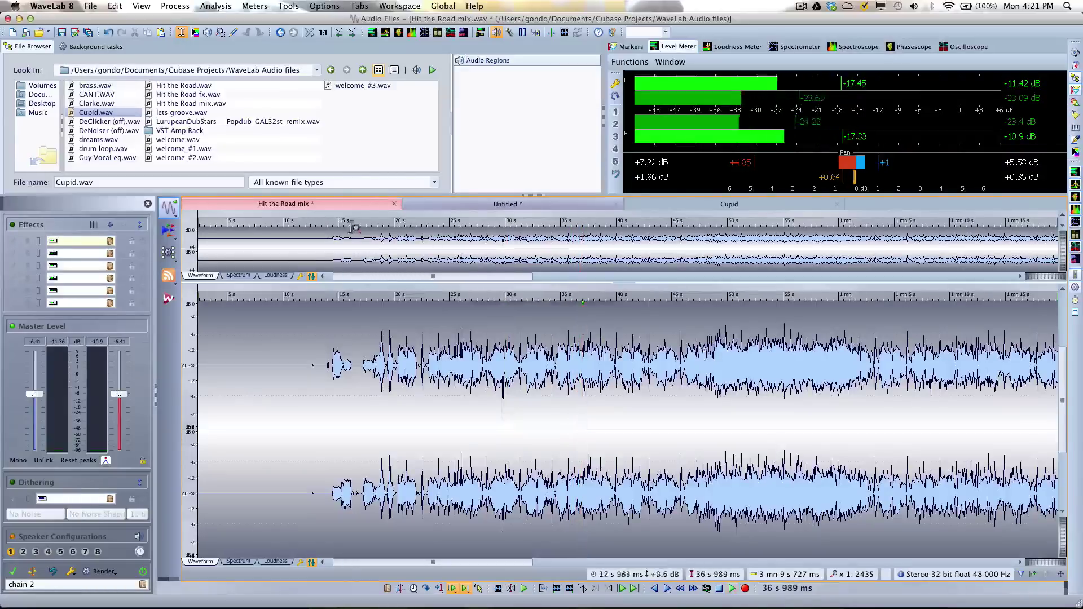
# Zoom in on the 22.5 s transient, select the right channel and invert its phase
pyautogui.moveTo(396, 298); pyautogui.dragTo(422, 395)
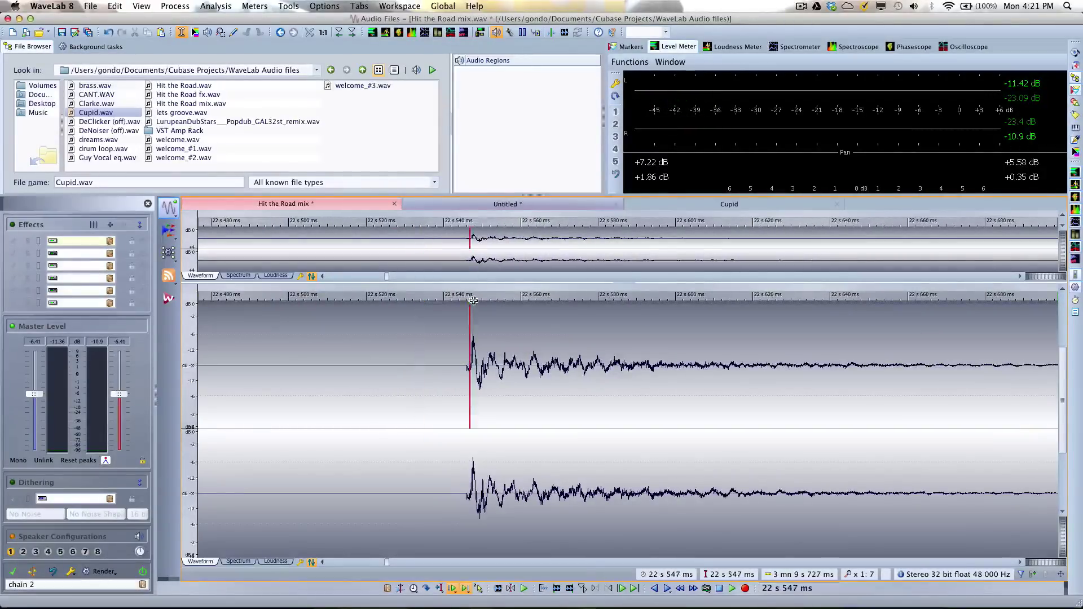
pyautogui.moveTo(473, 301); pyautogui.dragTo(472, 305)
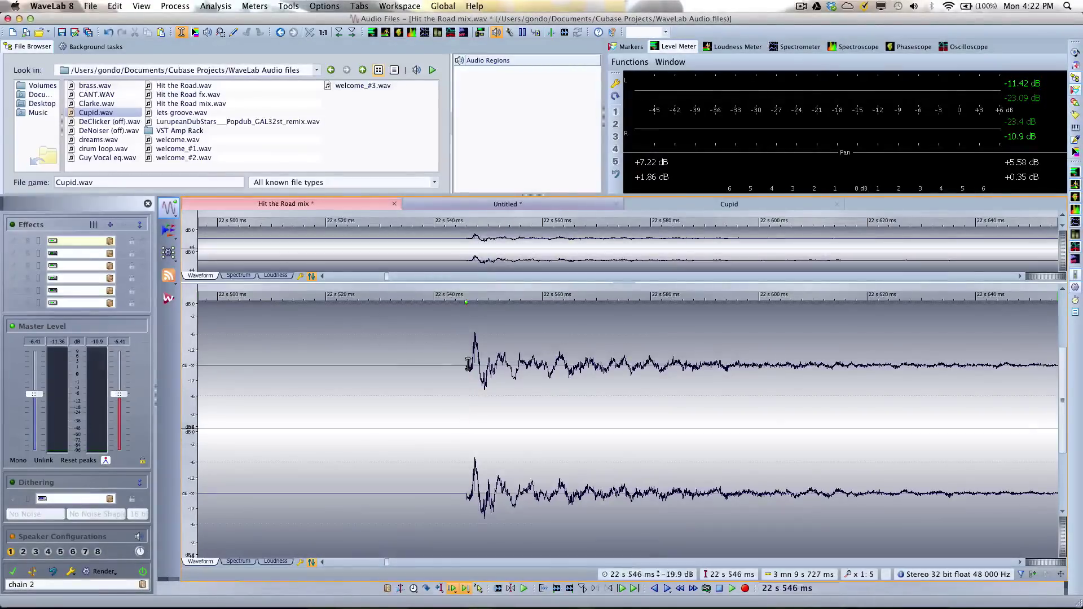
pyautogui.moveTo(476, 300); pyautogui.dragTo(474, 333)
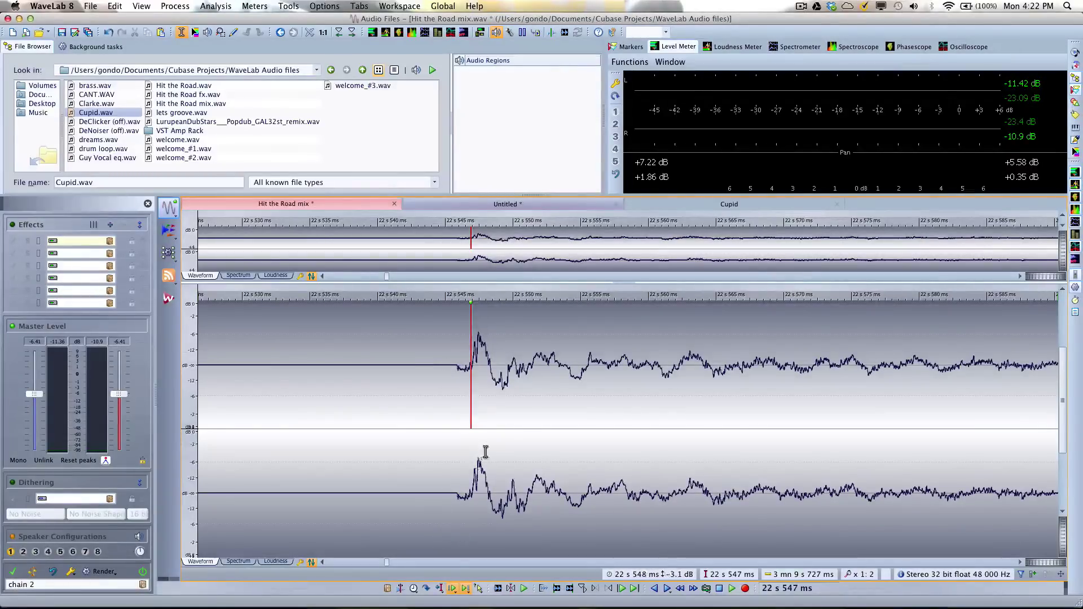
pyautogui.doubleClick(432, 498)
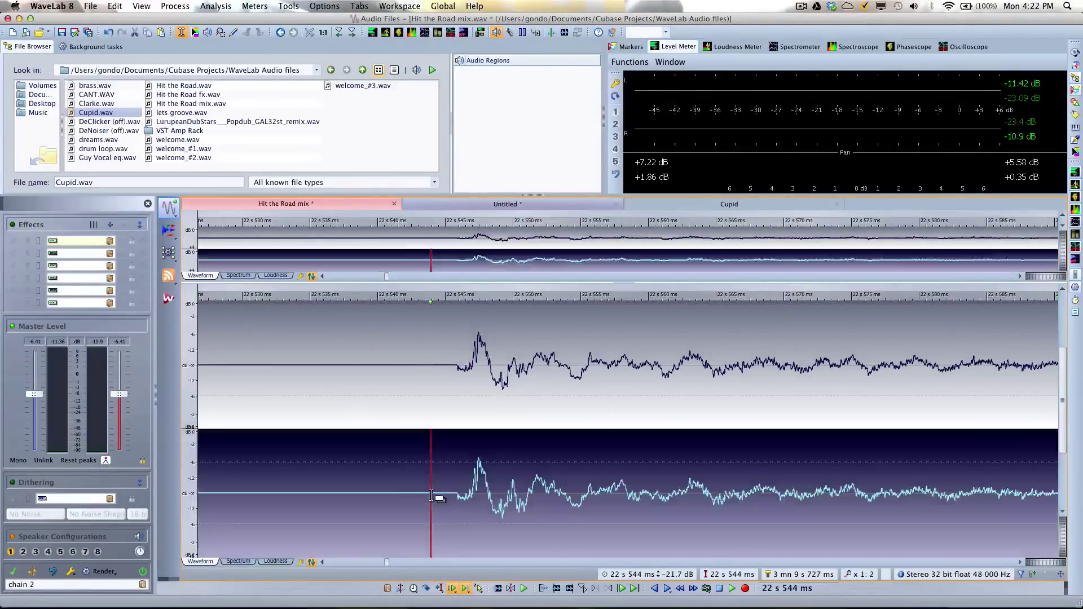
pyautogui.click(165, 5)
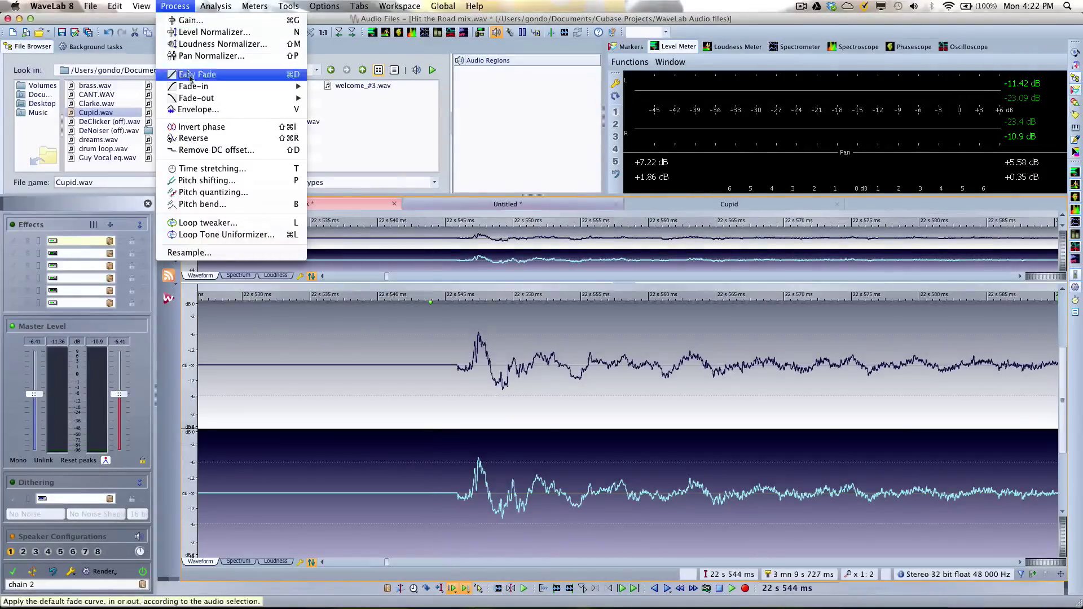
pyautogui.click(207, 127)
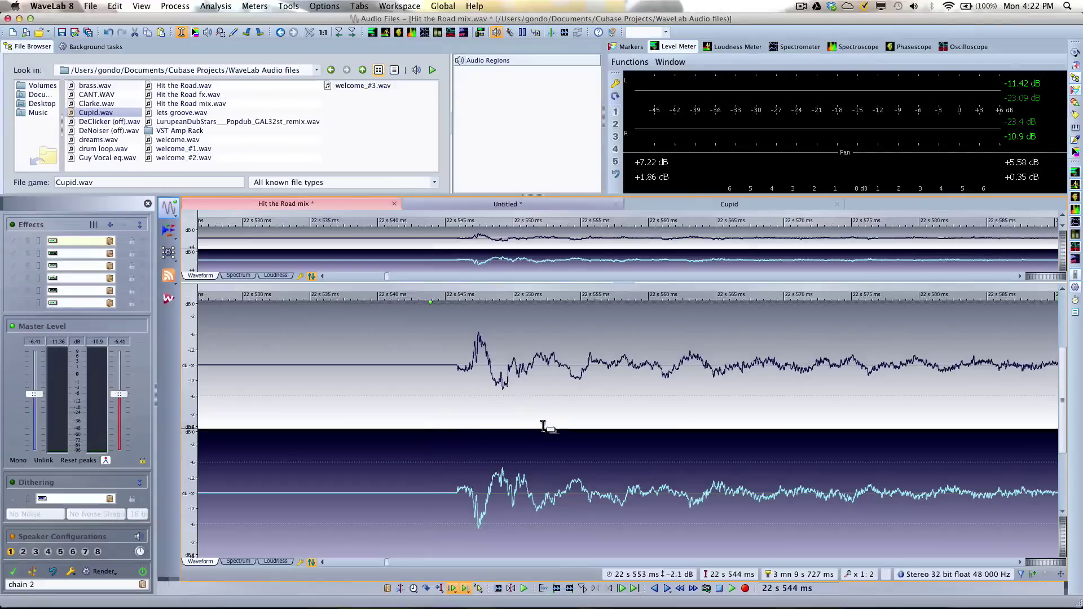
pyautogui.moveTo(417, 292); pyautogui.dragTo(410, 188)
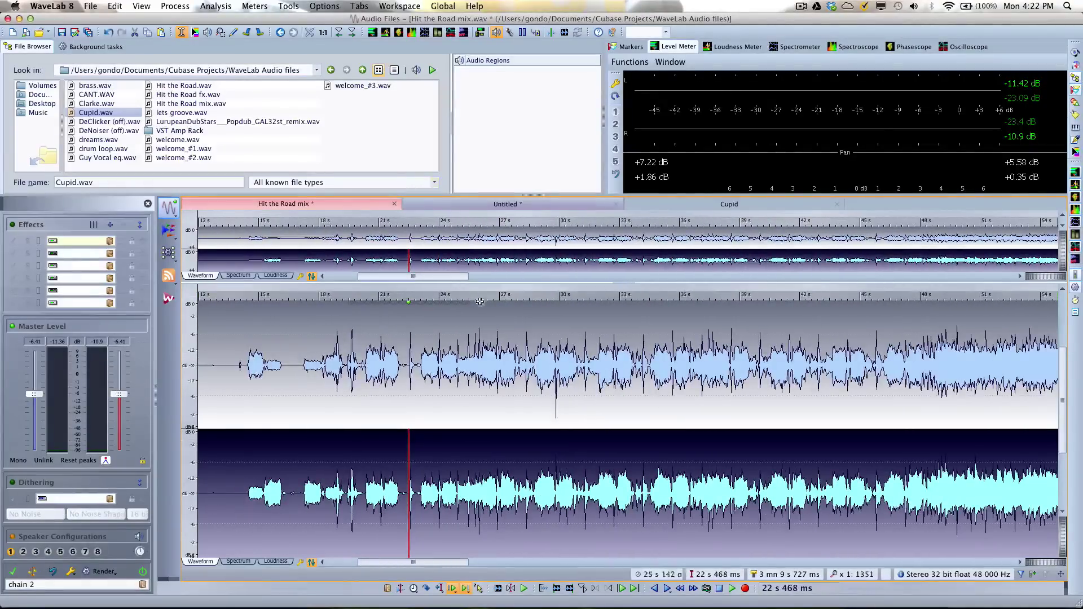
pyautogui.press('space')
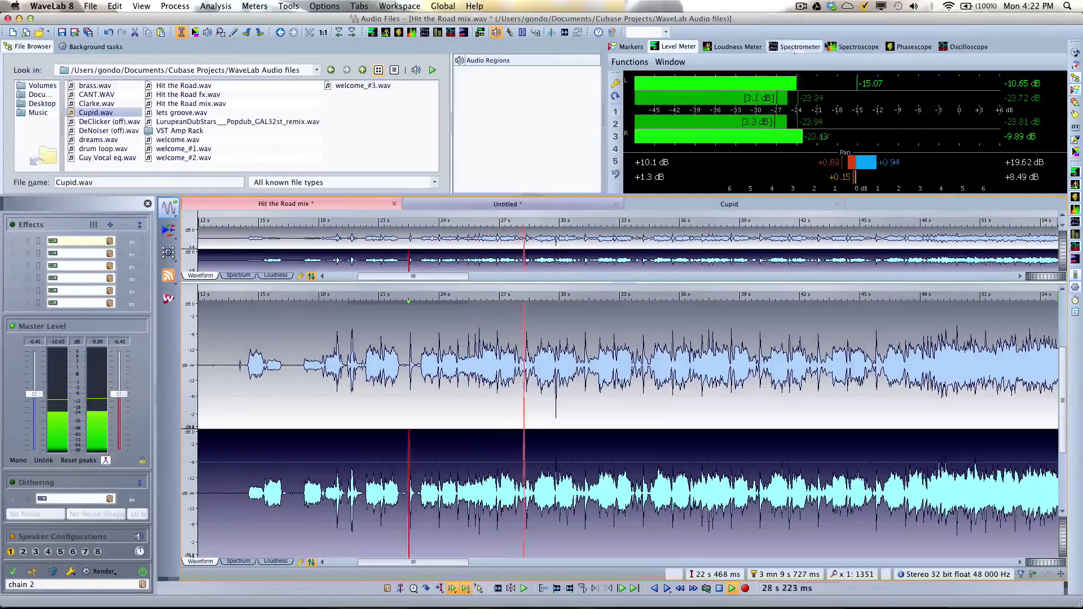
pyautogui.click(912, 48)
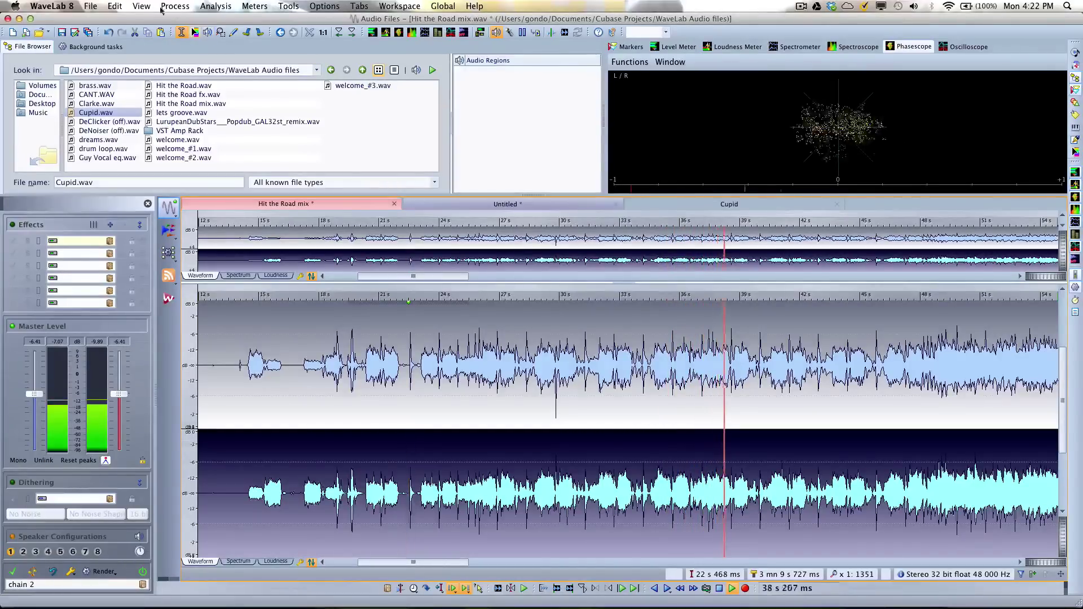
pyautogui.click(111, 6)
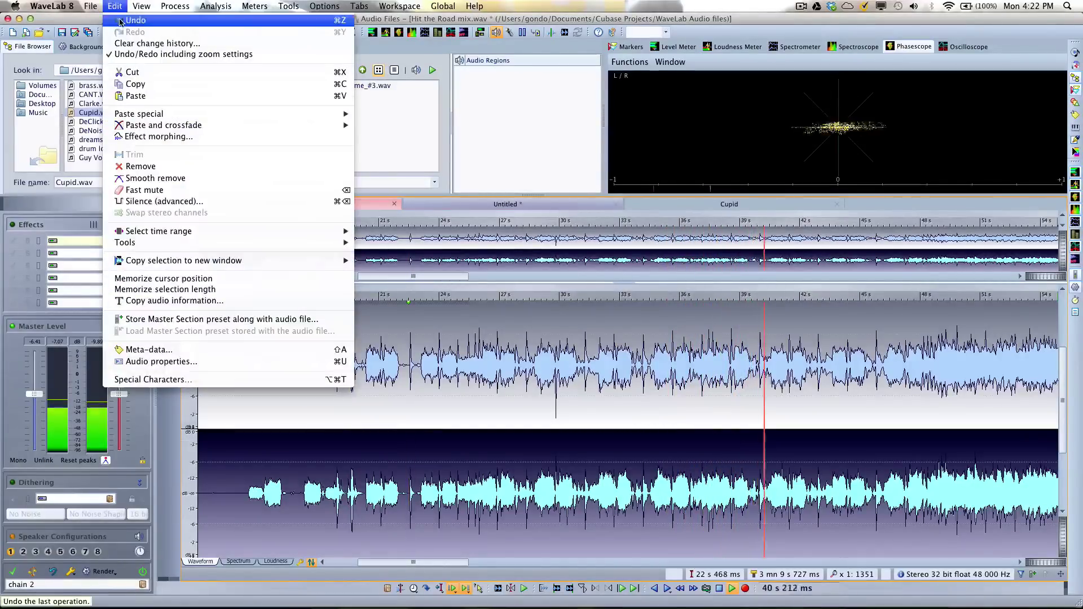
pyautogui.click(119, 22)
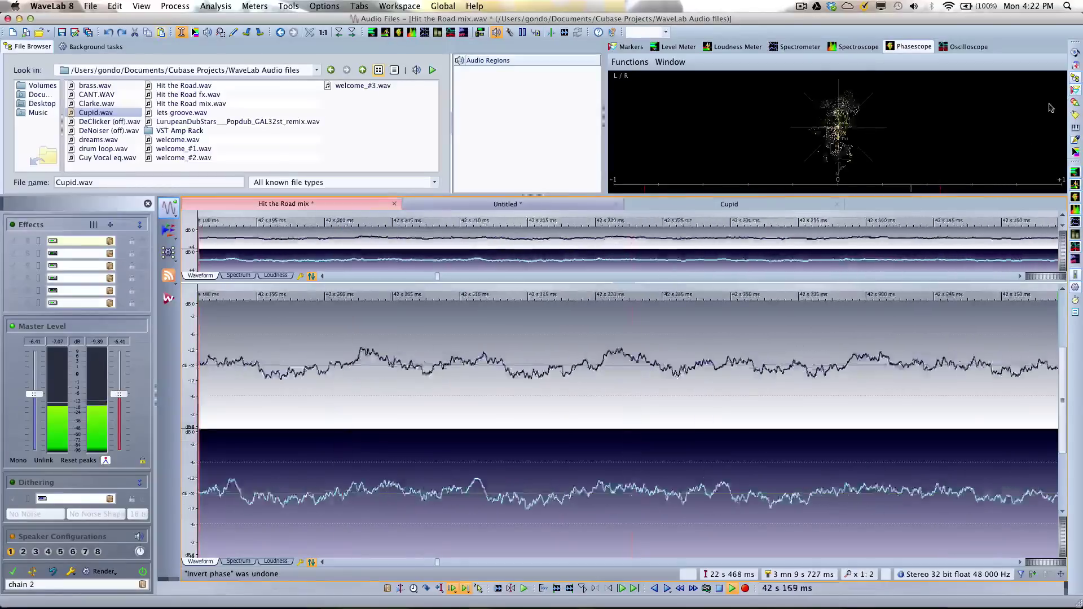
pyautogui.press('Down')
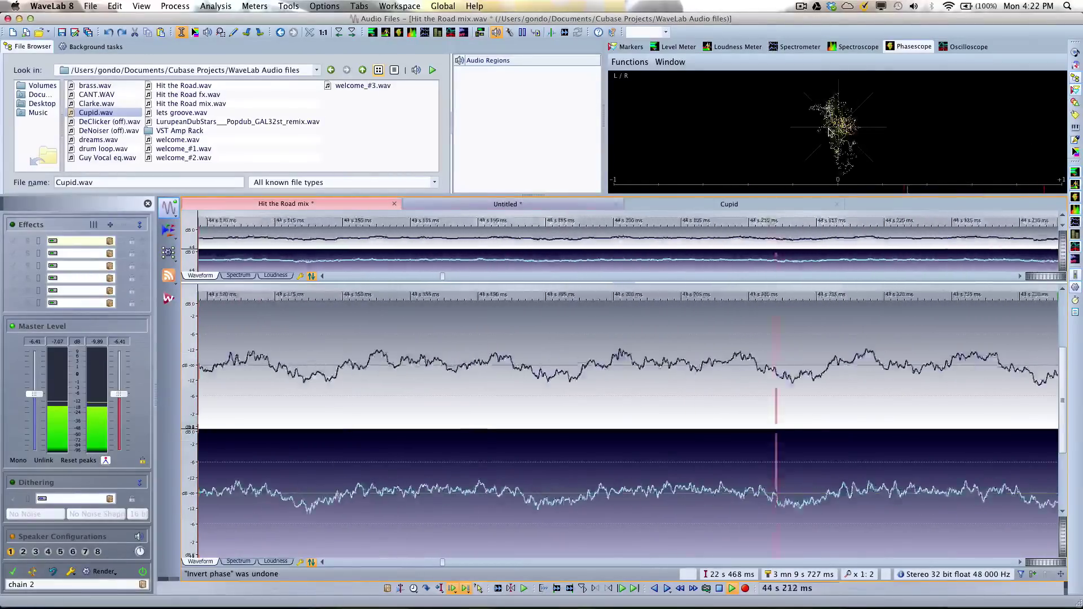
pyautogui.press('Down')
pyautogui.press('Down')
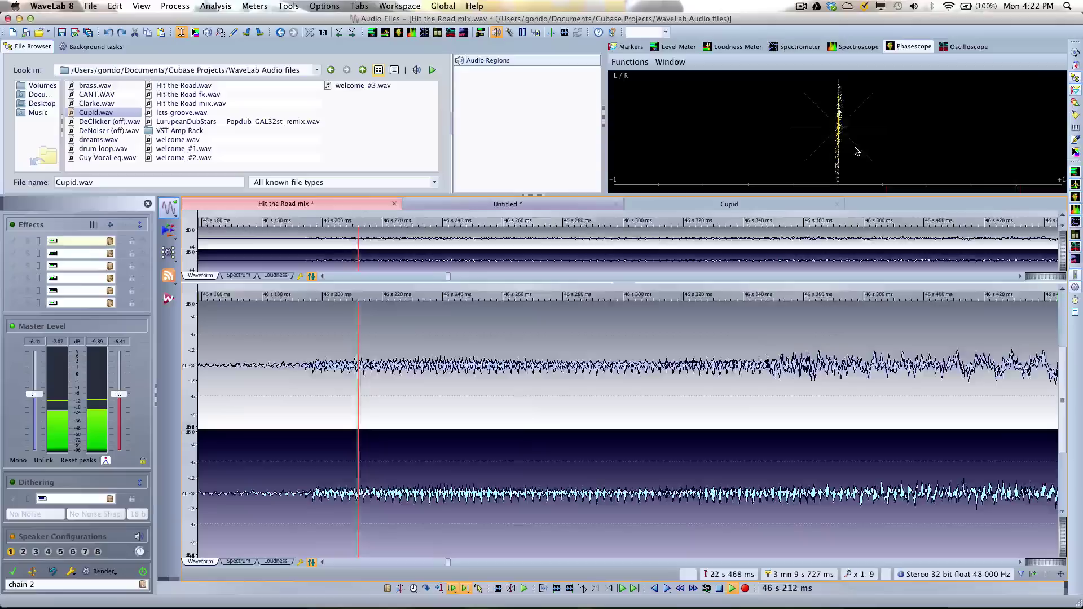
pyautogui.press('Down')
pyautogui.press('Down')
pyautogui.press('Down')
pyautogui.press('Down')
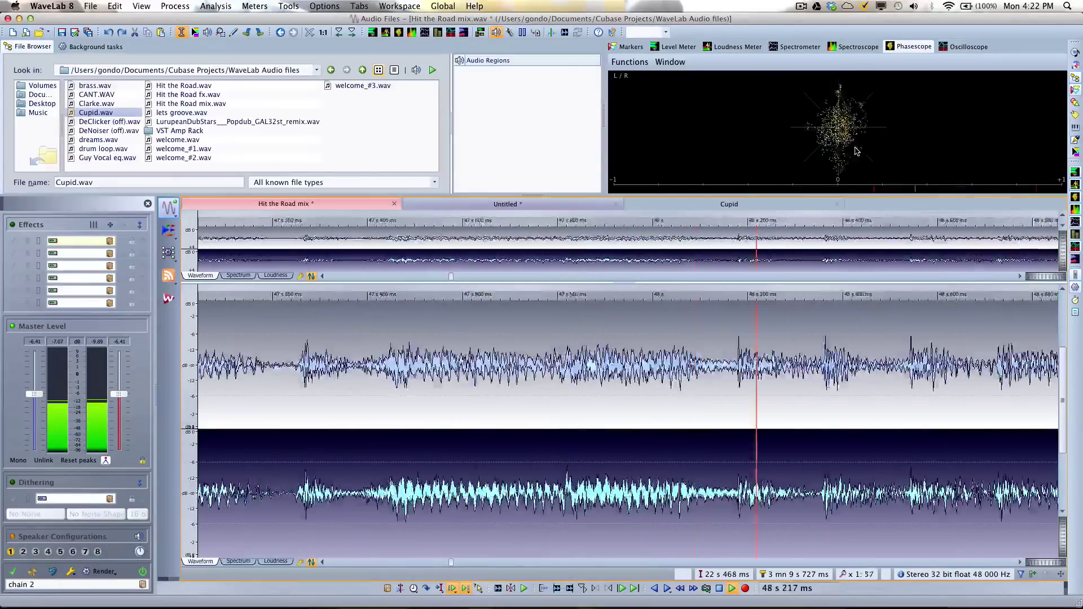
pyautogui.press('Down')
pyautogui.press('Down')
pyautogui.press('Down')
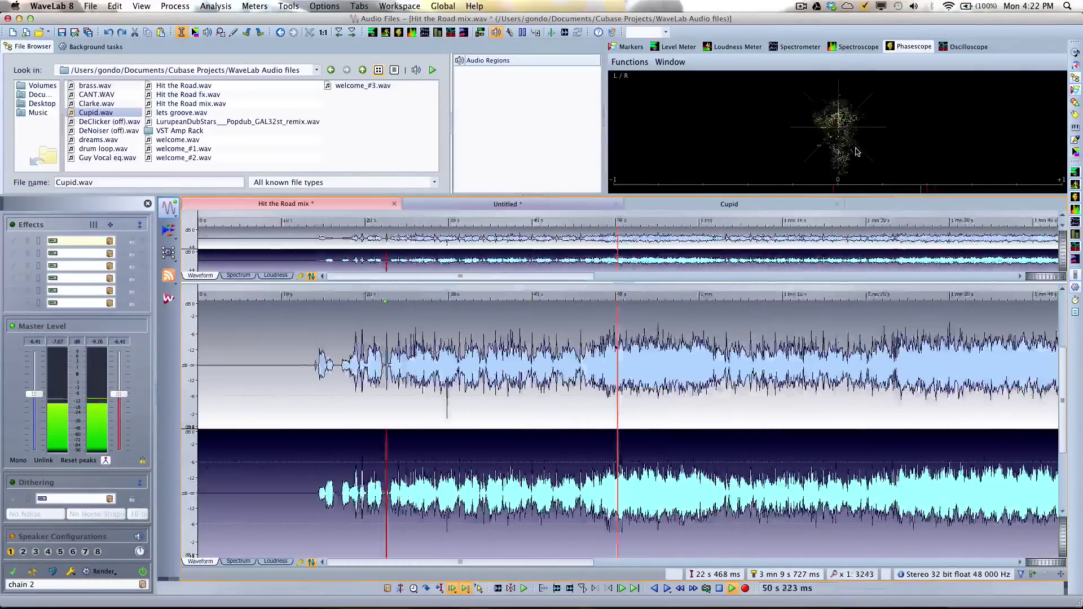
pyautogui.press('Down')
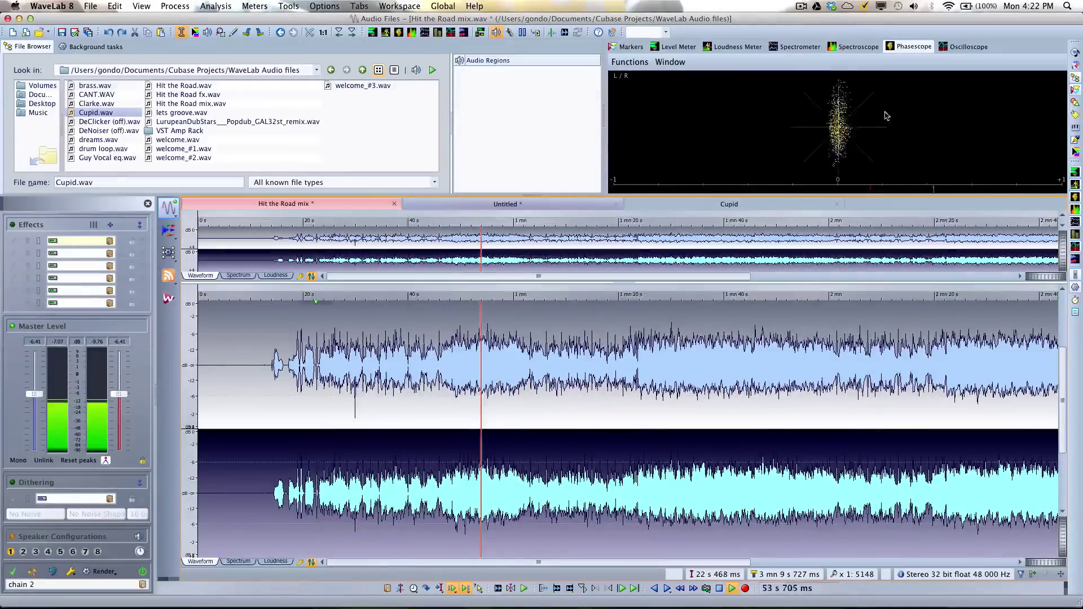
pyautogui.press('space')
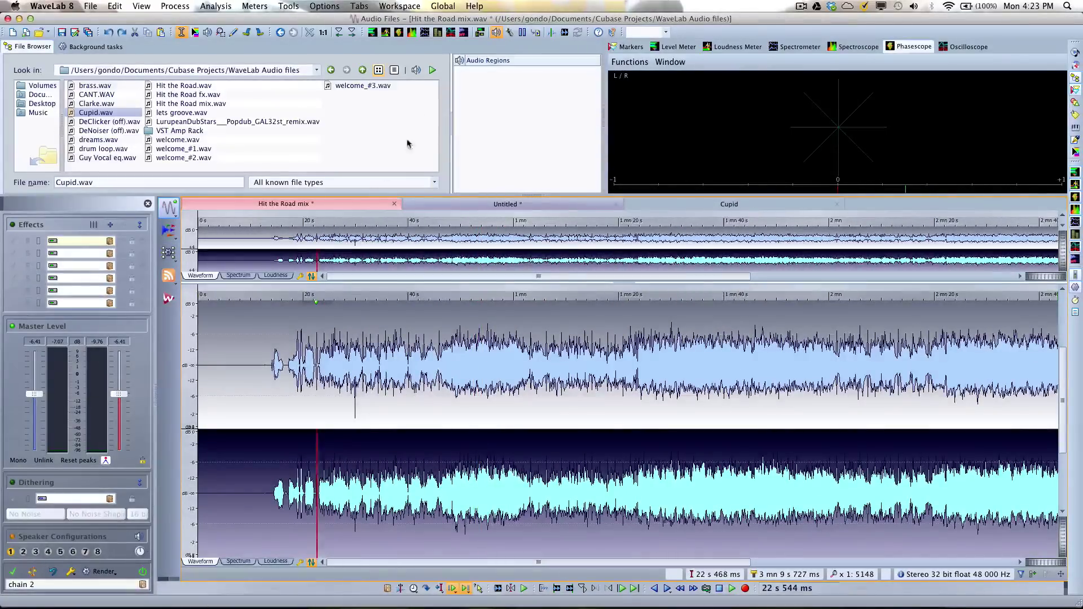
# Select the silent lead-in up to about 12.5 s and cut it
pyautogui.click(174, 6)
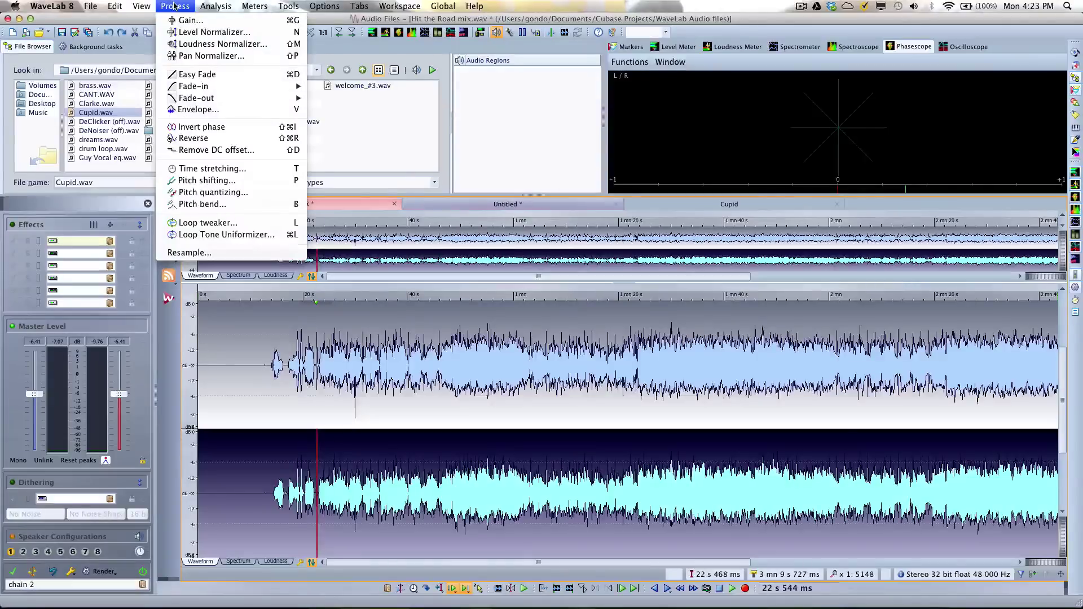
pyautogui.click(264, 389)
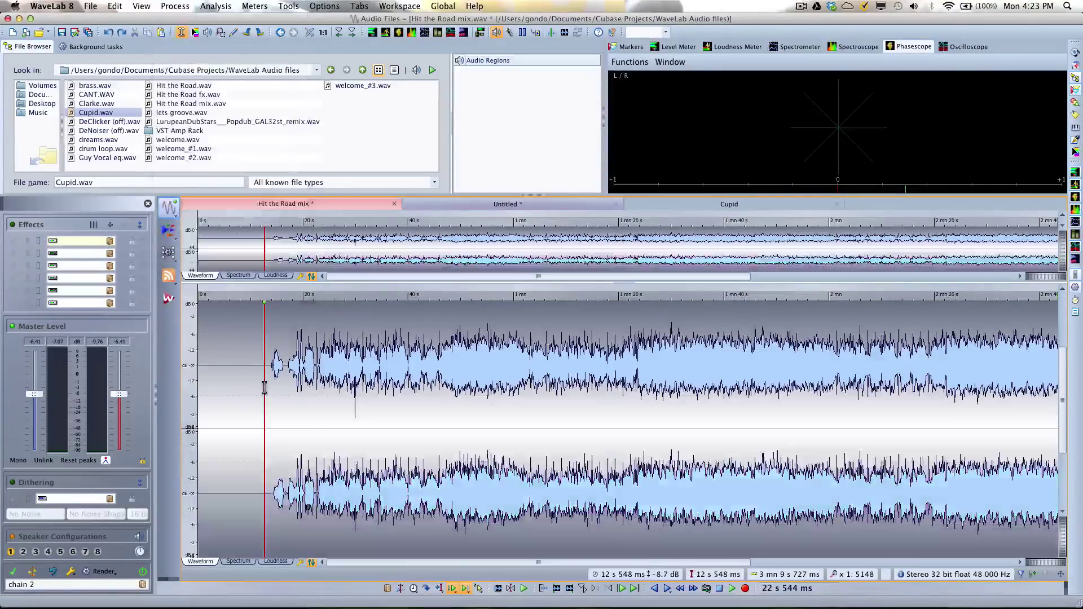
pyautogui.moveTo(264, 390); pyautogui.dragTo(186, 385)
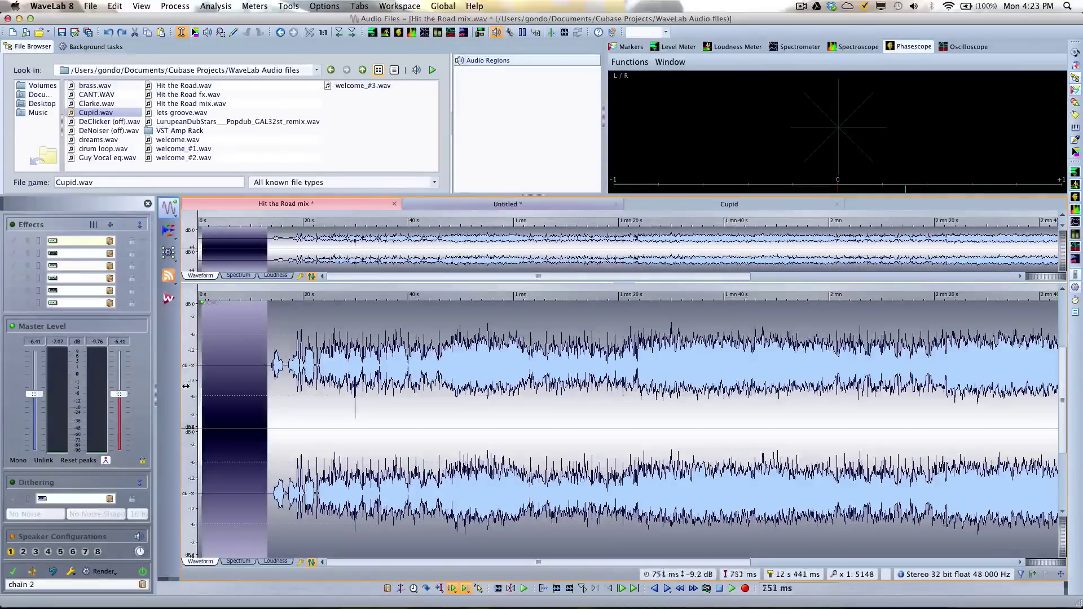
pyautogui.rightClick(215, 349)
pyautogui.click(248, 364)
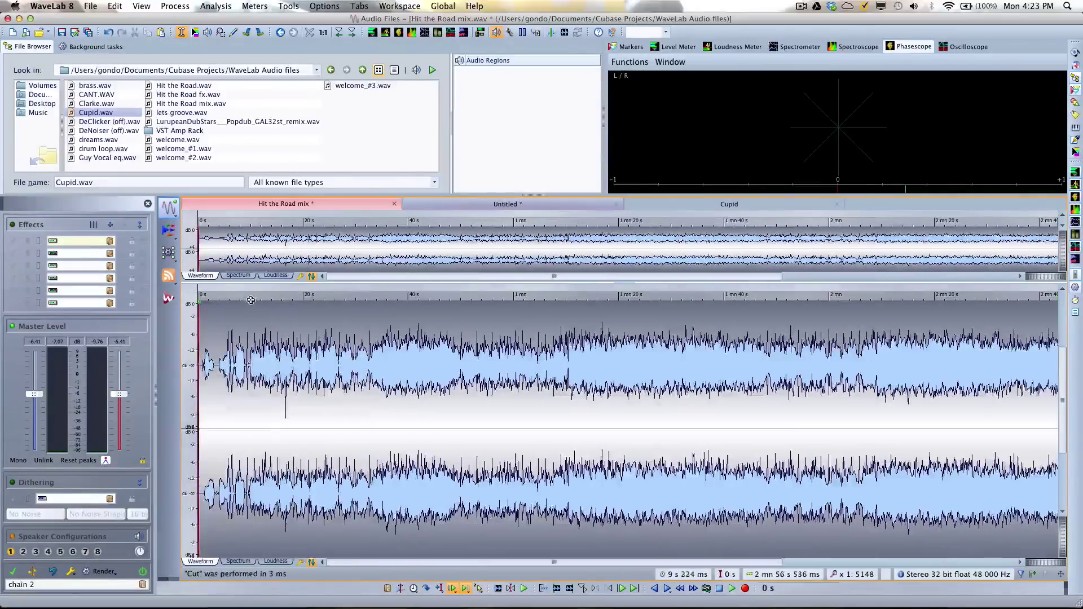
# Select the final stretch of the mix and apply an Easy Fade out
pyautogui.click(250, 300)
pyautogui.scroll(-3, 250, 300)
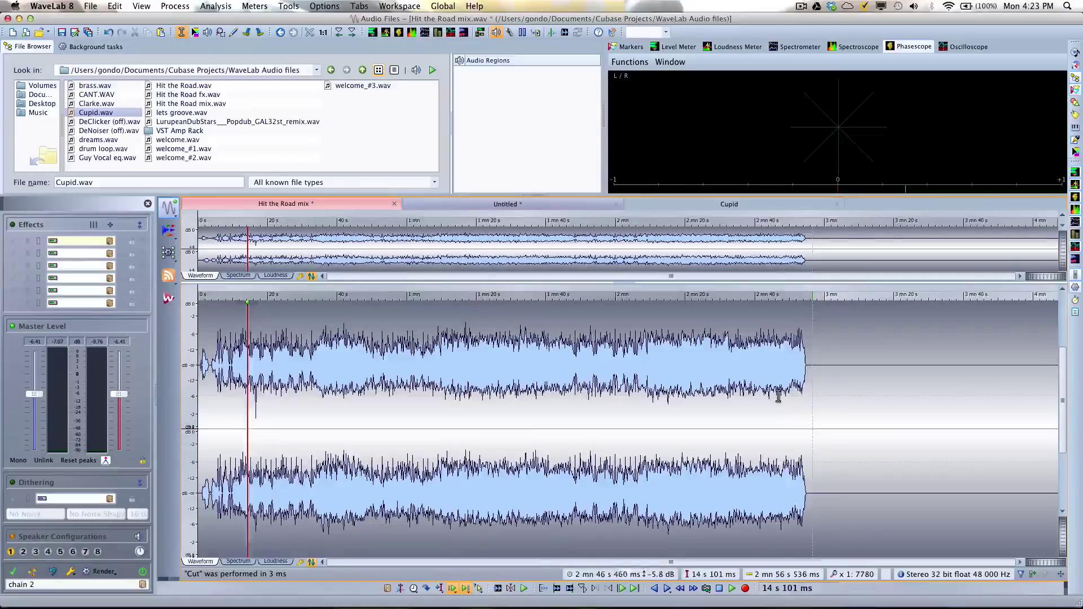
pyautogui.moveTo(778, 397); pyautogui.dragTo(834, 395)
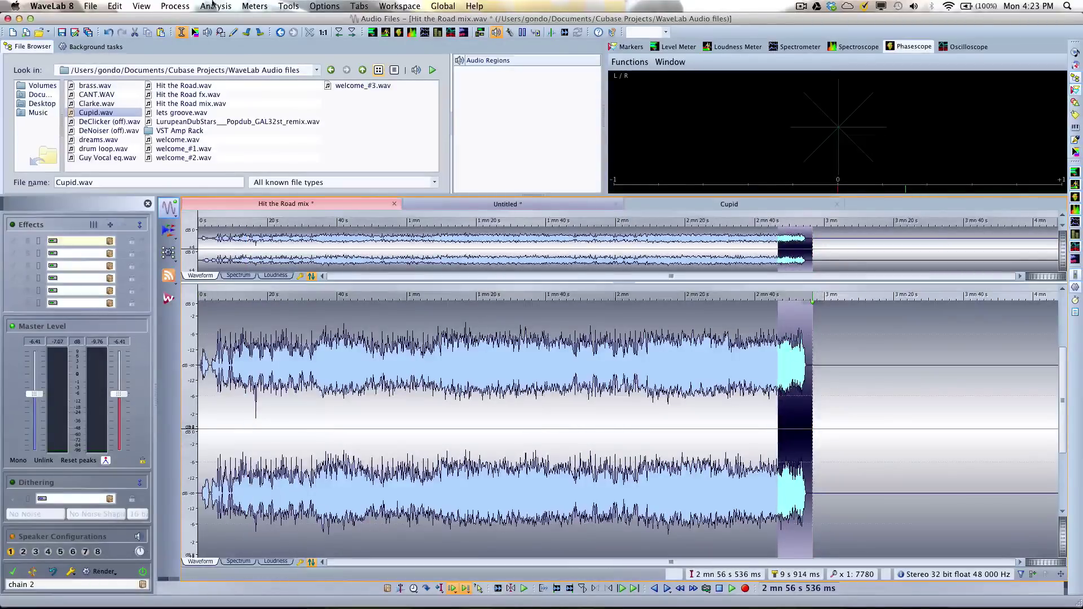
pyautogui.click(175, 7)
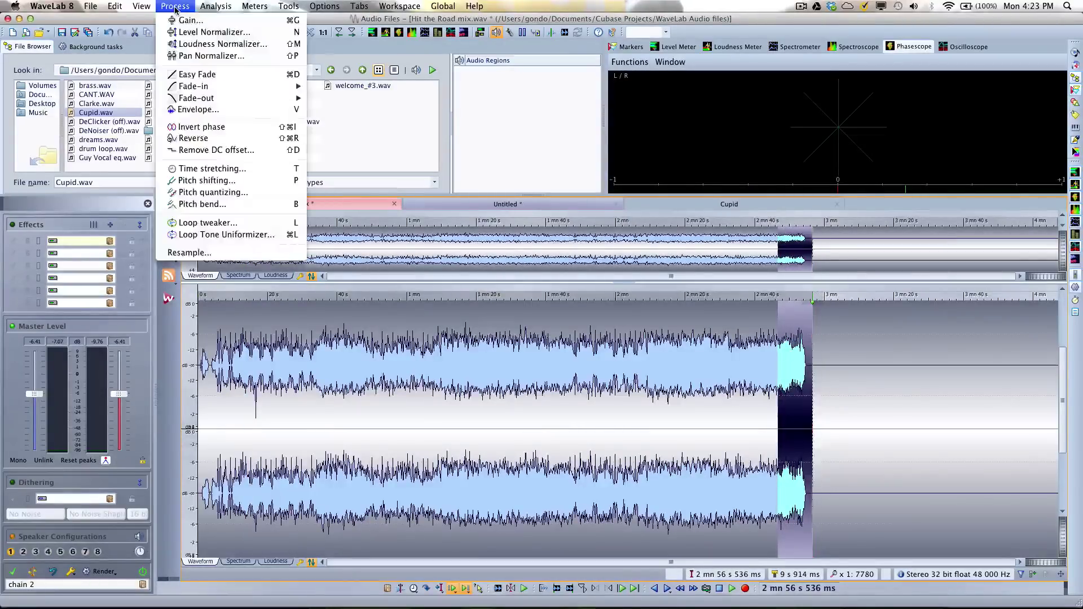
pyautogui.click(209, 73)
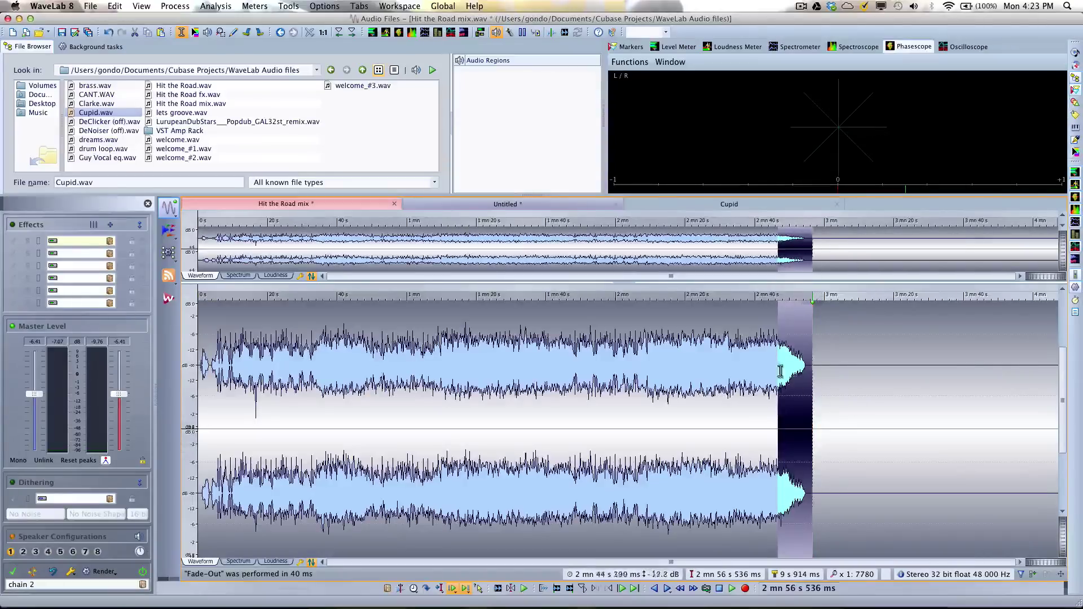
pyautogui.click(169, 5)
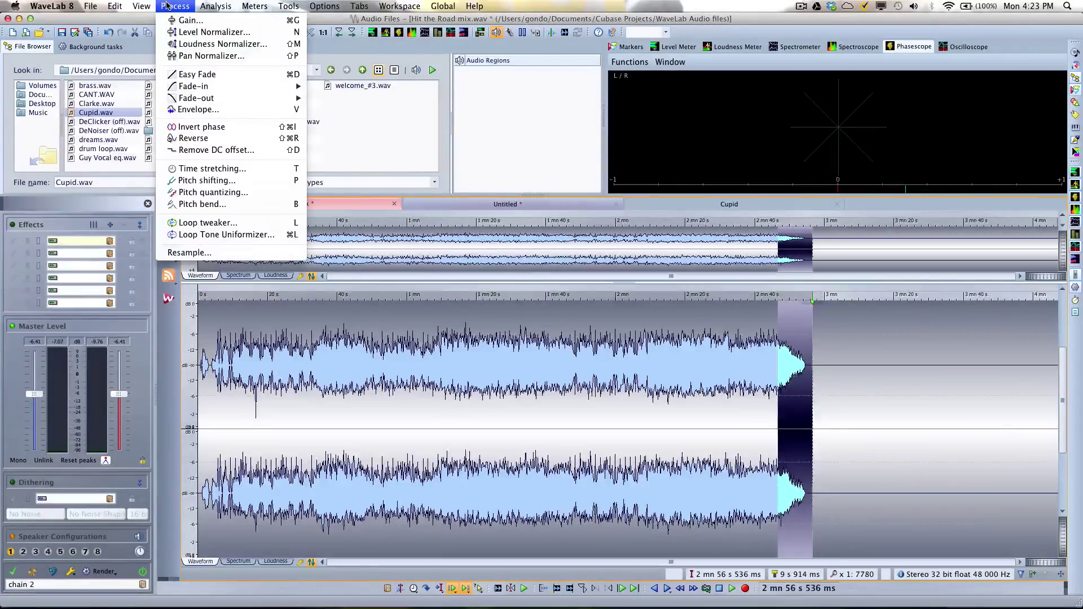
pyautogui.moveTo(172, 100)
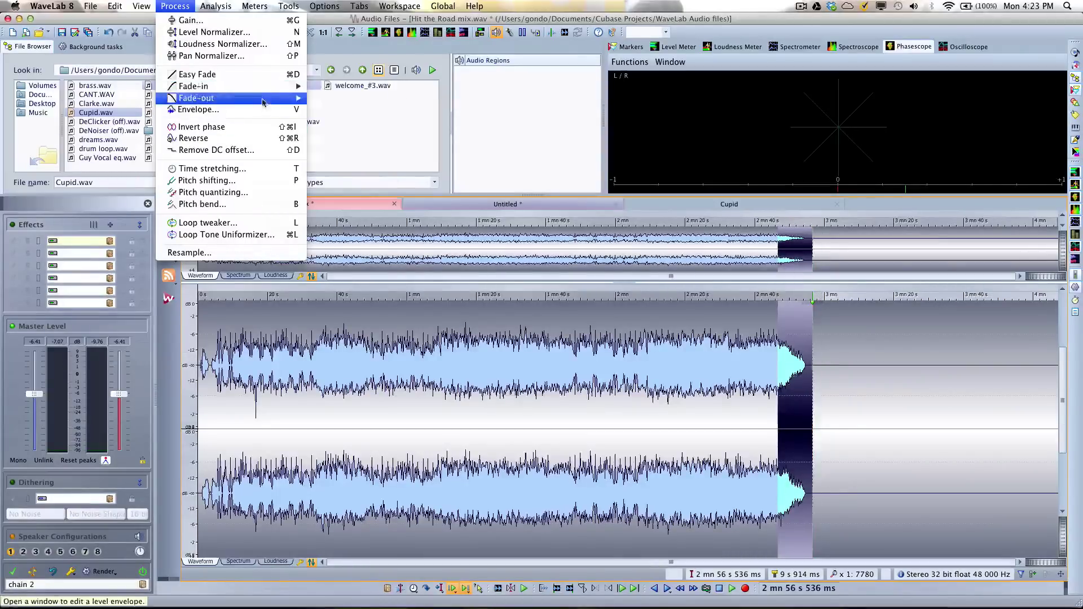
pyautogui.moveTo(262, 101)
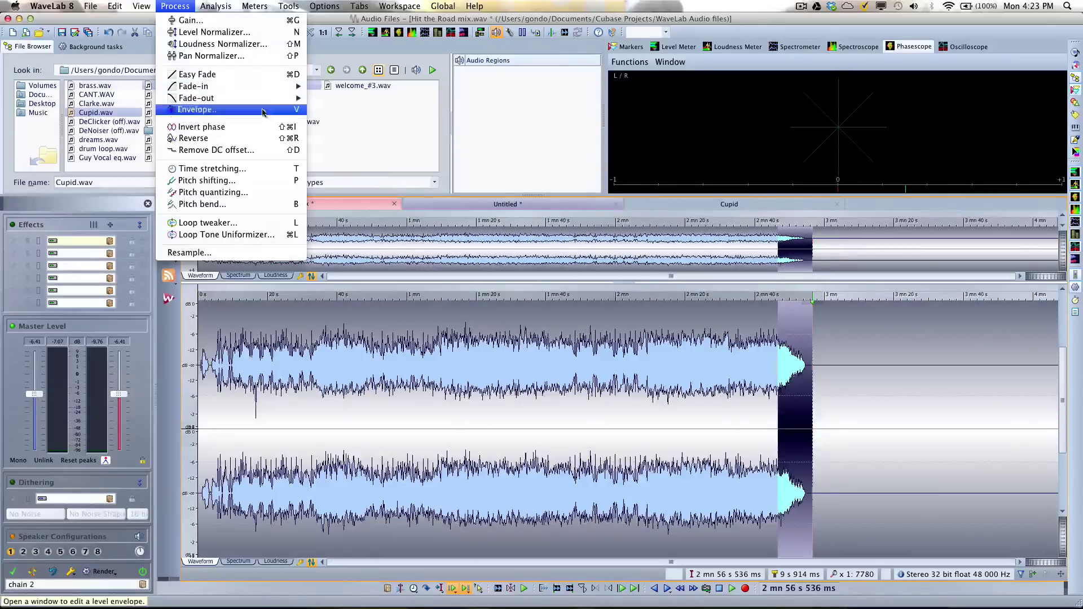
pyautogui.click(246, 49)
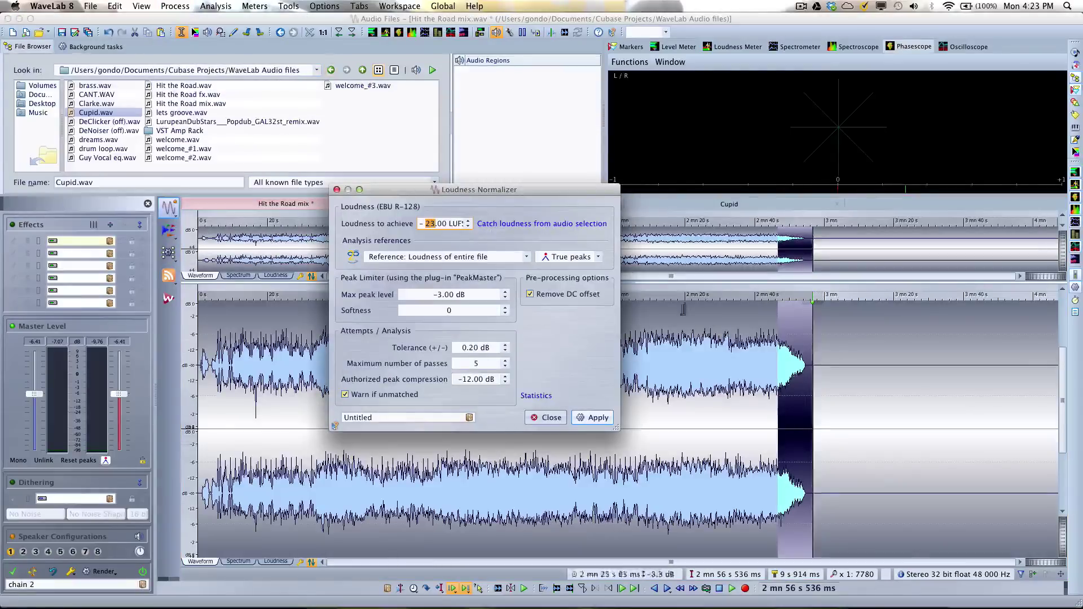
pyautogui.moveTo(418, 191); pyautogui.dragTo(496, 154)
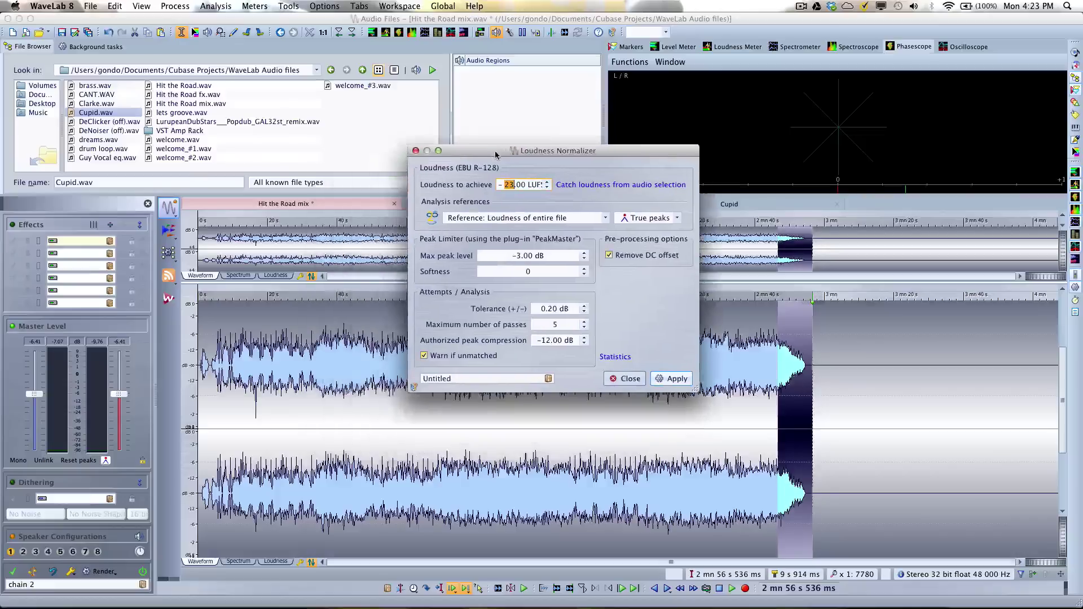
pyautogui.click(417, 152)
pyautogui.click(176, 6)
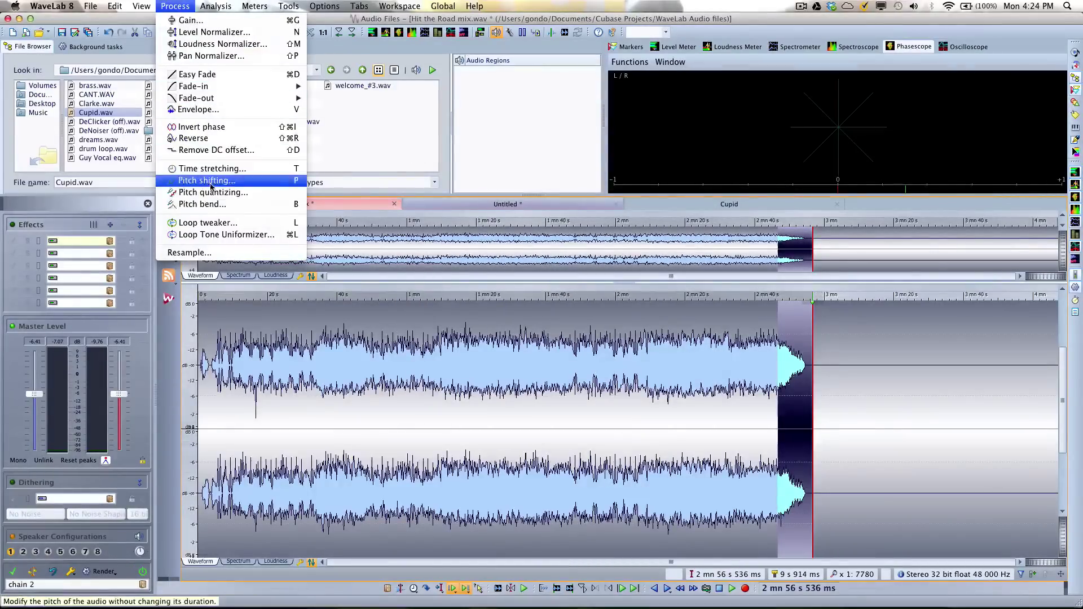
# Skip the DC offset removal and enable Use plug-in chain window in Master Section settings
pyautogui.click(259, 151)
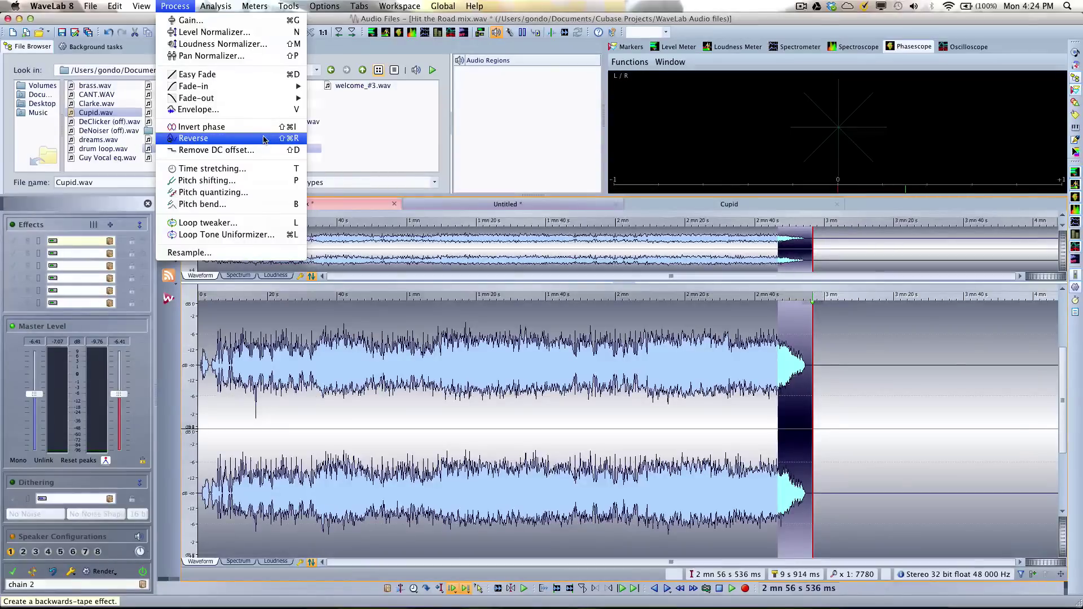
pyautogui.click(71, 245)
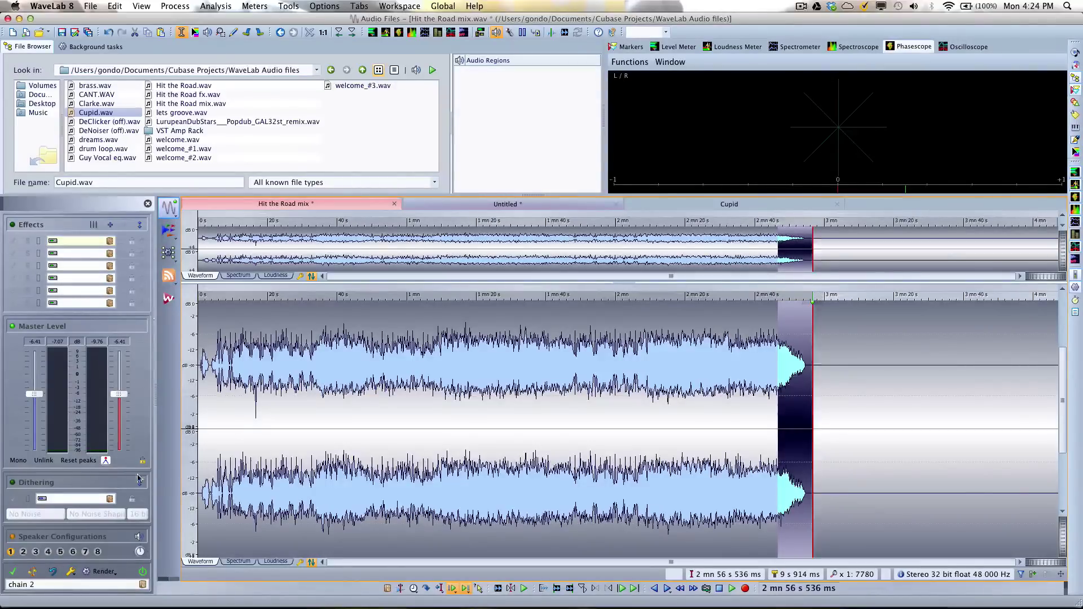
pyautogui.click(70, 572)
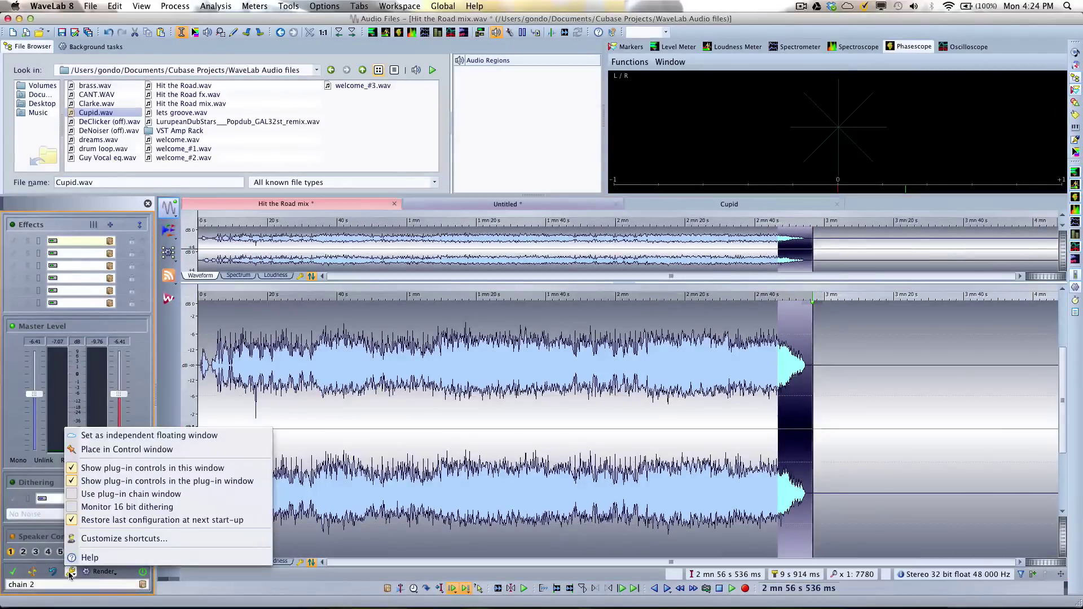
pyautogui.click(160, 494)
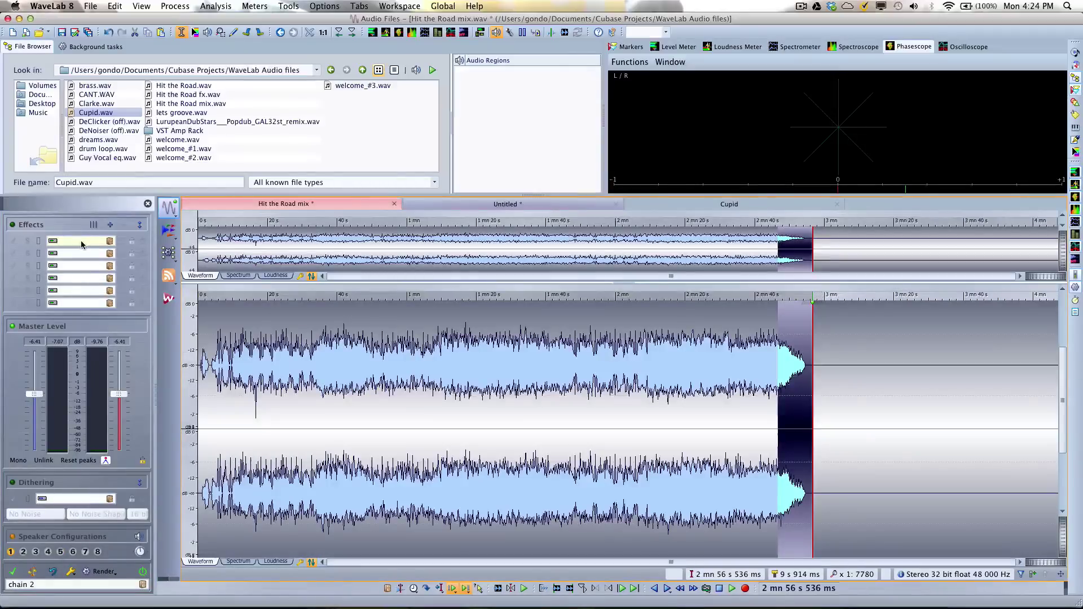
# Set the edit point near 10 s and add a MultibandCompressor to the first Master Section slot
pyautogui.click(236, 304)
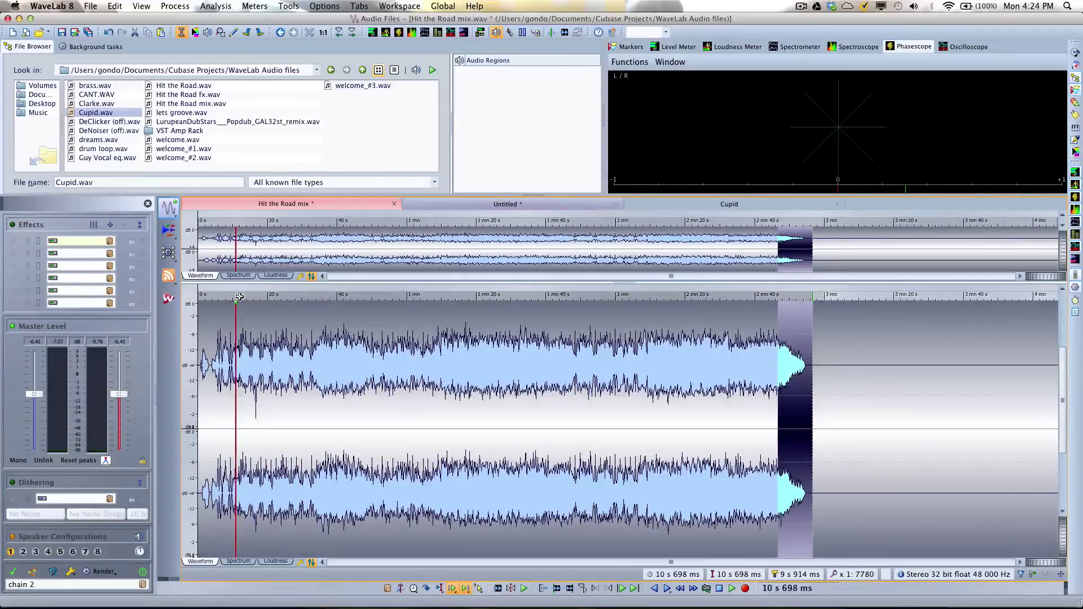
pyautogui.click(84, 243)
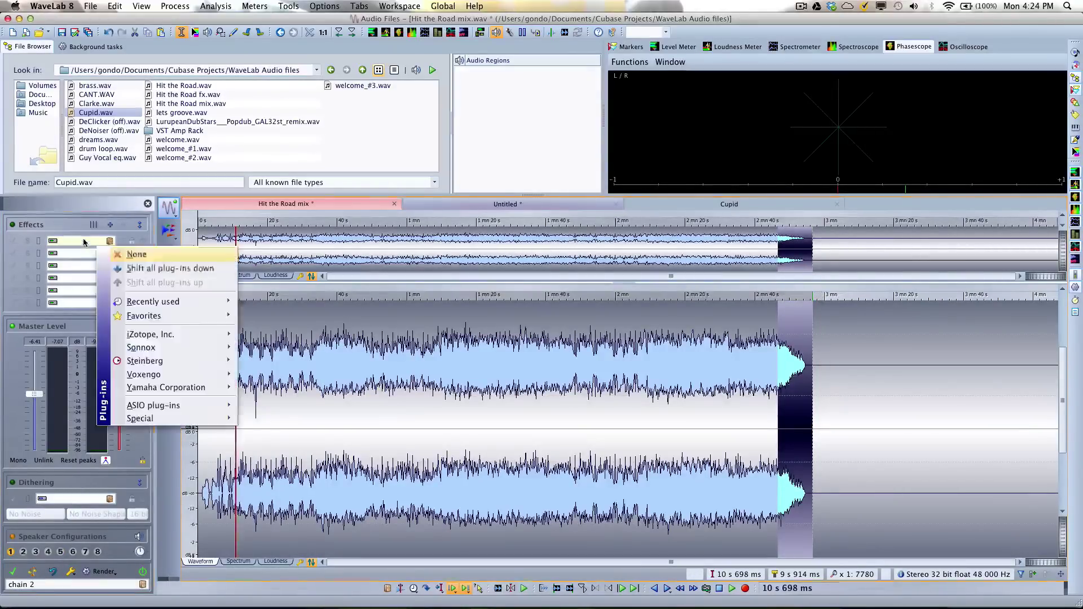
pyautogui.moveTo(169, 347)
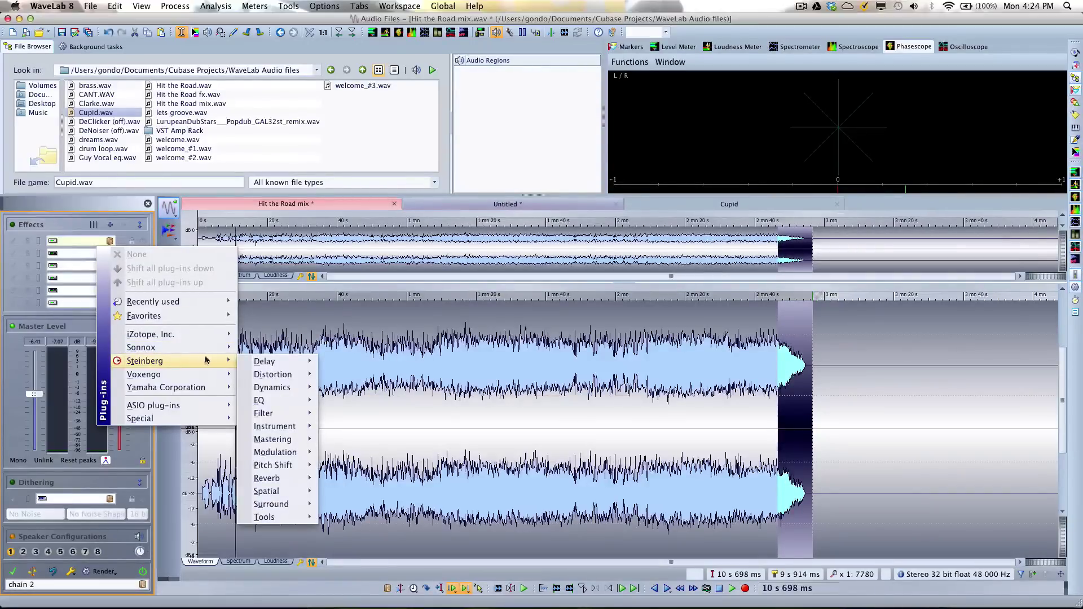
pyautogui.moveTo(282, 393)
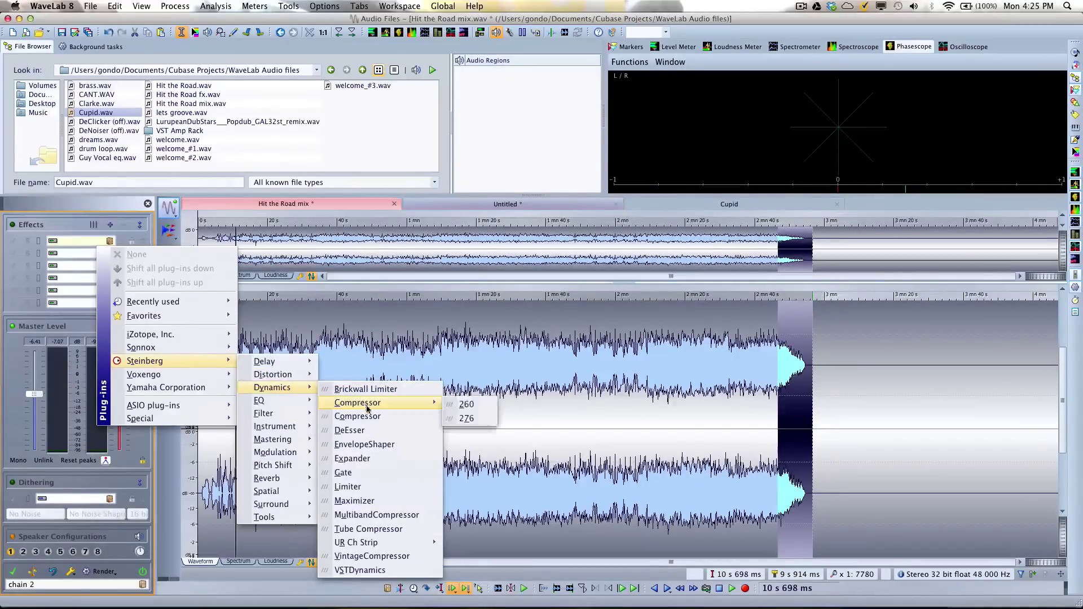
pyautogui.click(378, 515)
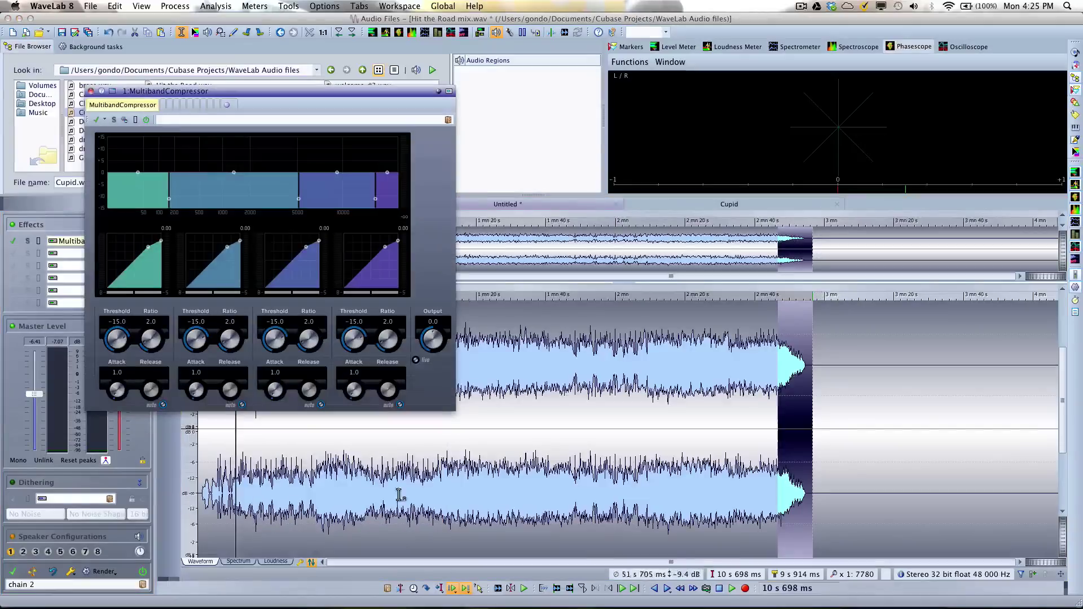
# Load the compressor's 'Big sound' preset and move its window down and right
pyautogui.click(177, 121)
pyautogui.click(250, 238)
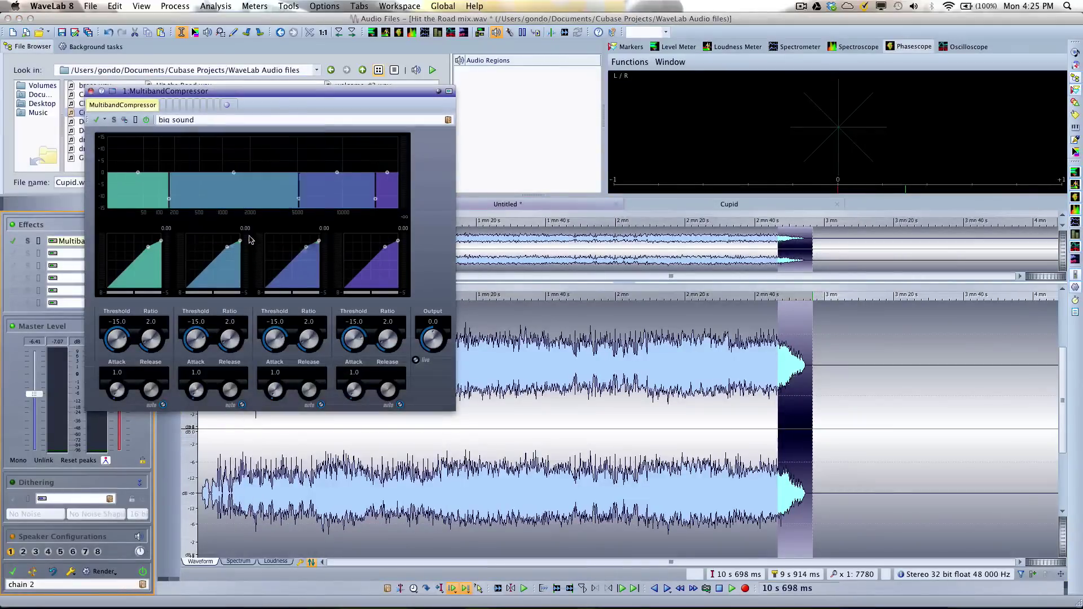
pyautogui.moveTo(181, 92); pyautogui.dragTo(510, 120)
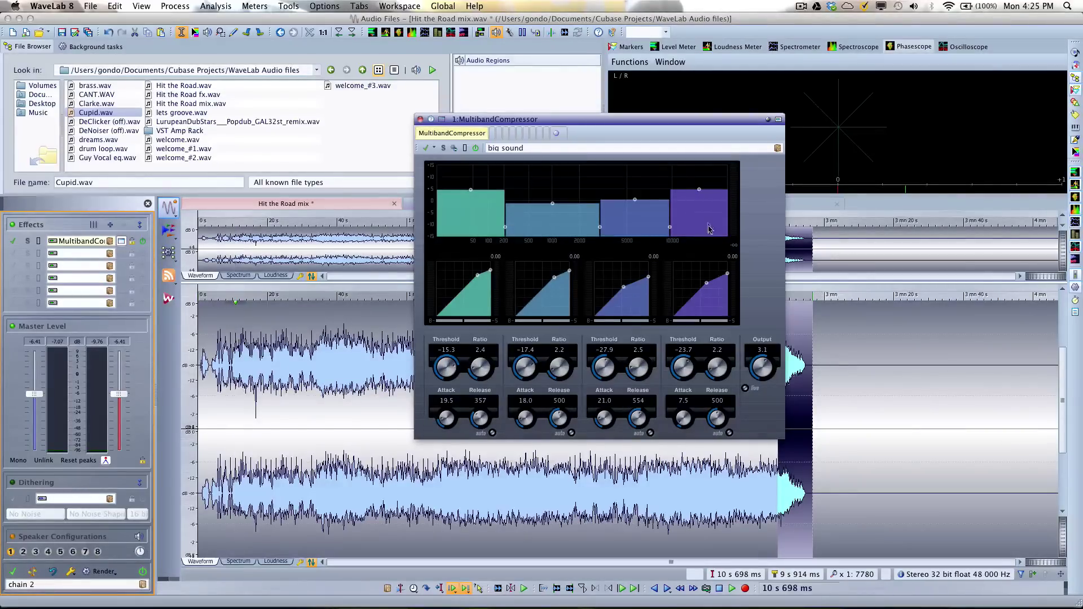
# Lower band 4's threshold to -24.6 and audition the mix while toggling band solos
pyautogui.moveTo(706, 287); pyautogui.dragTo(702, 286)
pyautogui.press('space')
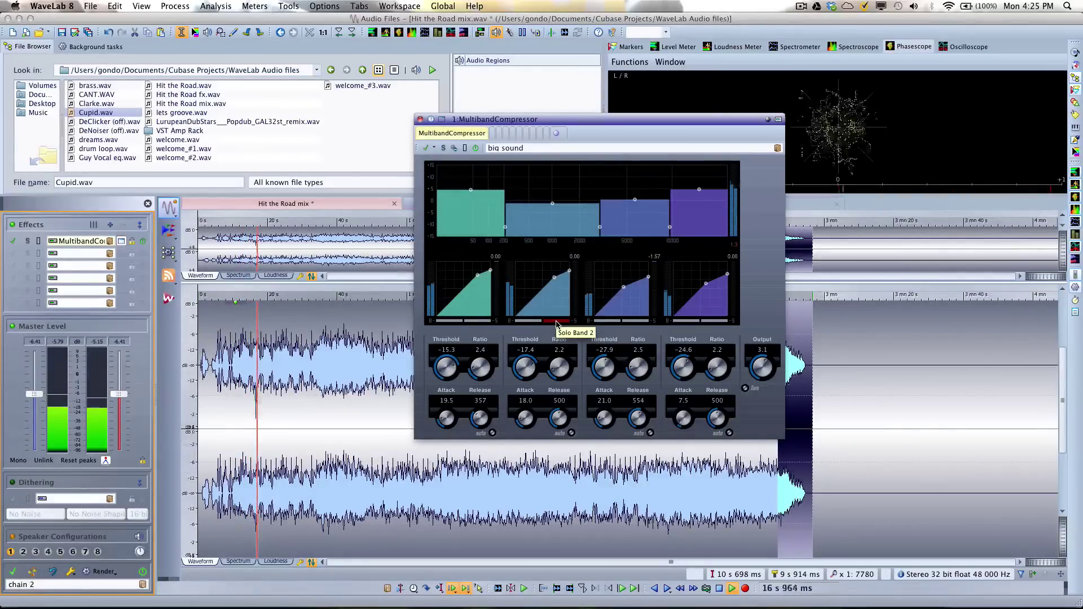
pyautogui.click(557, 321)
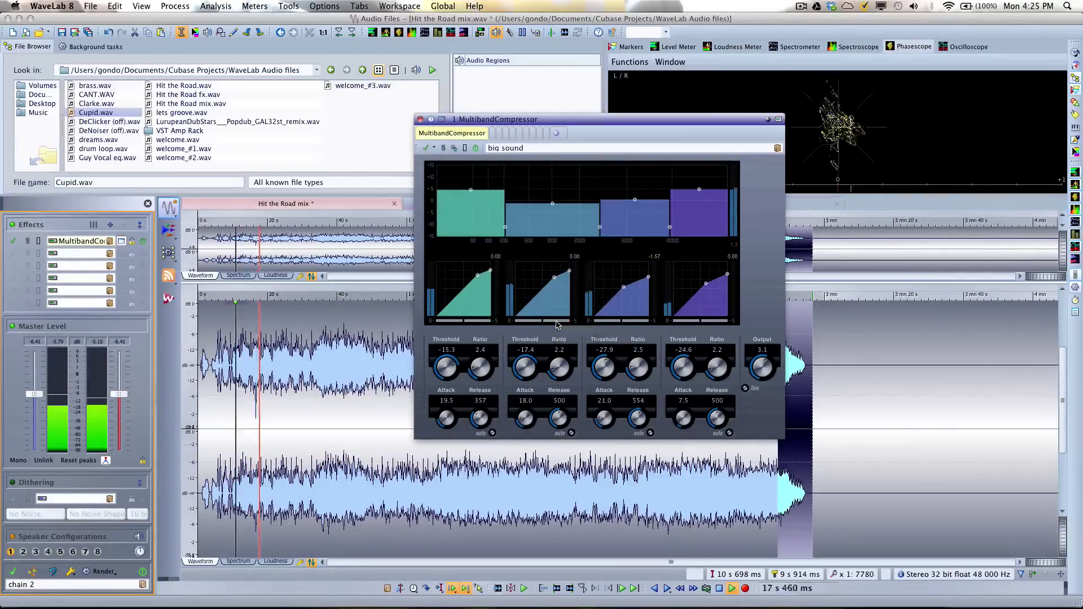
pyautogui.click(633, 323)
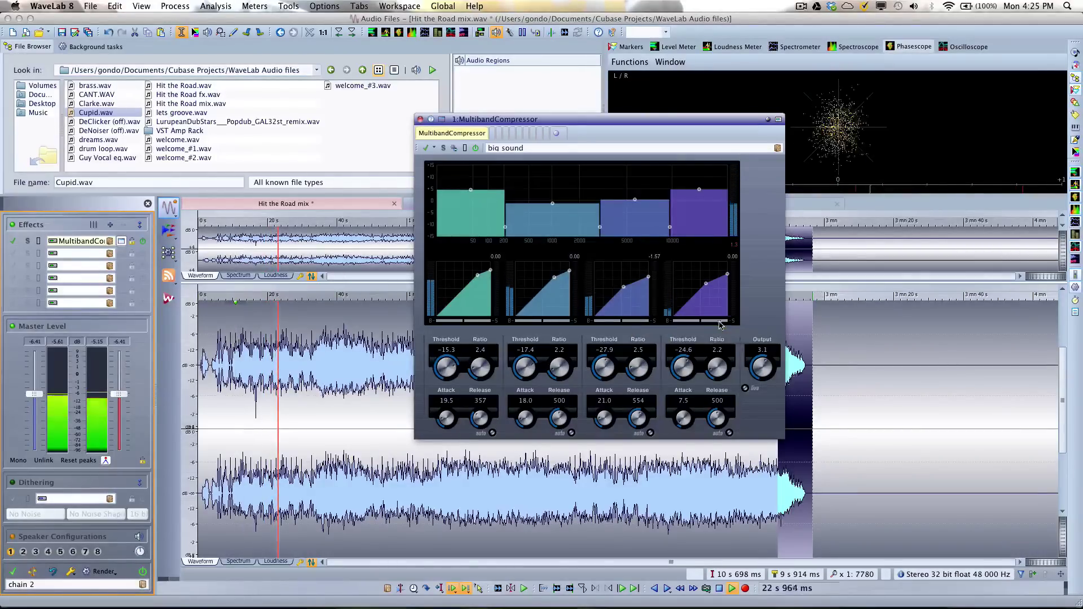
pyautogui.click(475, 323)
pyautogui.click(475, 323)
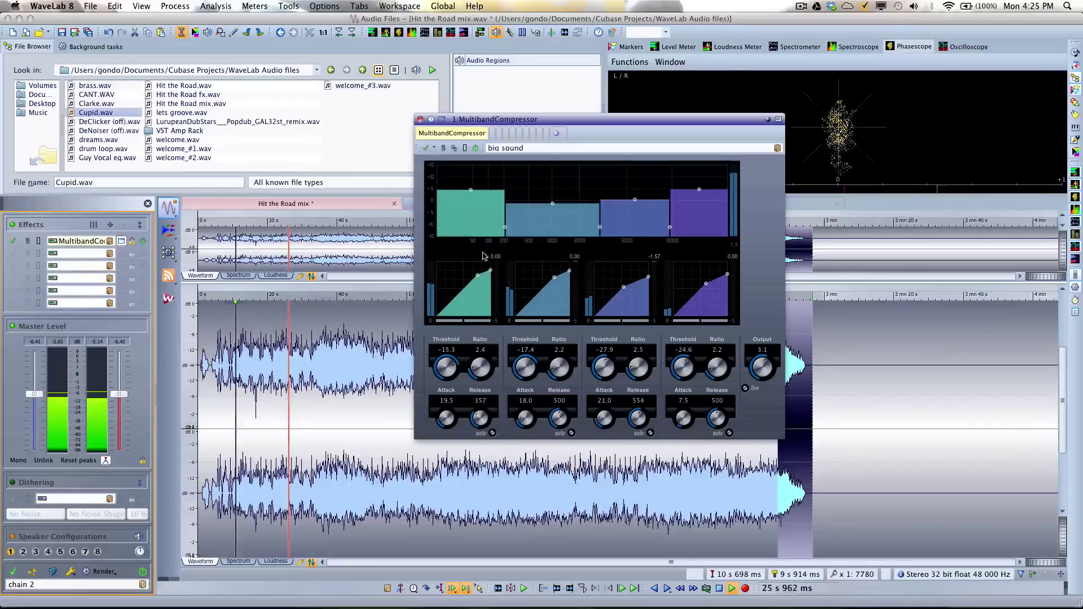
# Compare the compressor bypassed and active, stop playback, and bring up the next slot's plug-in list
pyautogui.click(424, 148)
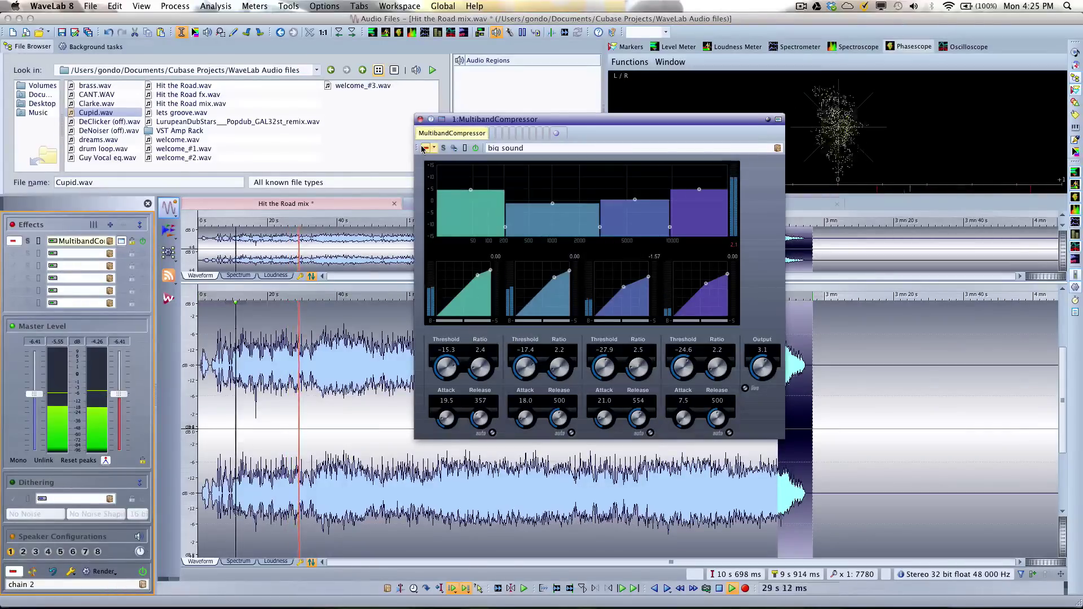
pyautogui.click(424, 148)
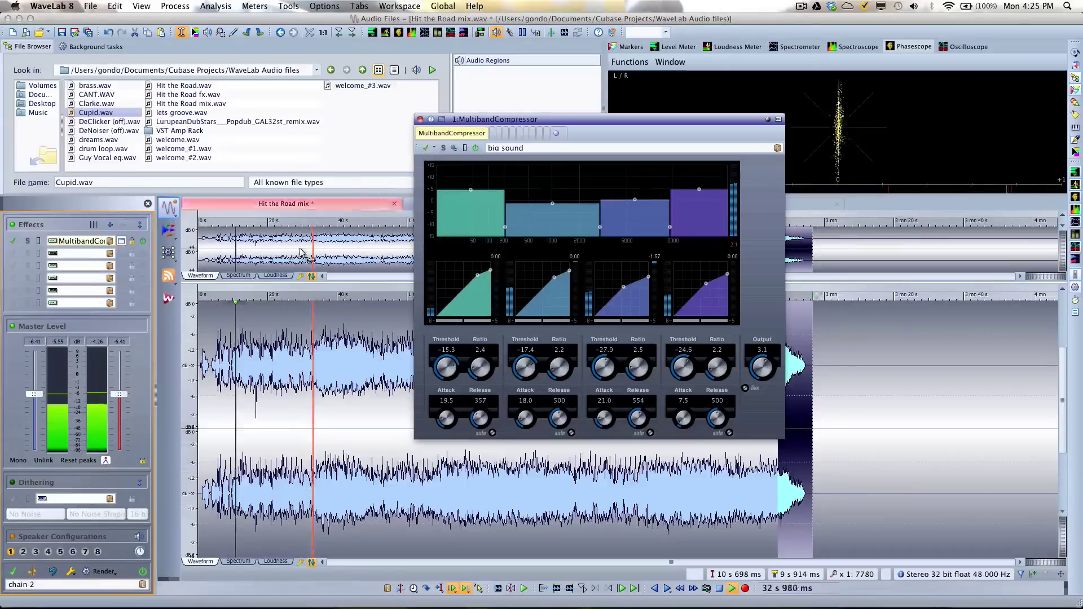
pyautogui.press('space')
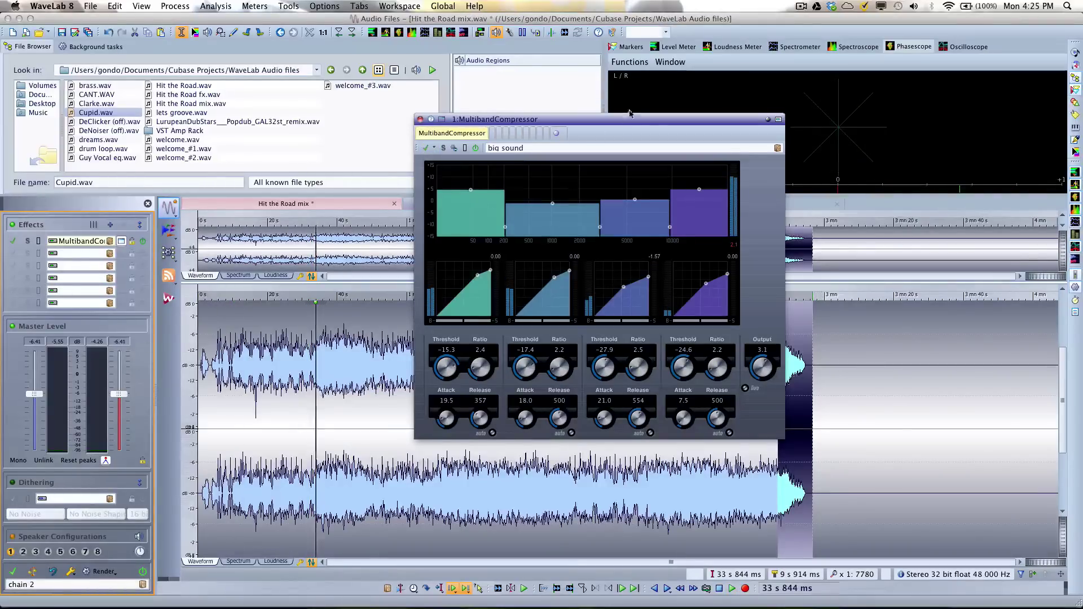
pyautogui.click(491, 134)
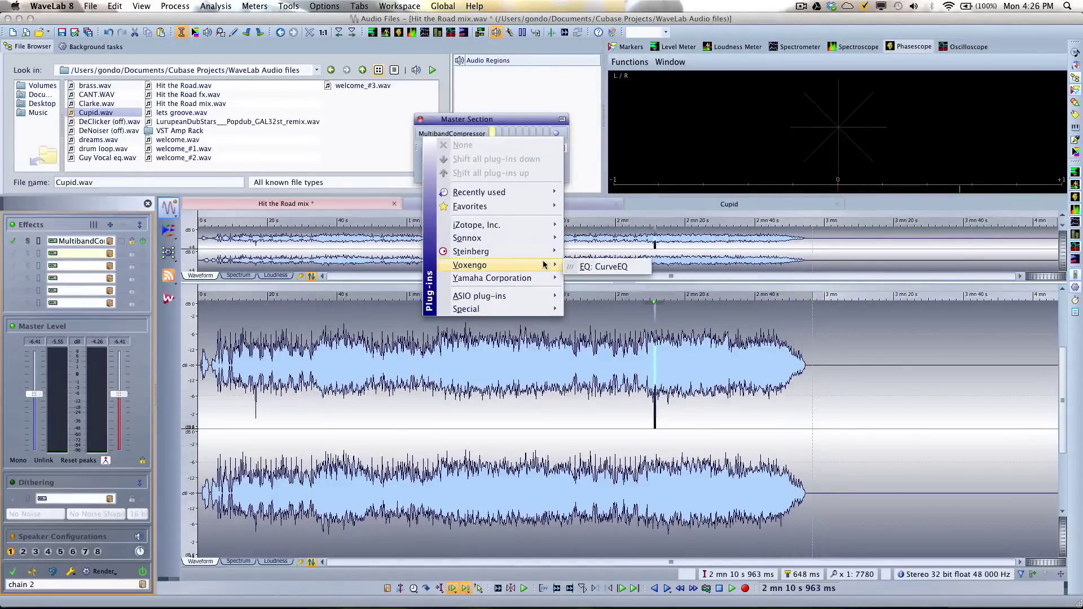
# Add Steinberg's StereoEnhancer to the second slot and raise Width to 157 while playing from 15 s
pyautogui.moveTo(543, 258)
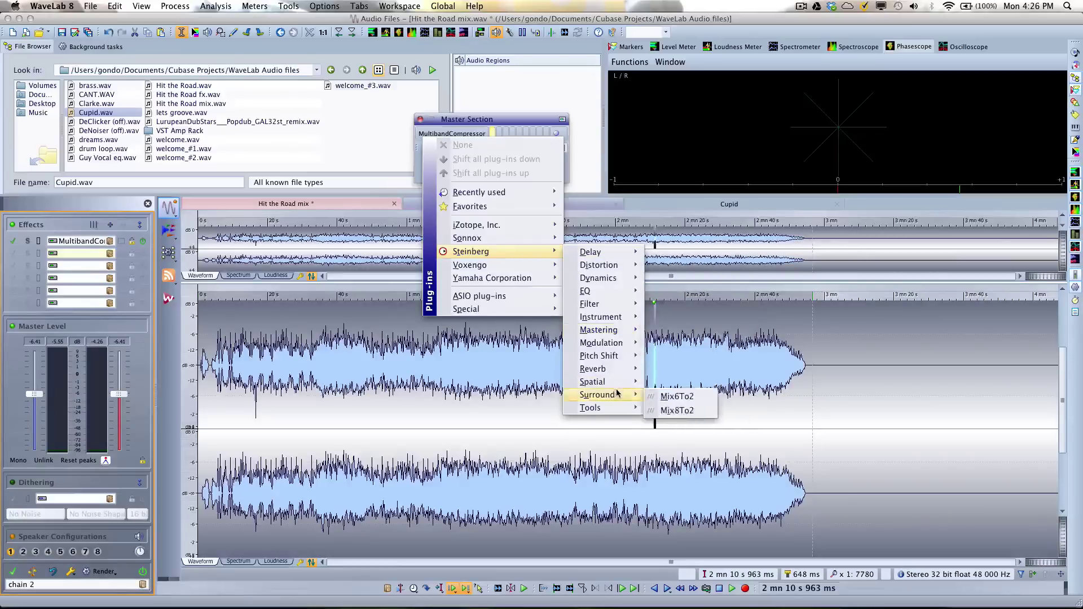
pyautogui.moveTo(620, 380)
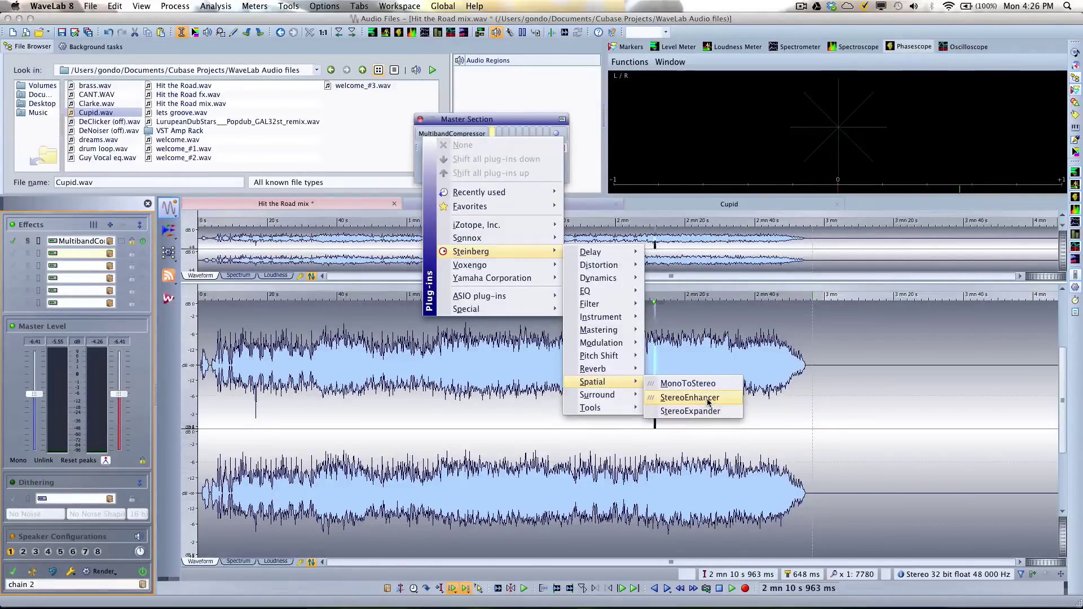
pyautogui.click(689, 397)
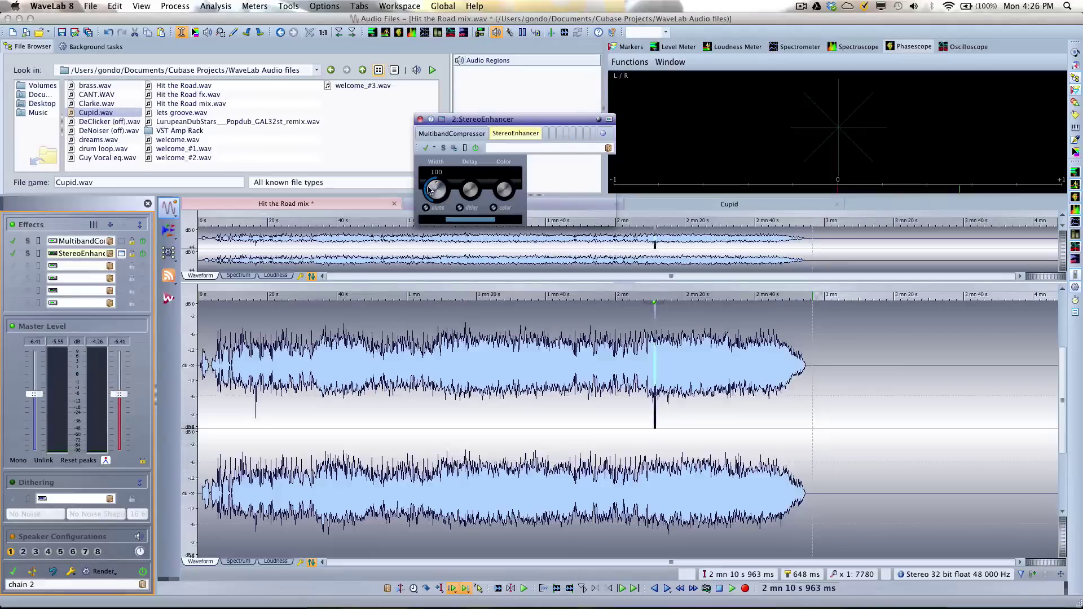
pyautogui.click(254, 299)
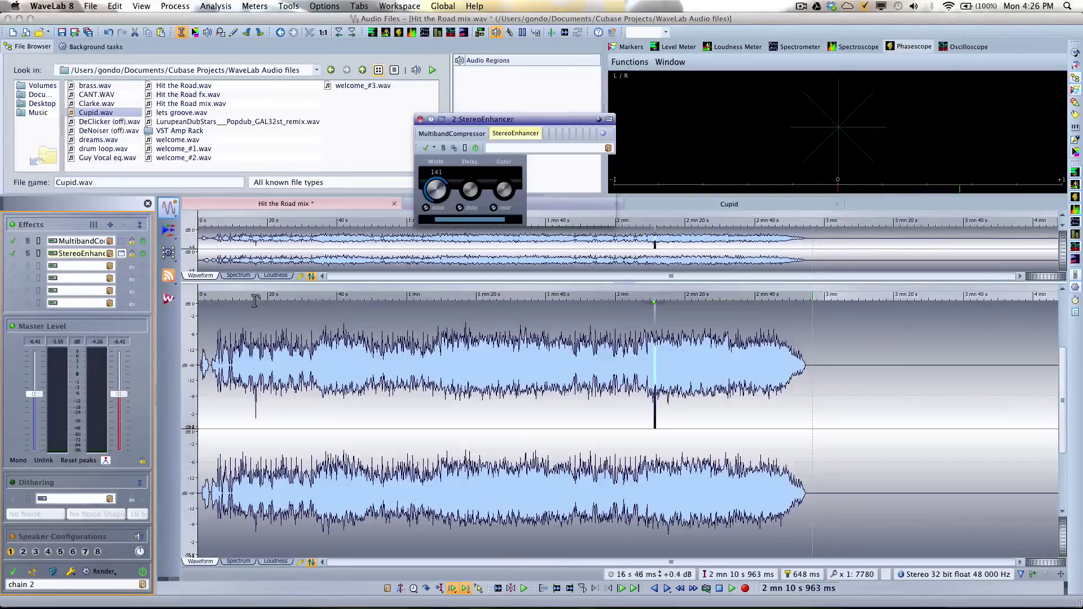
pyautogui.press('space')
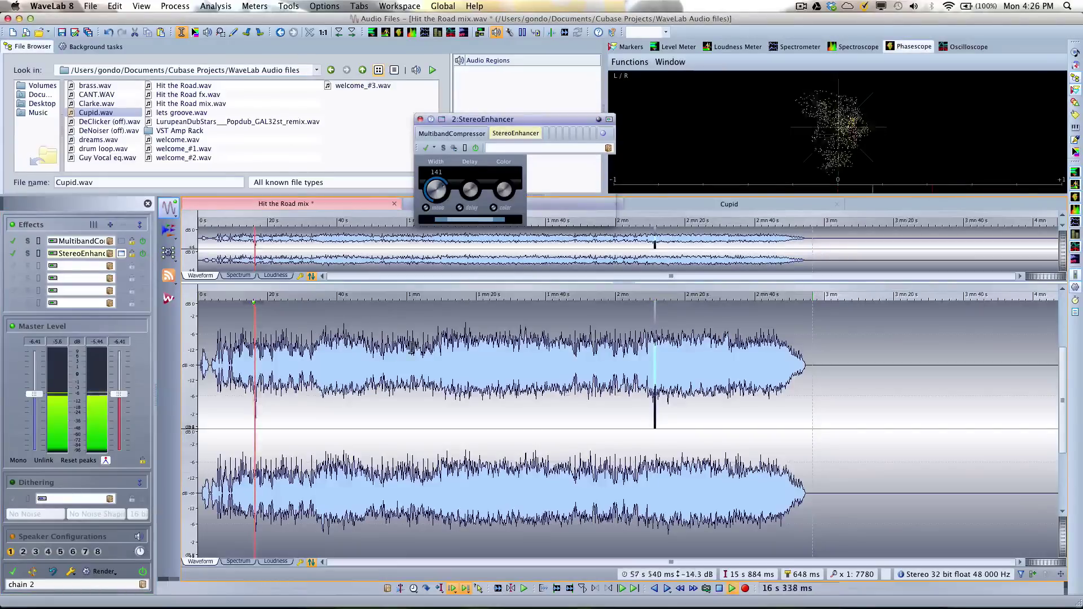
pyautogui.moveTo(436, 189); pyautogui.dragTo(437, 183)
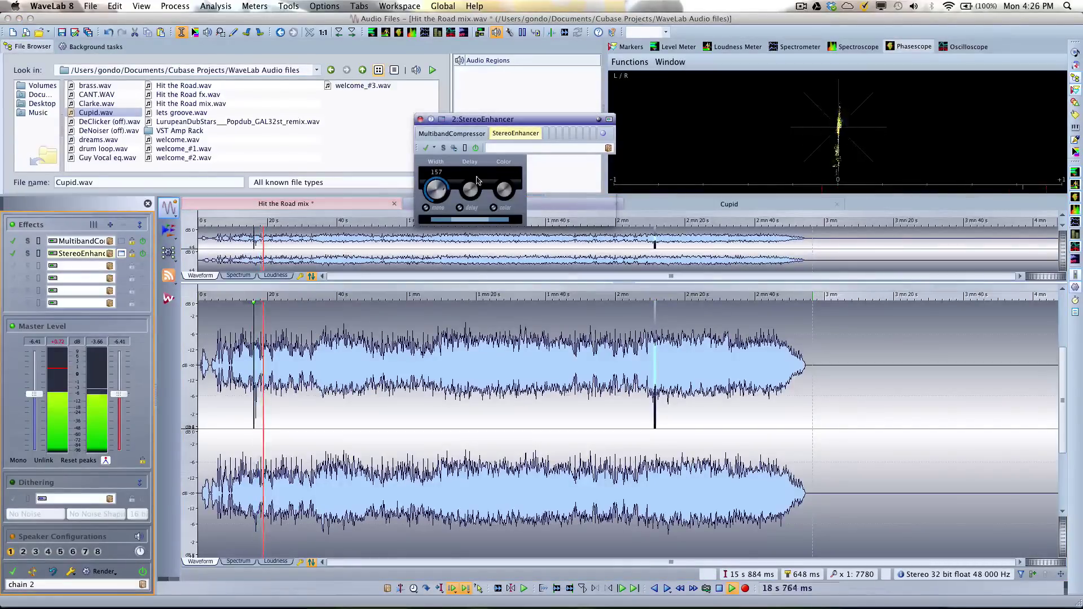
# Insert an EnvelopeShaper in the third slot with Attack 6.4, Length 83.4 and Release 3.4
pyautogui.click(546, 132)
pyautogui.moveTo(546, 213)
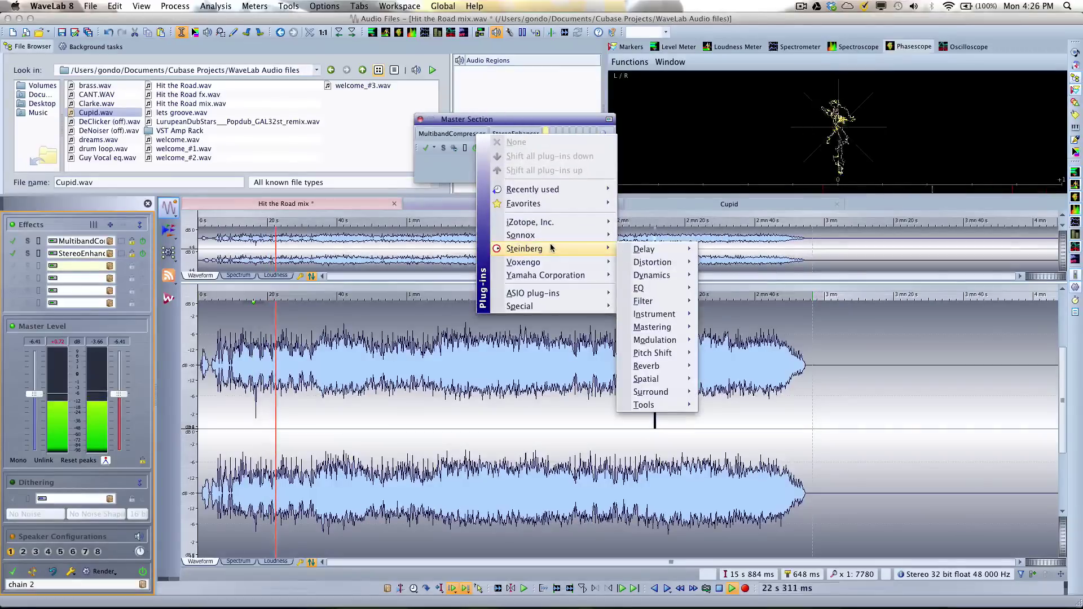
pyautogui.moveTo(659, 319)
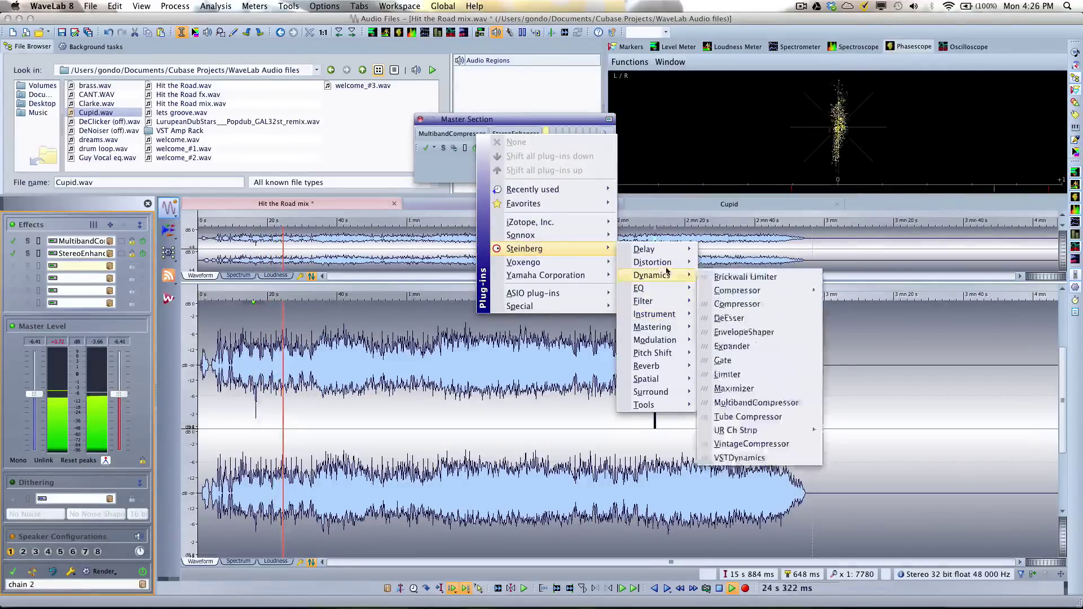
pyautogui.moveTo(693, 276)
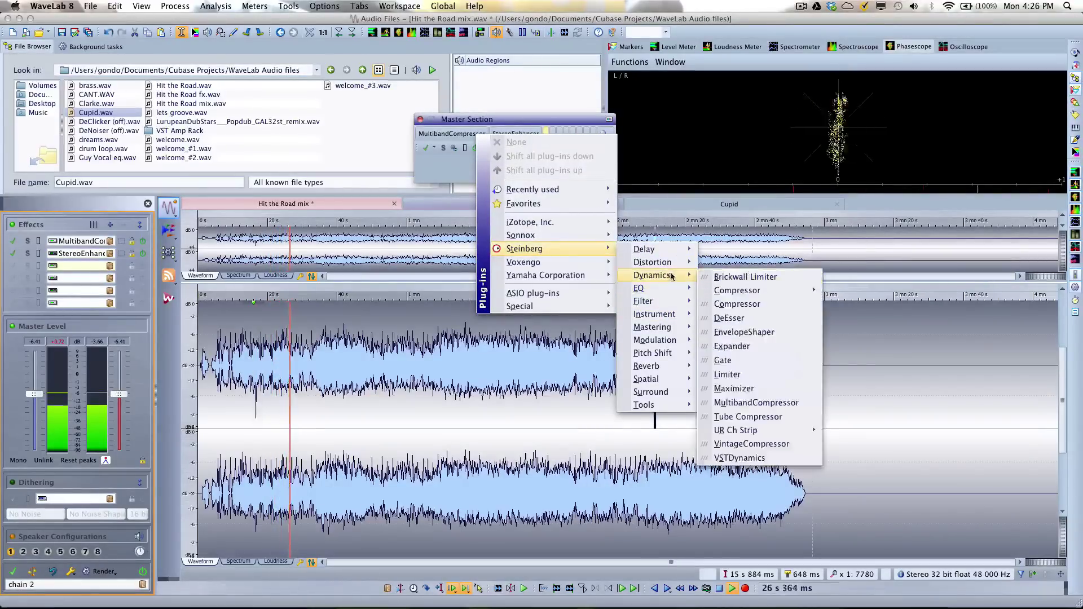
pyautogui.click(759, 334)
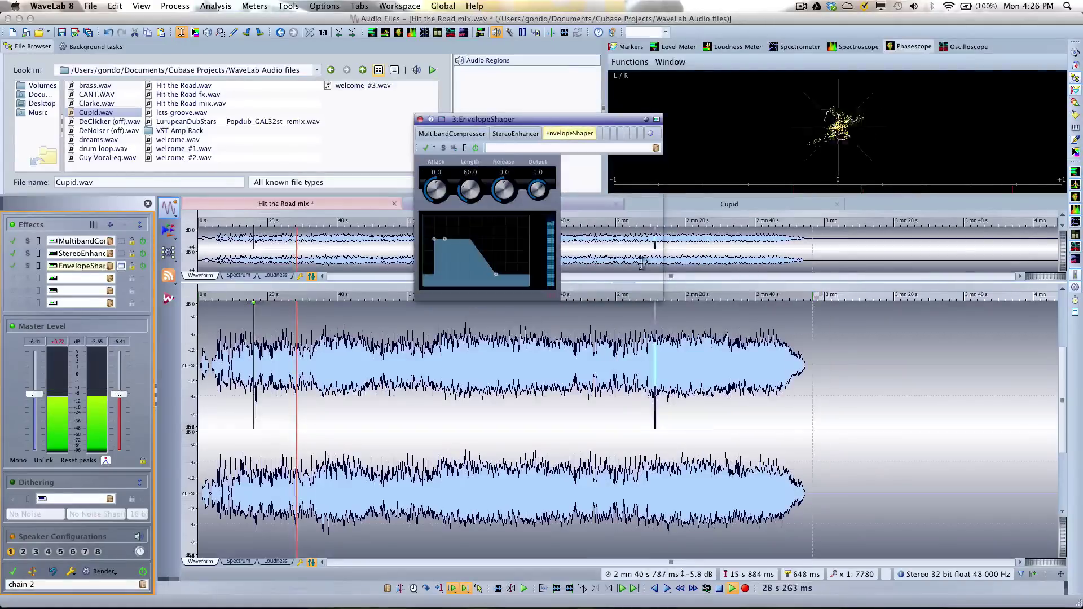
pyautogui.moveTo(435, 175); pyautogui.dragTo(503, 180)
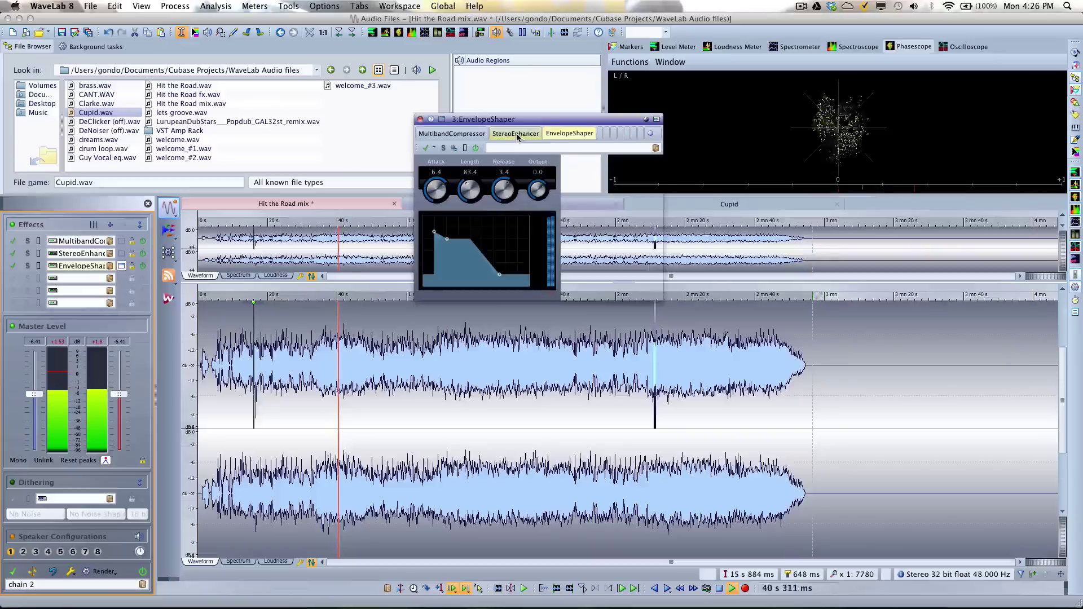
# Move the StereoEnhancer after the EnvelopeShaper and review each plug-in's settings
pyautogui.moveTo(519, 133); pyautogui.dragTo(577, 138)
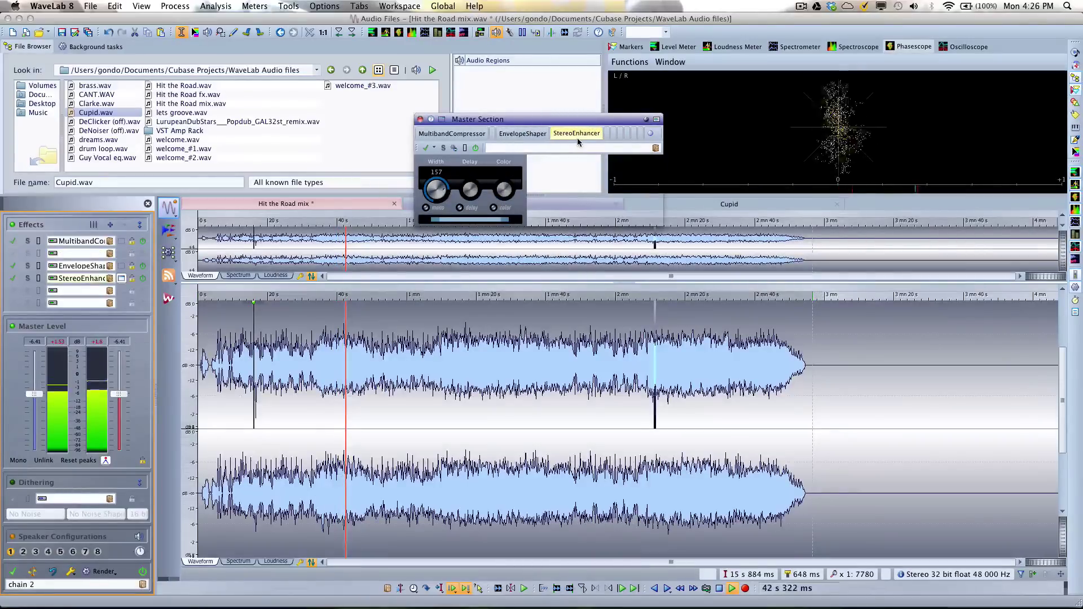
pyautogui.click(529, 135)
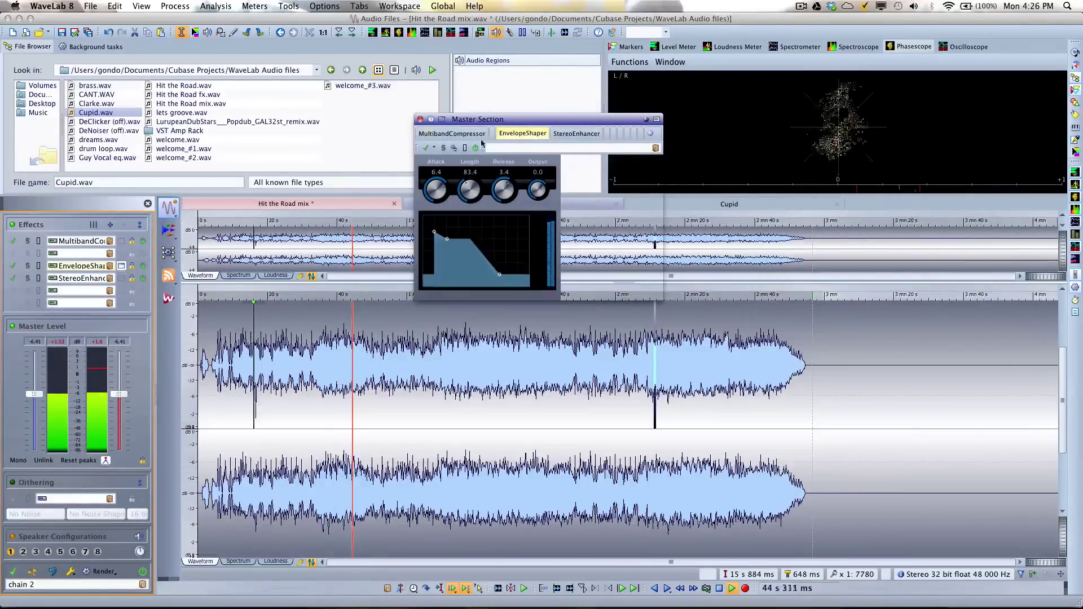
pyautogui.click(451, 134)
pyautogui.click(513, 135)
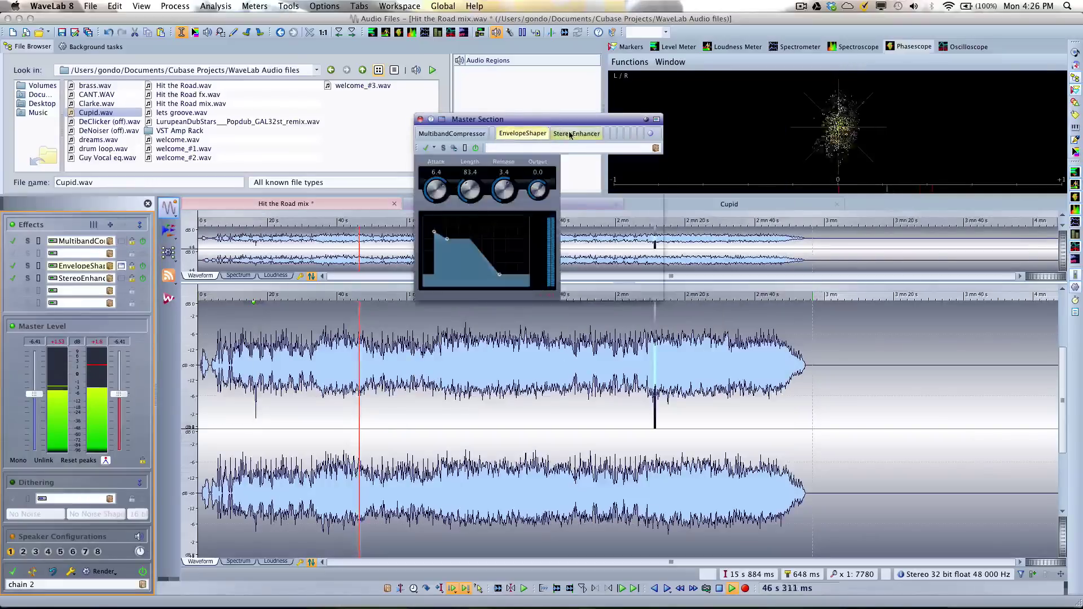
pyautogui.click(575, 133)
pyautogui.click(521, 133)
# Check the compressor, shaper and enhancer settings once more, then close the plug-in window
pyautogui.click(468, 133)
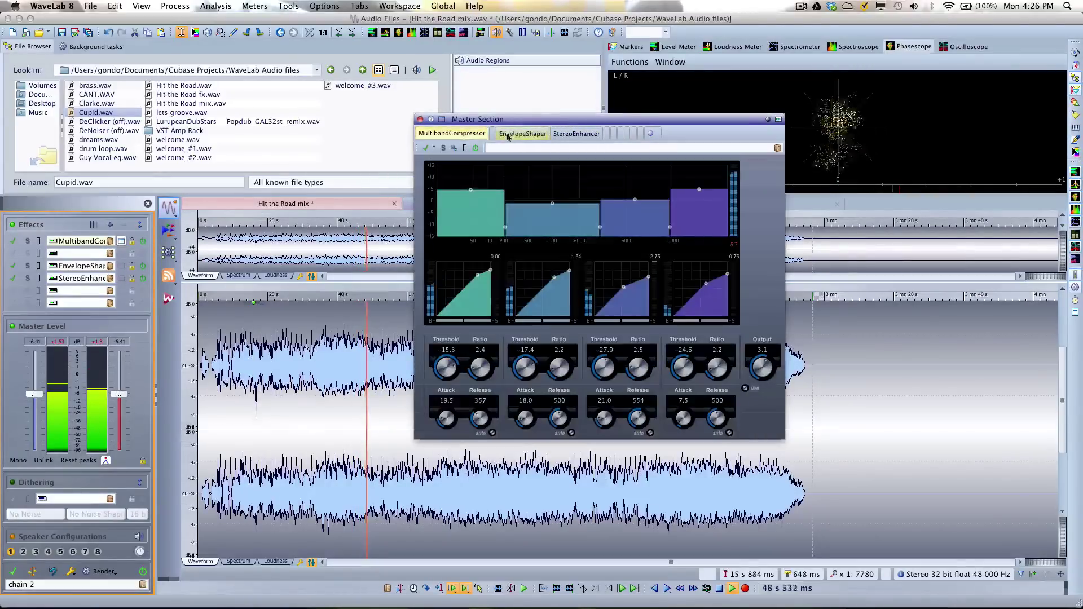
pyautogui.click(522, 134)
pyautogui.click(573, 133)
pyautogui.click(520, 138)
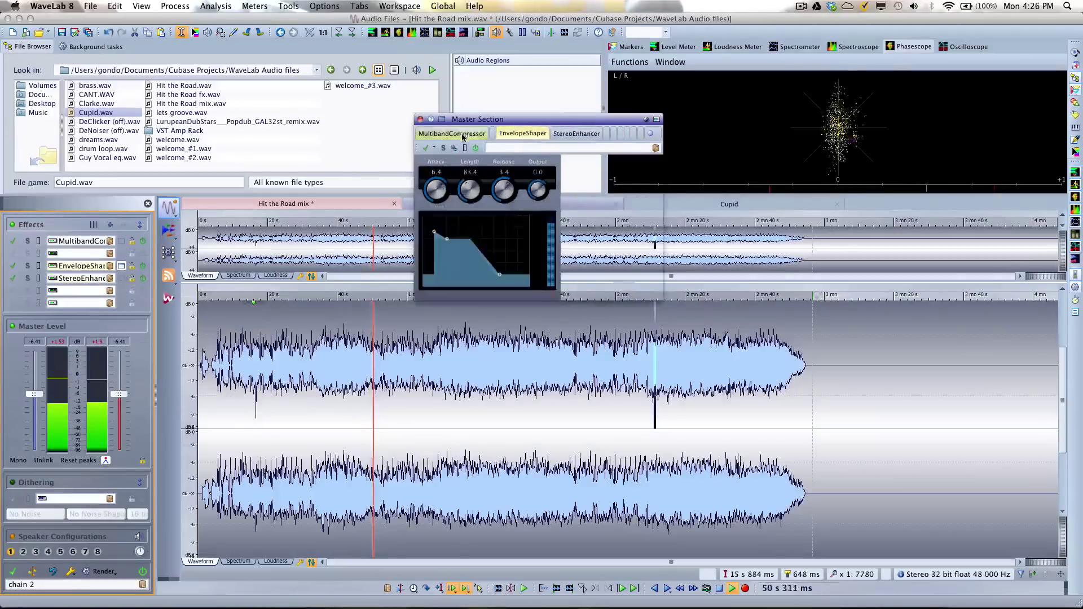
pyautogui.click(451, 133)
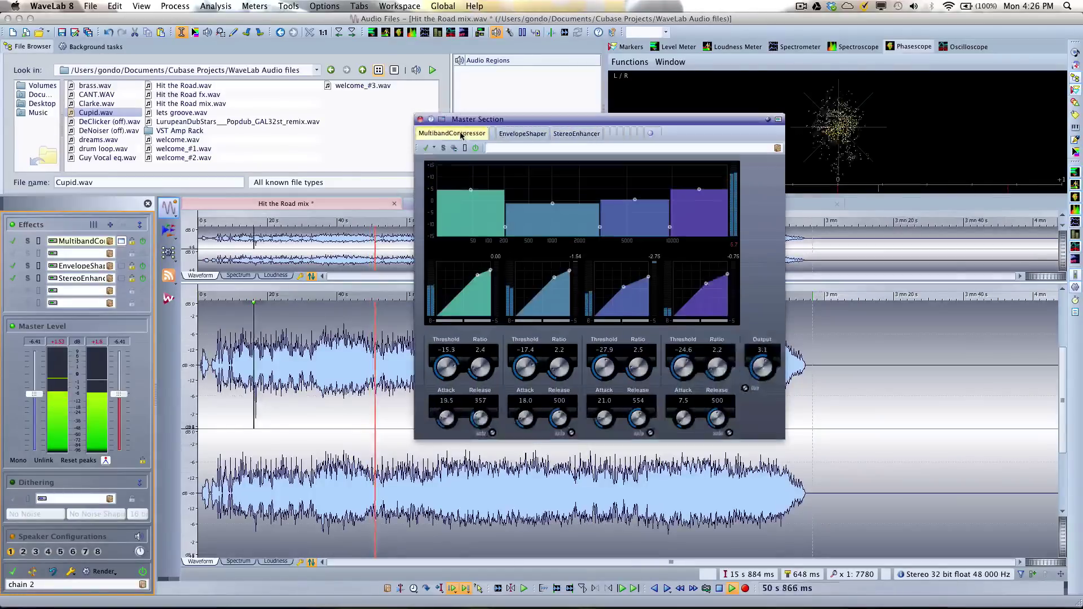
pyautogui.click(419, 120)
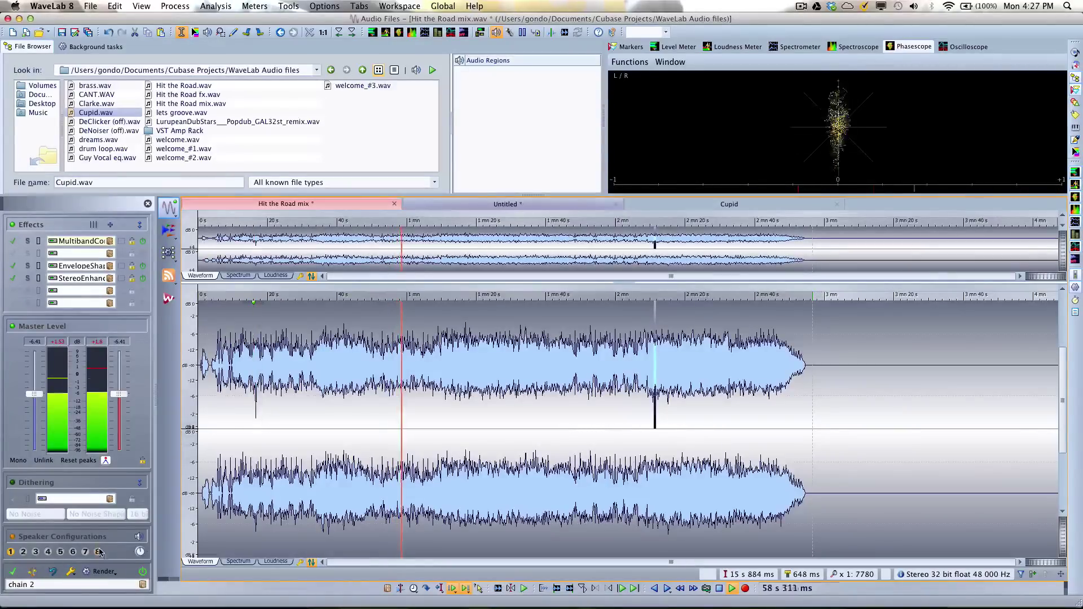
# Bypass and re-enable the whole effects chain to compare, stopping playback near 1 min 10 s
pyautogui.click(16, 572)
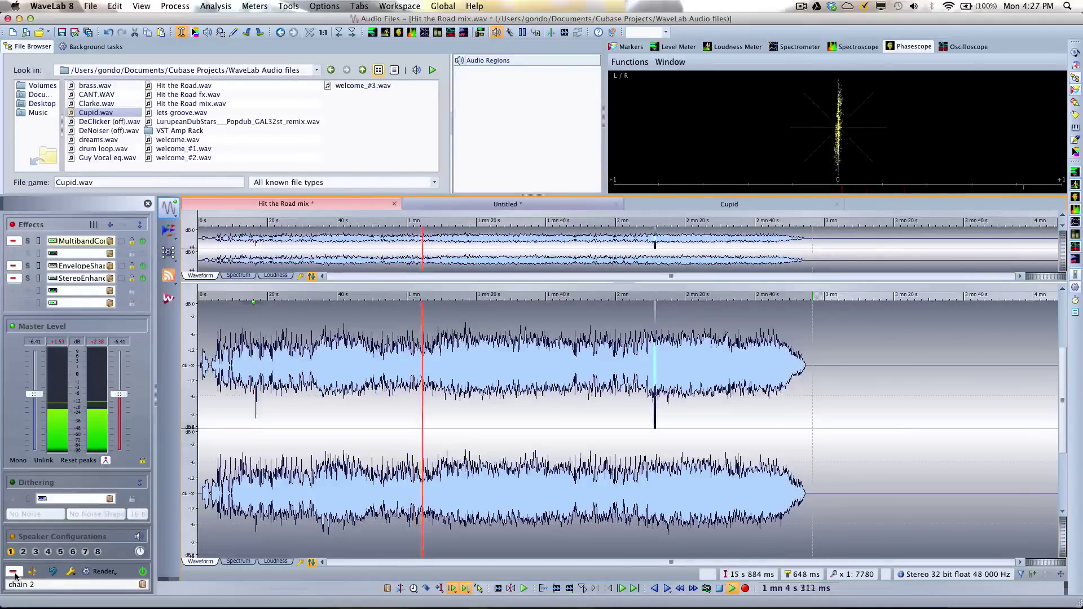
pyautogui.click(14, 573)
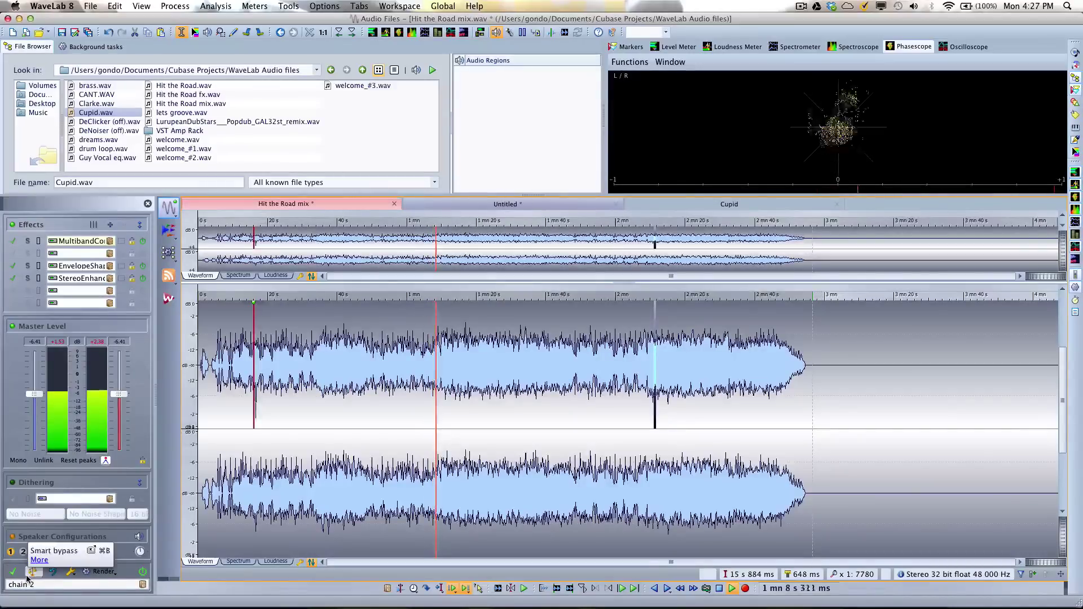
pyautogui.press('space')
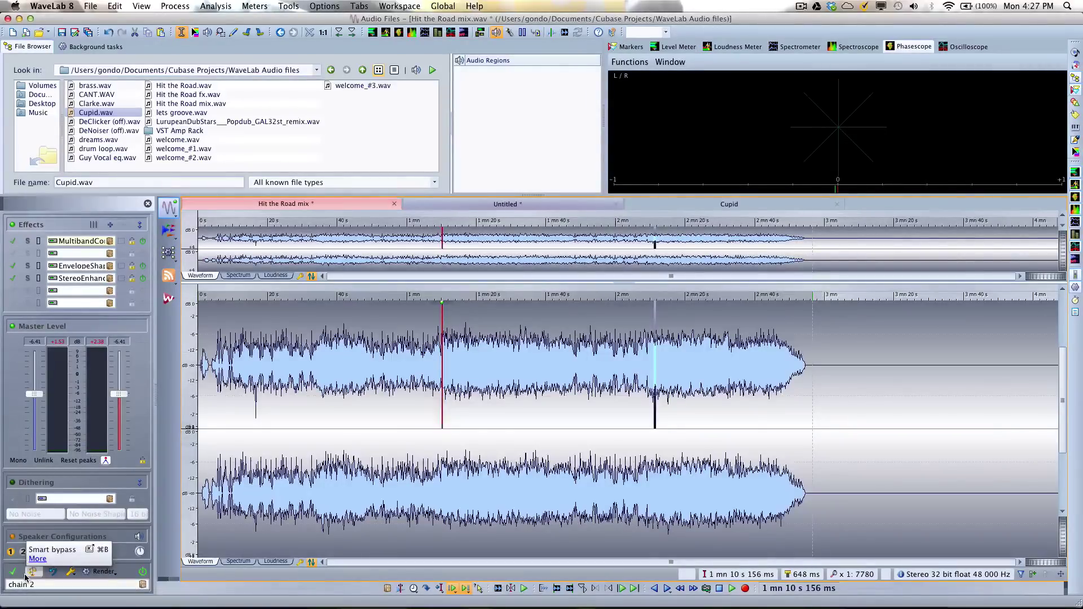
# In Smart bypass, play from 1 min 10 s switching Original to Processed and updating gains
pyautogui.click(26, 577)
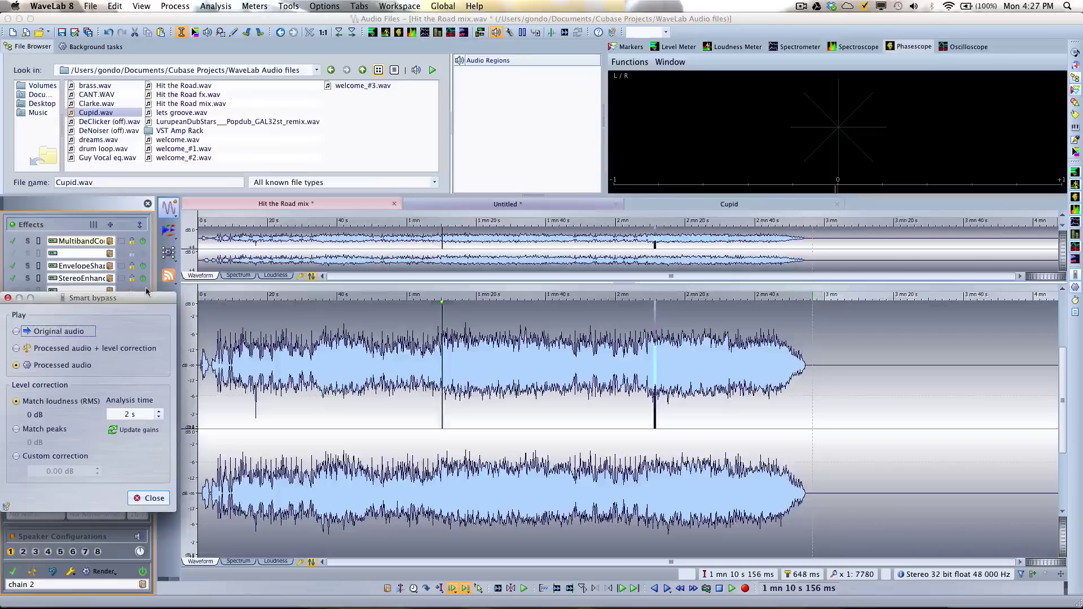
pyautogui.moveTo(138, 297); pyautogui.dragTo(564, 224)
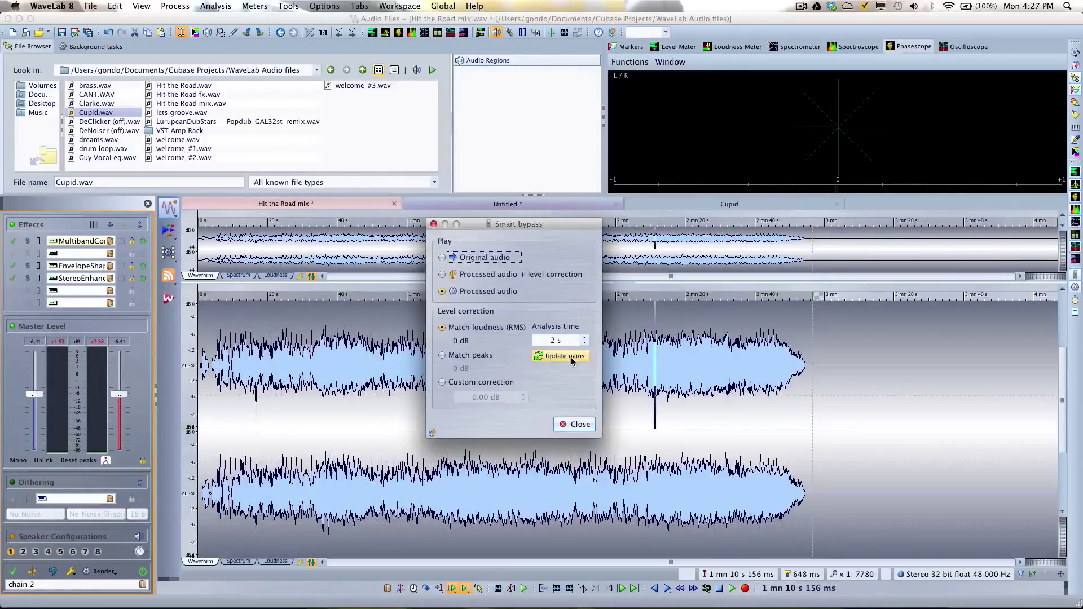
pyautogui.click(457, 263)
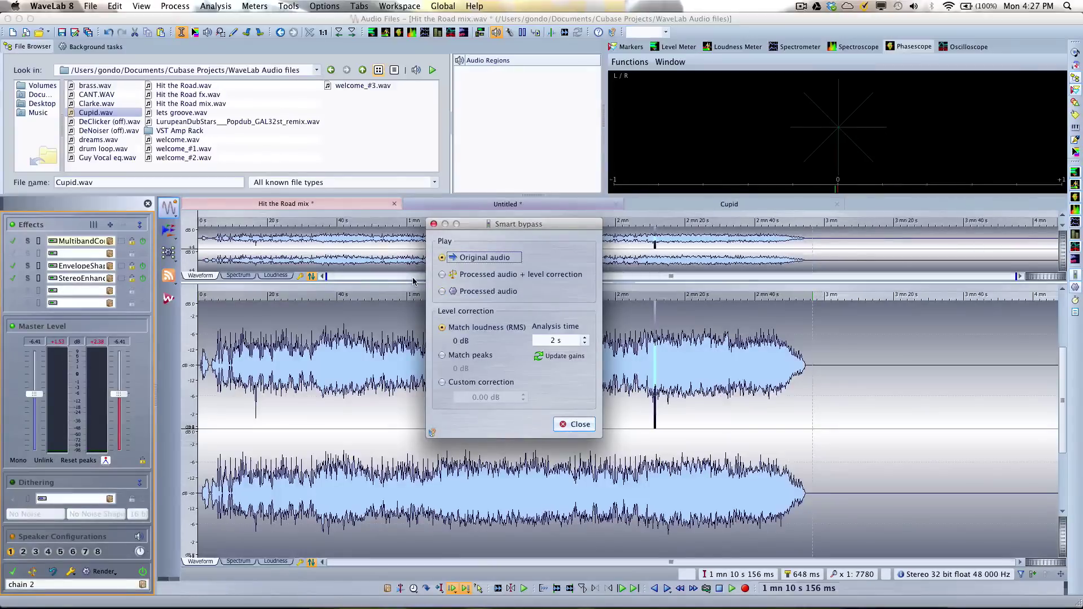
pyautogui.press('space')
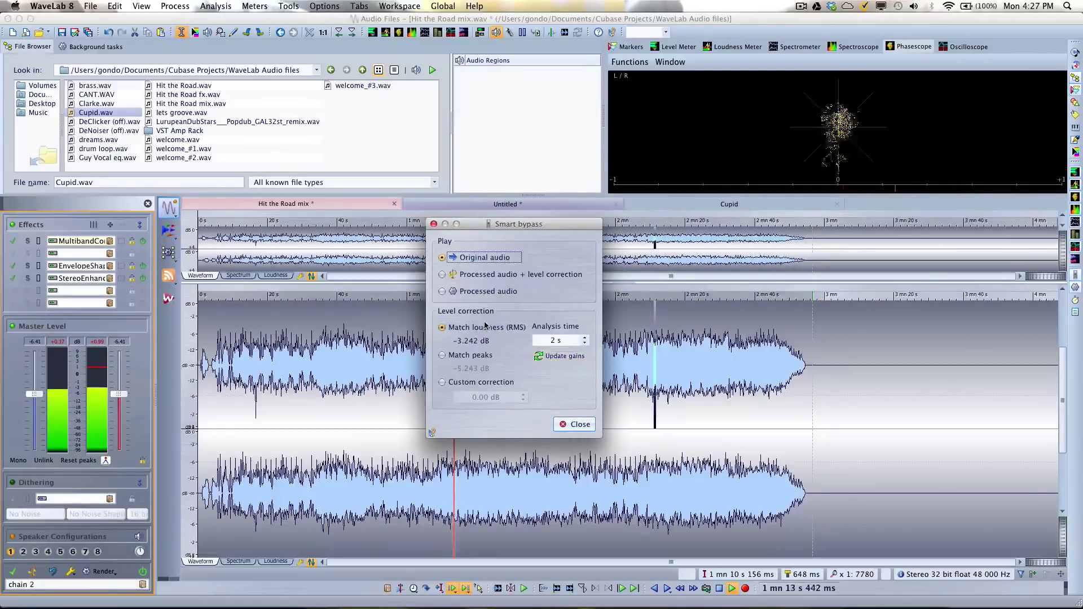
pyautogui.click(455, 293)
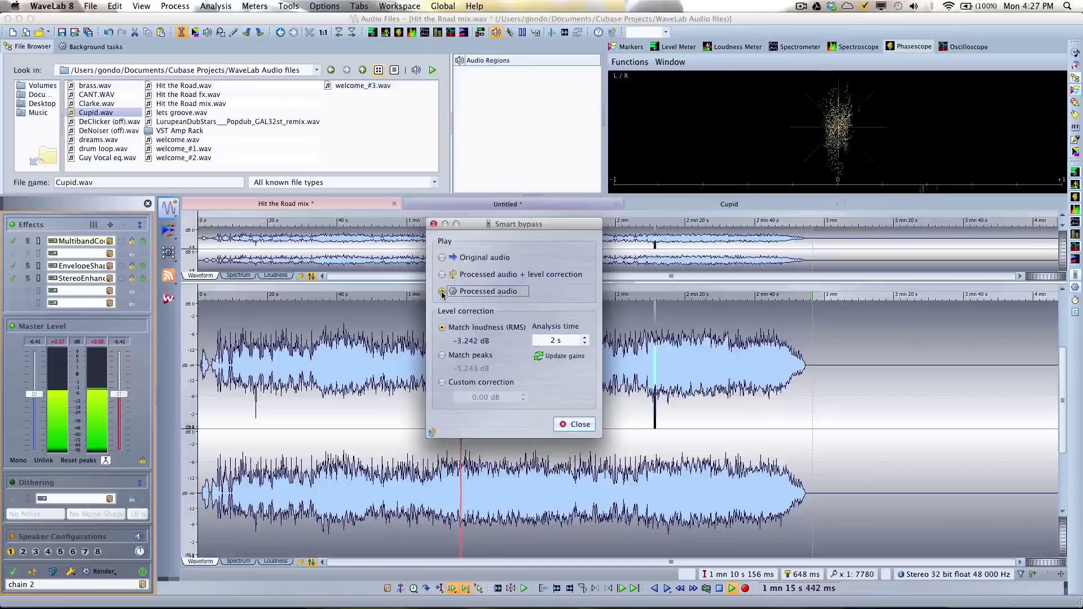
pyautogui.click(576, 357)
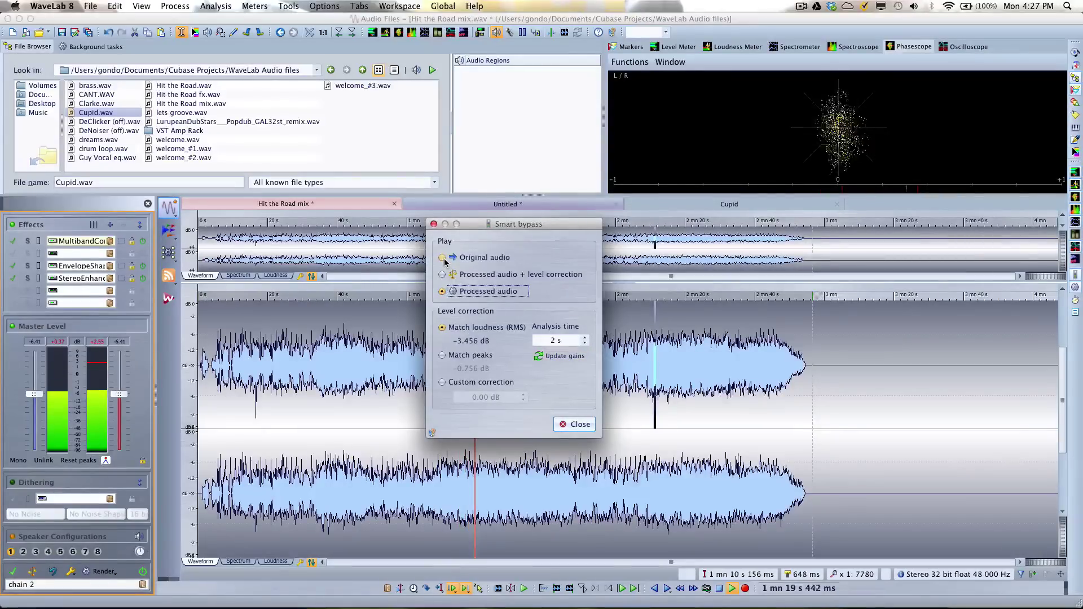
# Re-measure a -3.646 dB match and compare Original, Processed and level-corrected playback, then stop
pyautogui.click(443, 258)
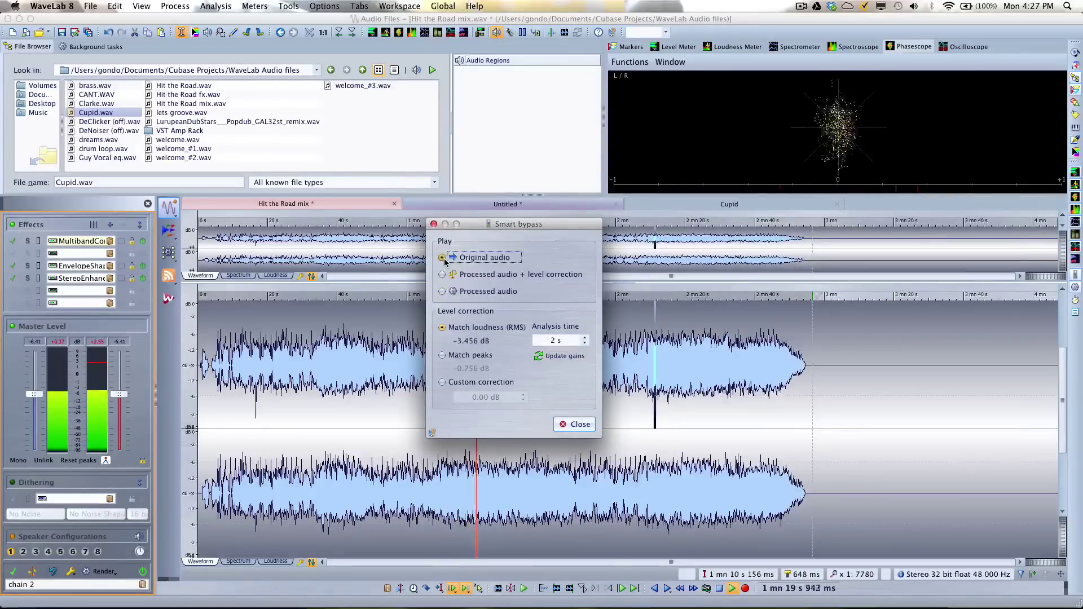
pyautogui.click(555, 357)
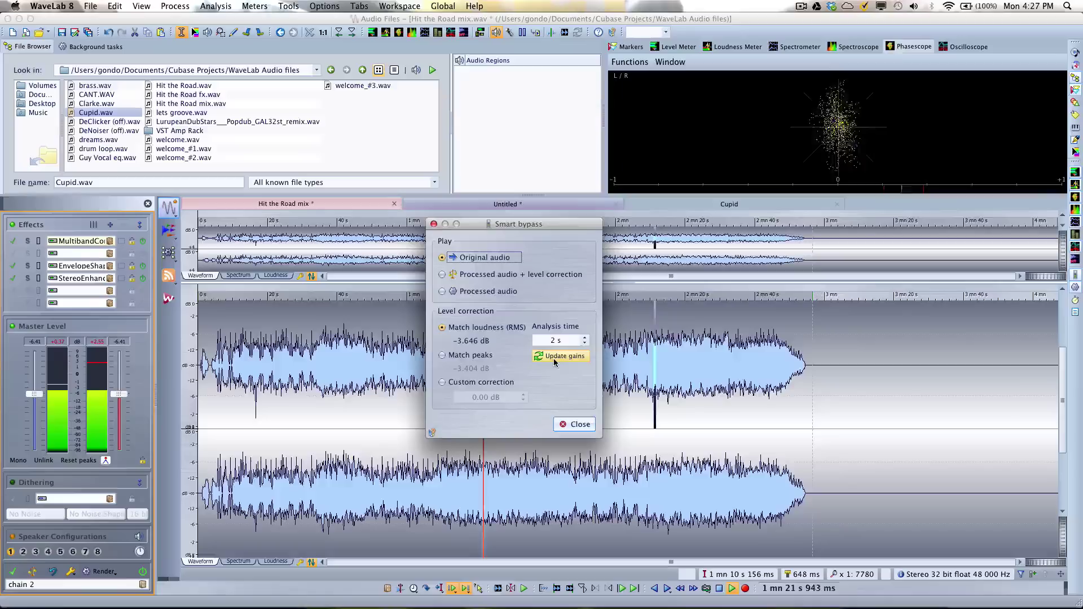
pyautogui.click(442, 274)
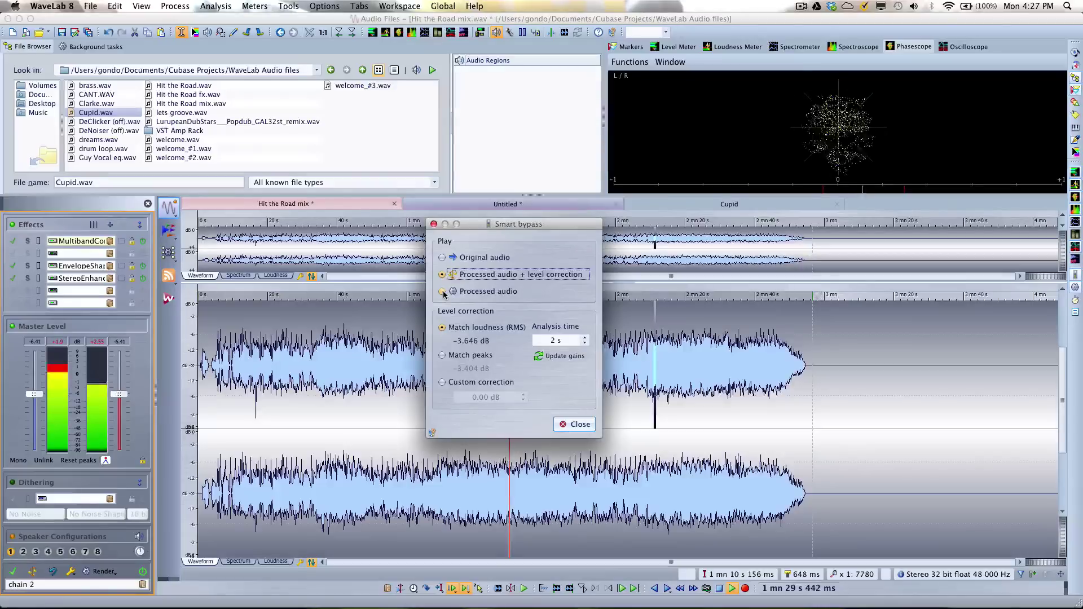
pyautogui.click(442, 292)
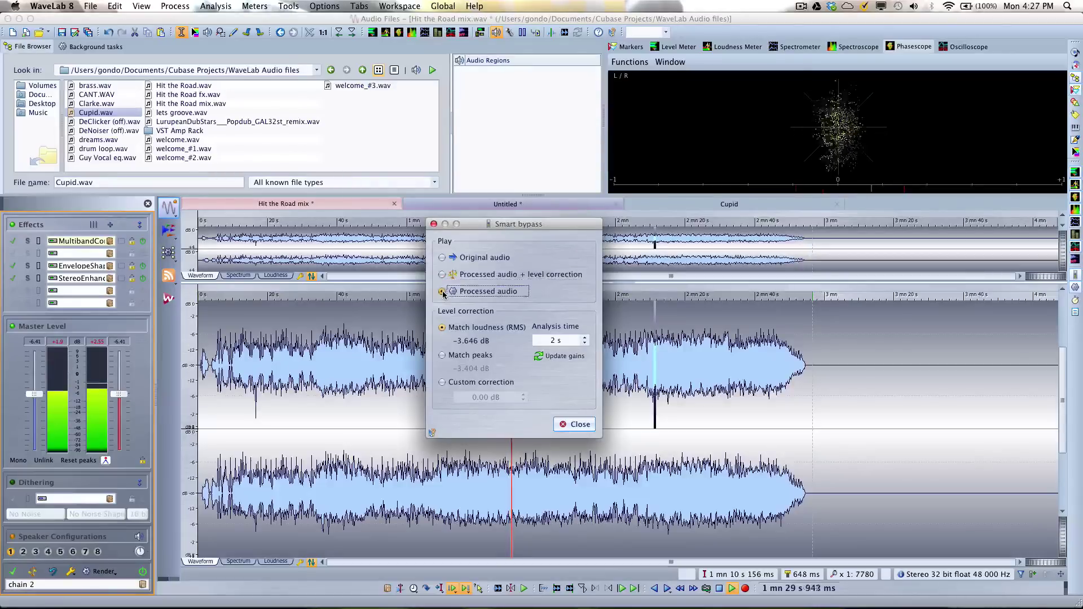
pyautogui.click(442, 257)
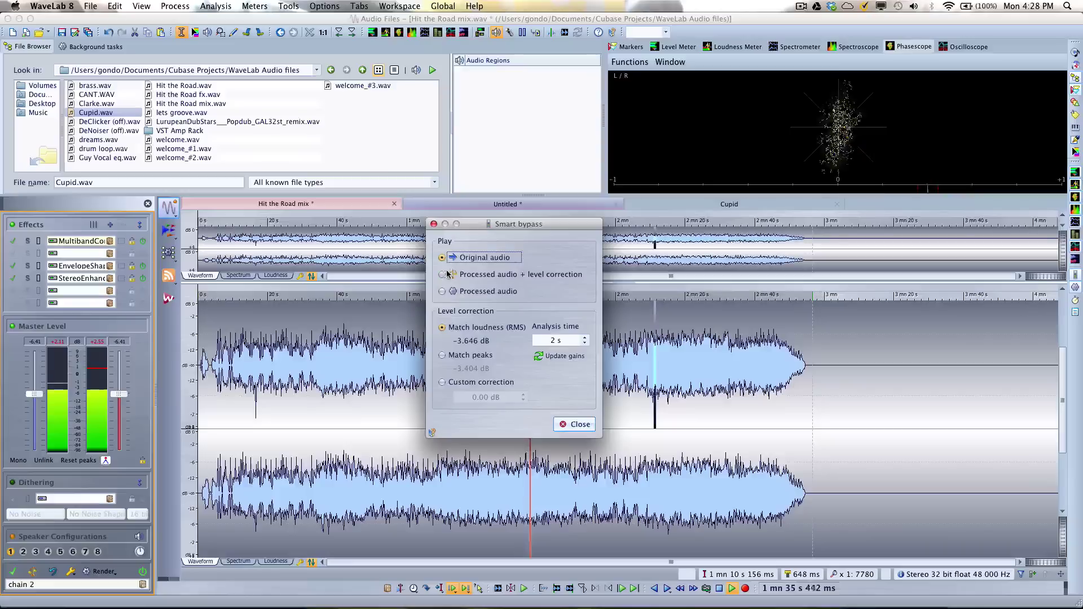
pyautogui.click(442, 275)
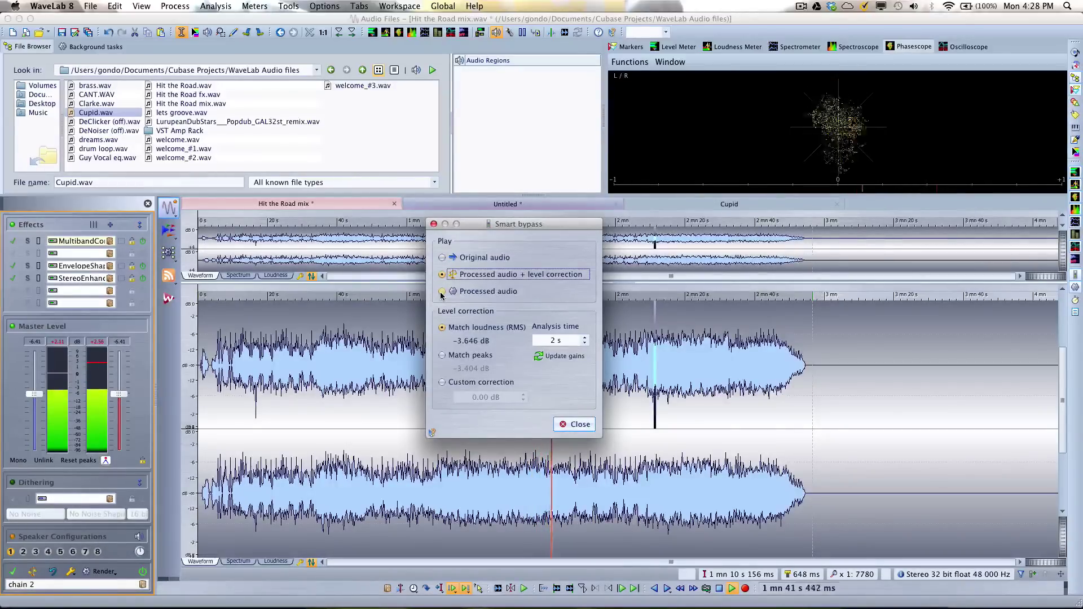
pyautogui.click(442, 293)
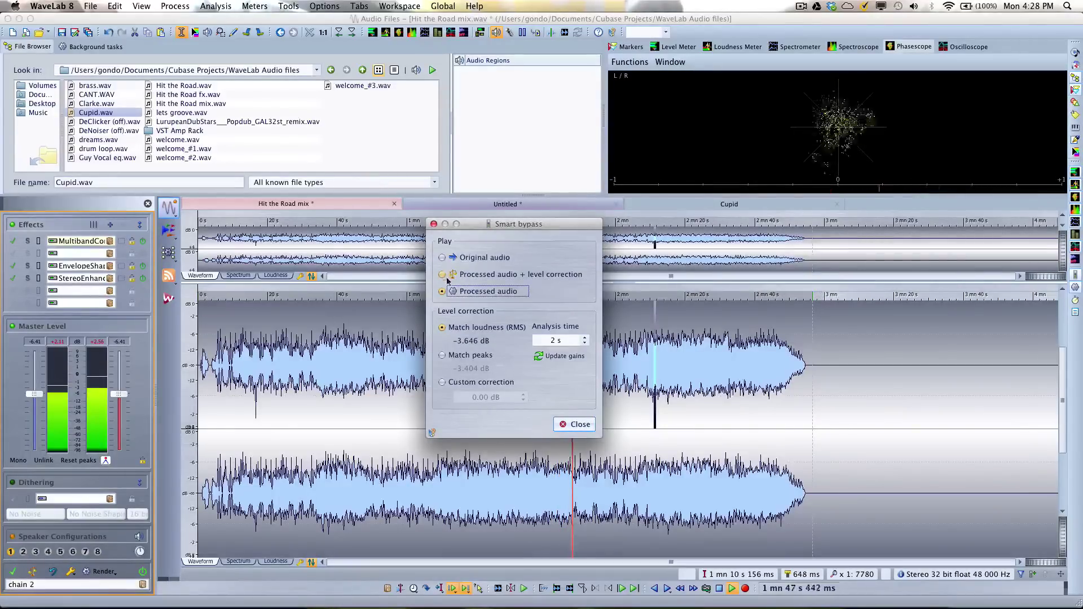
pyautogui.press('space')
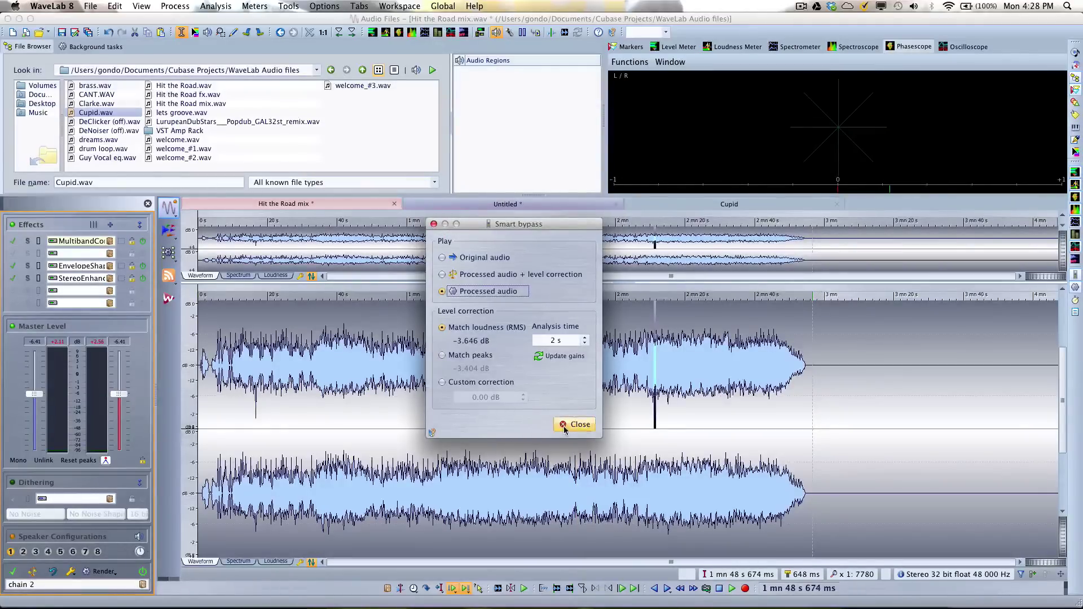
# Close Smart bypass and save the Master Section chain as the preset 'hit the road'
pyautogui.click(434, 224)
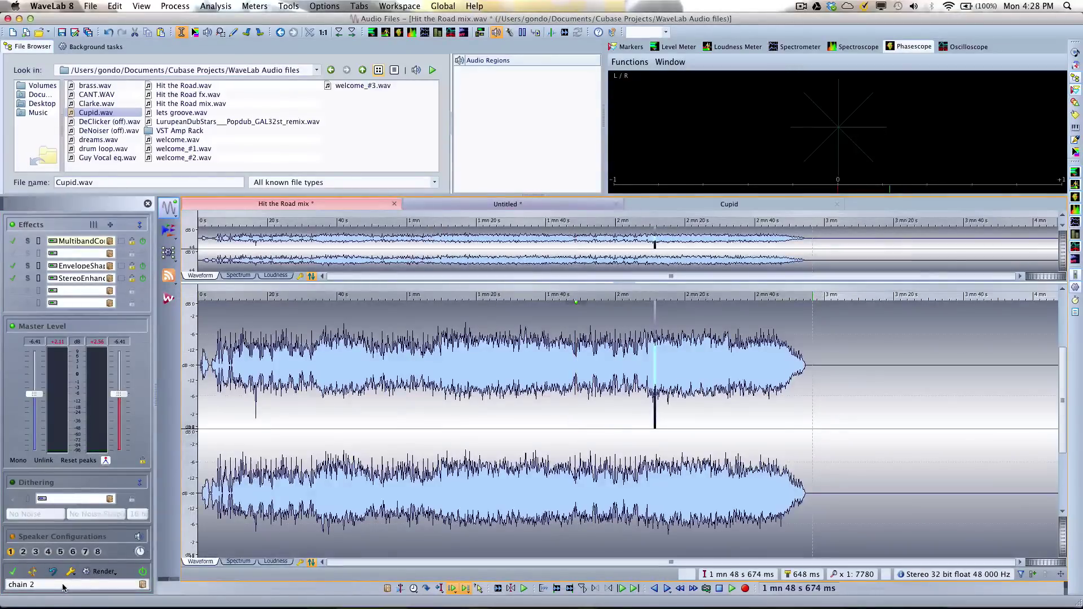
pyautogui.click(82, 584)
pyautogui.click(152, 461)
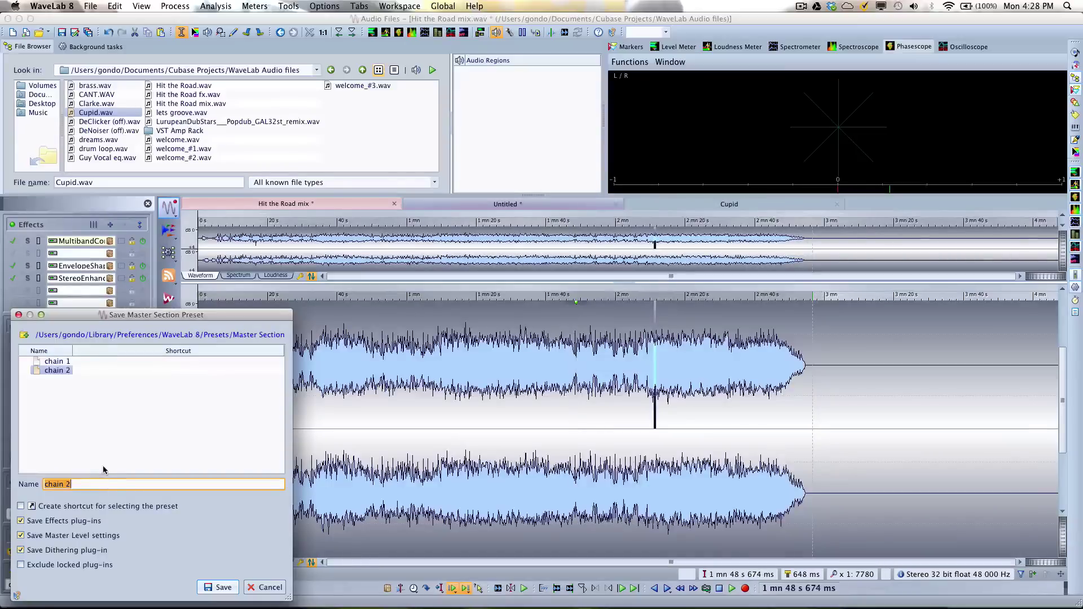
pyautogui.write('hit the road')
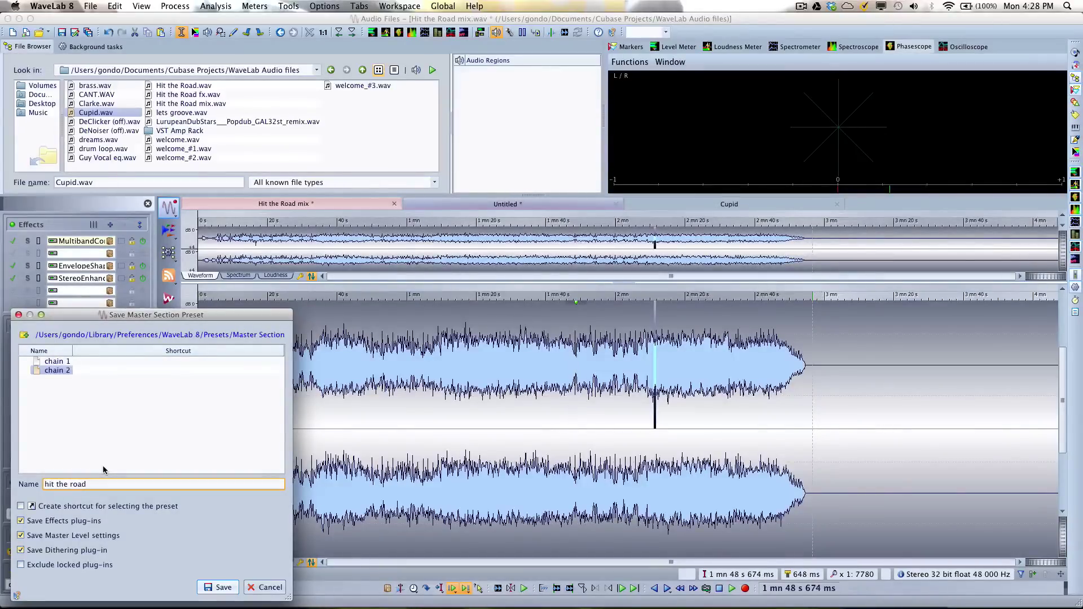
pyautogui.click(219, 588)
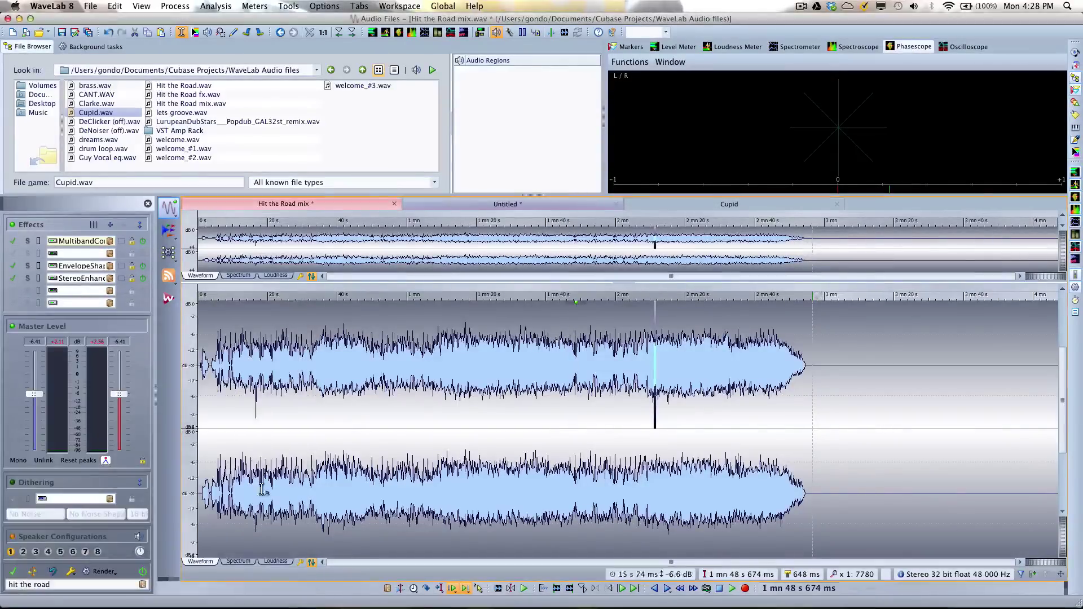
pyautogui.click(116, 6)
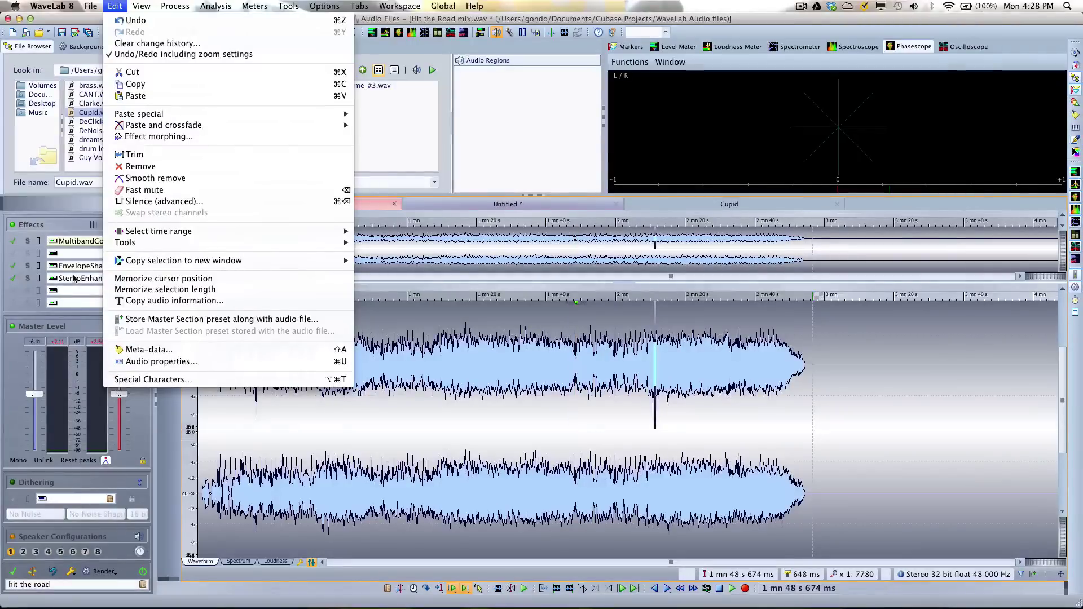
pyautogui.press('Escape')
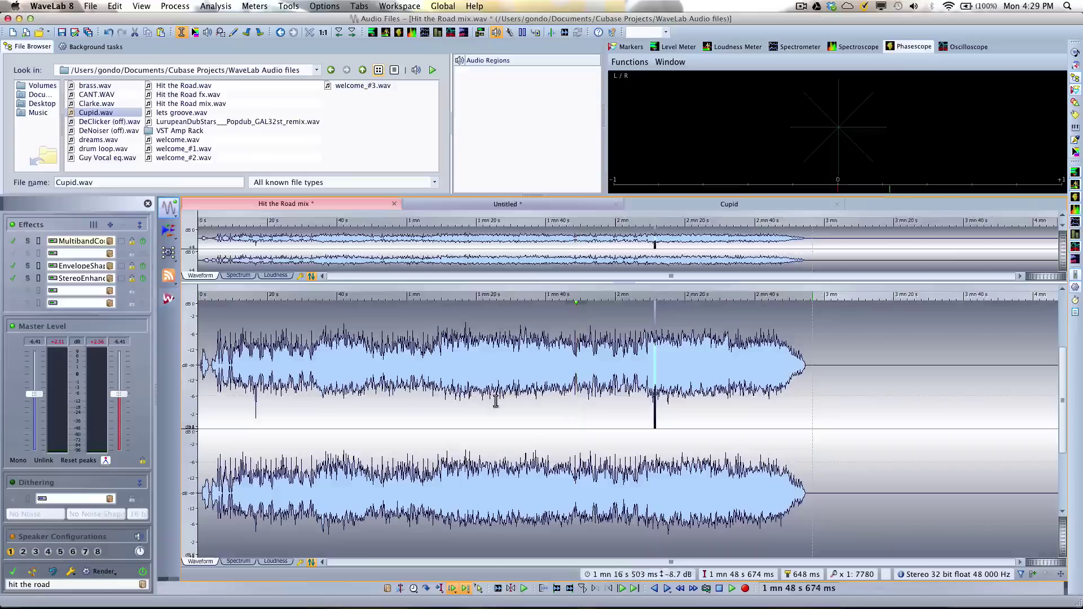
# Render the whole file through the chain to a new file named 'Hit the Road mix FX'
pyautogui.click(111, 573)
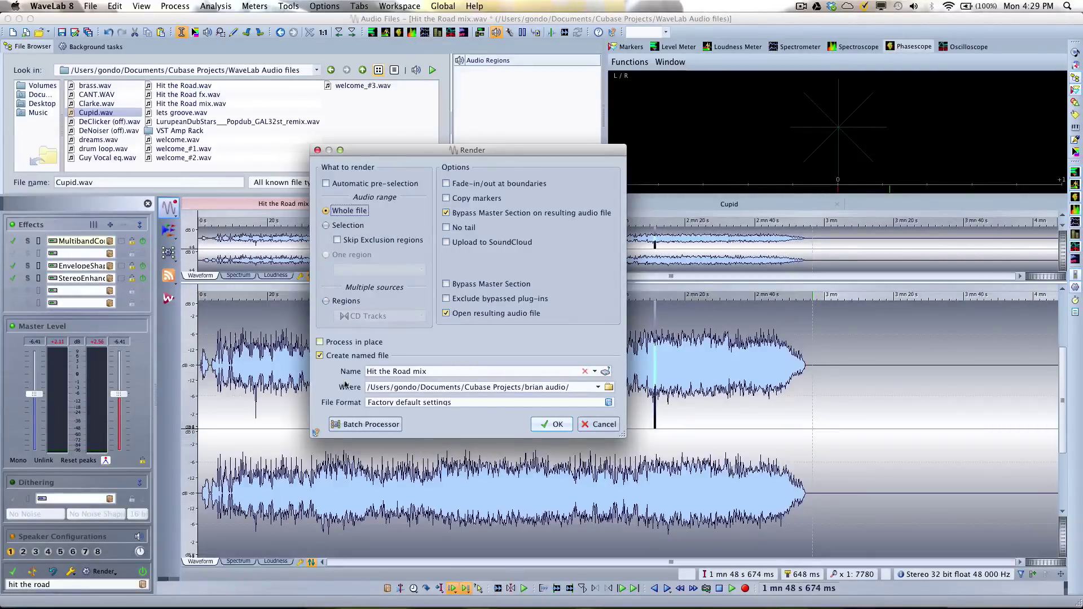
pyautogui.click(432, 372)
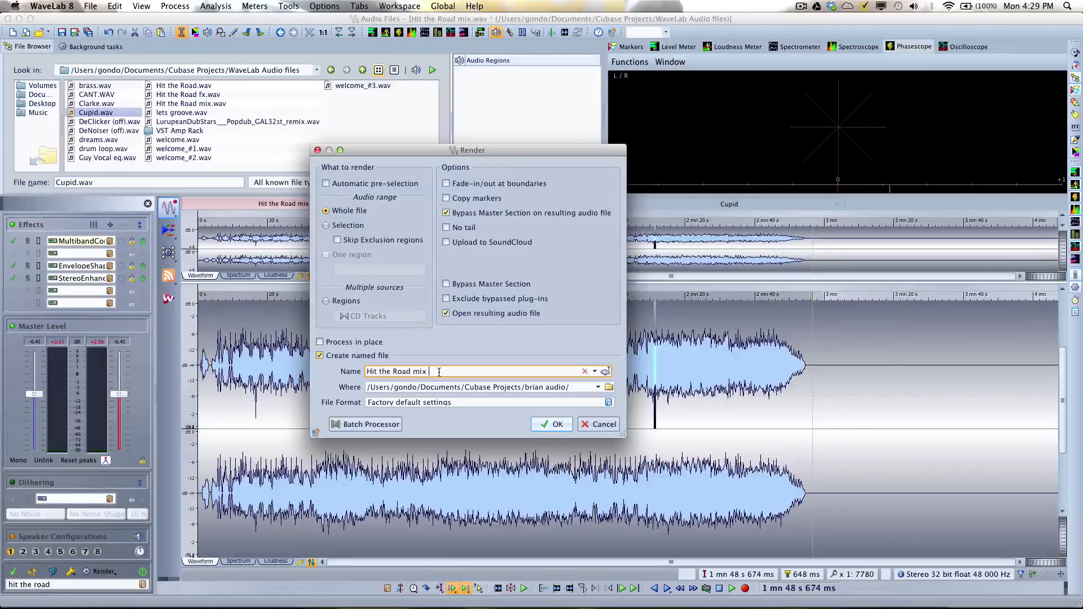
pyautogui.write('FX')
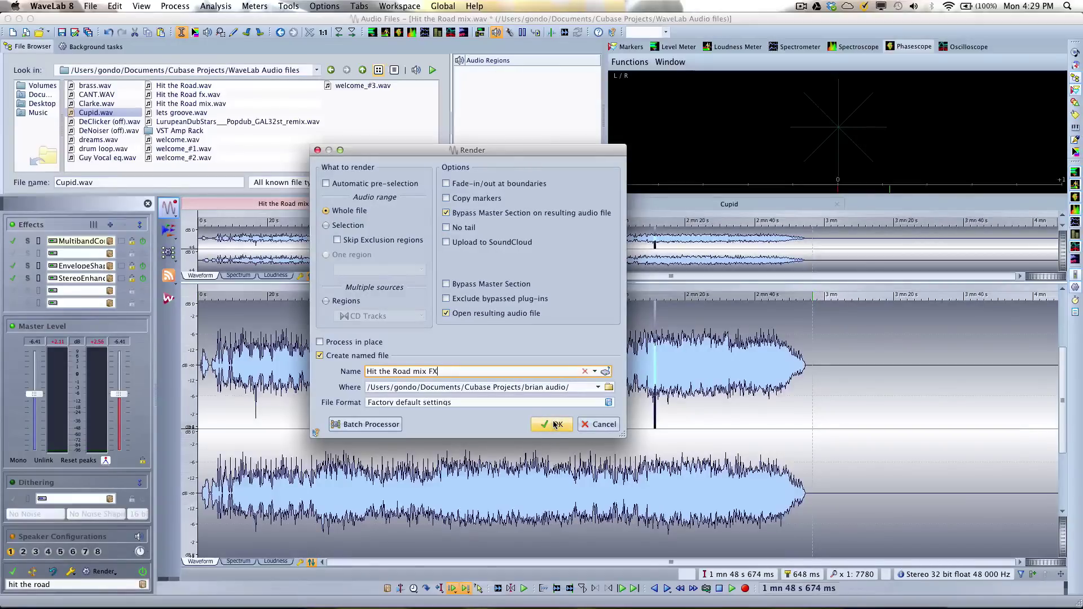
pyautogui.click(554, 424)
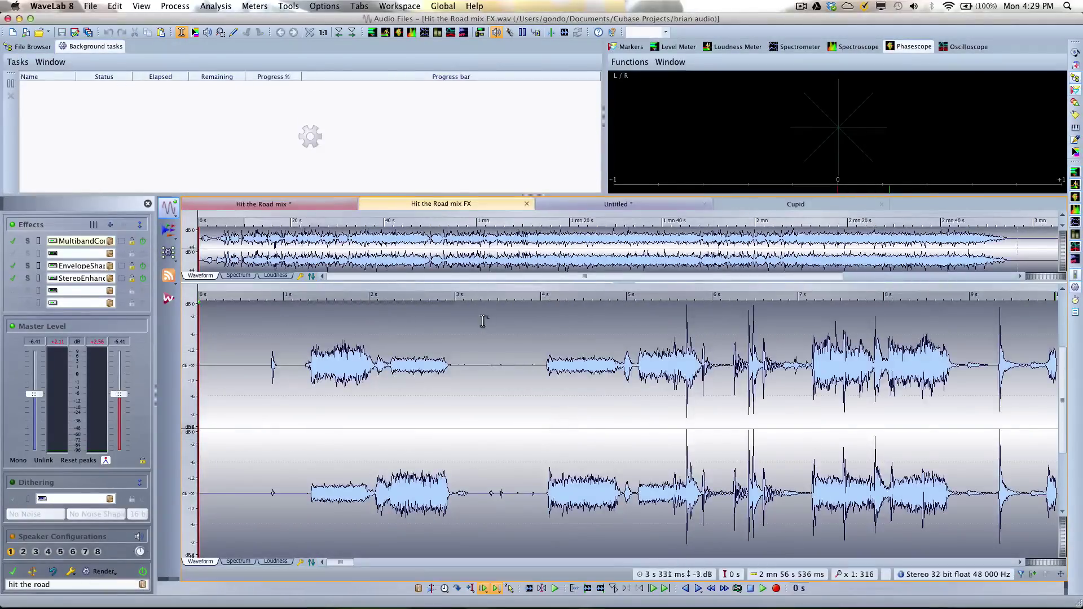
# Show the whole FX waveform, compare it with the original Hit the Road mix, and return
pyautogui.moveTo(468, 300); pyautogui.dragTo(469, 242)
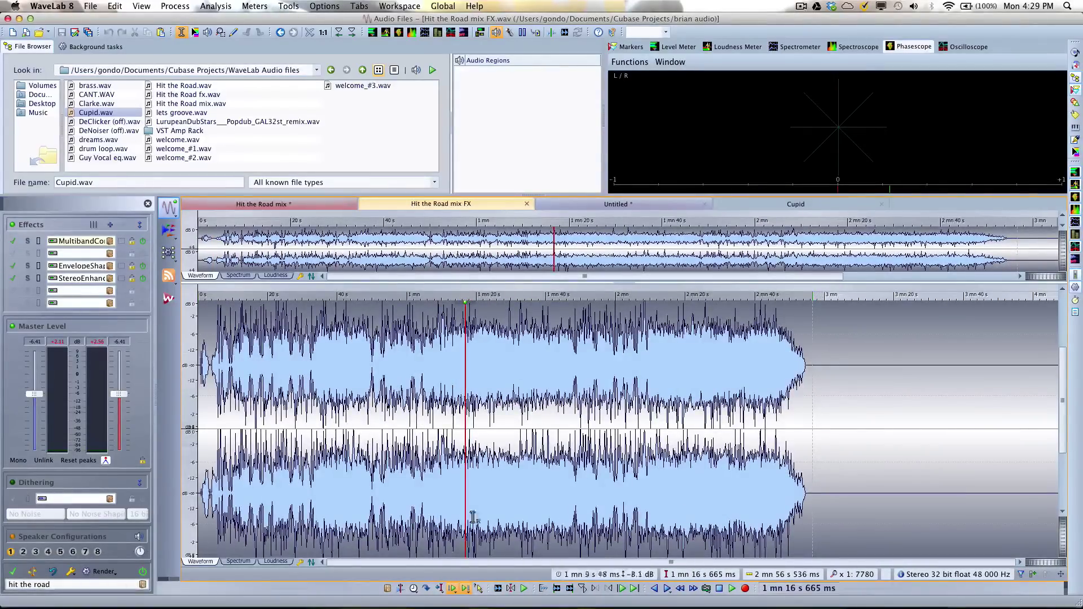
pyautogui.click(294, 205)
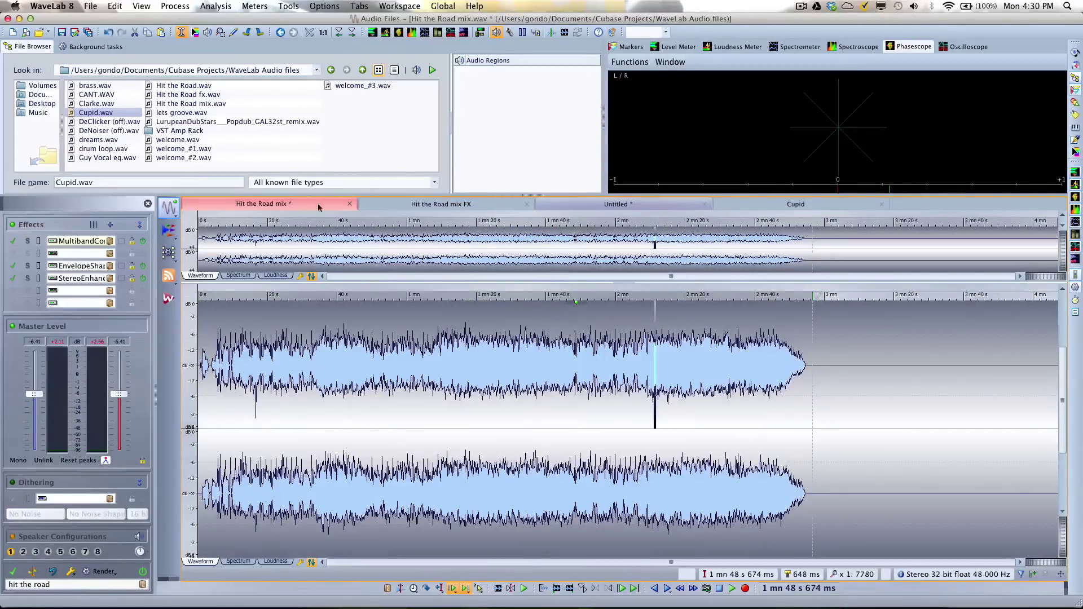
pyautogui.click(365, 206)
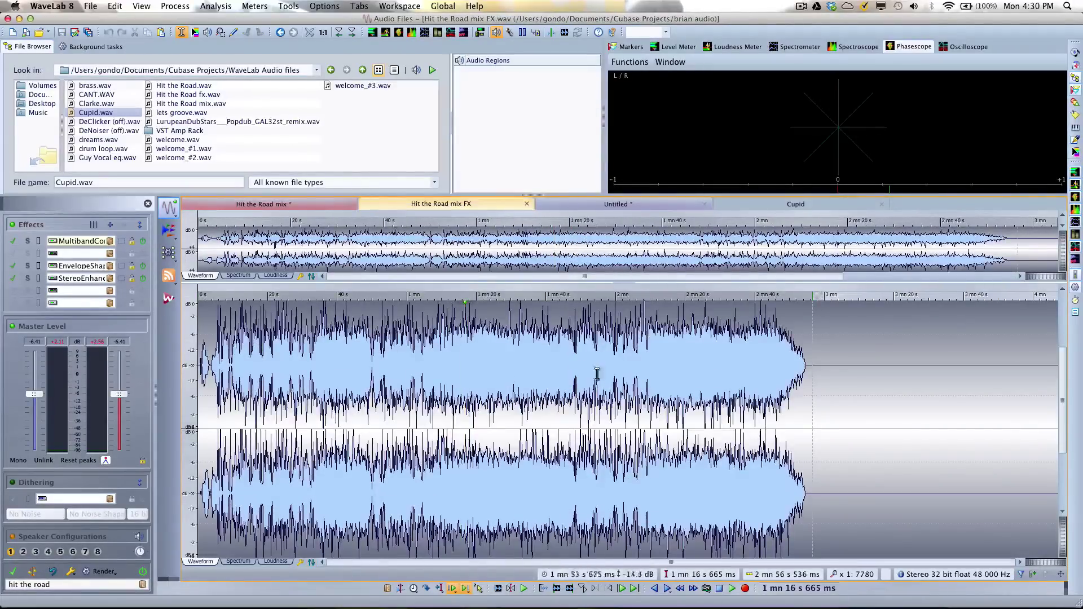